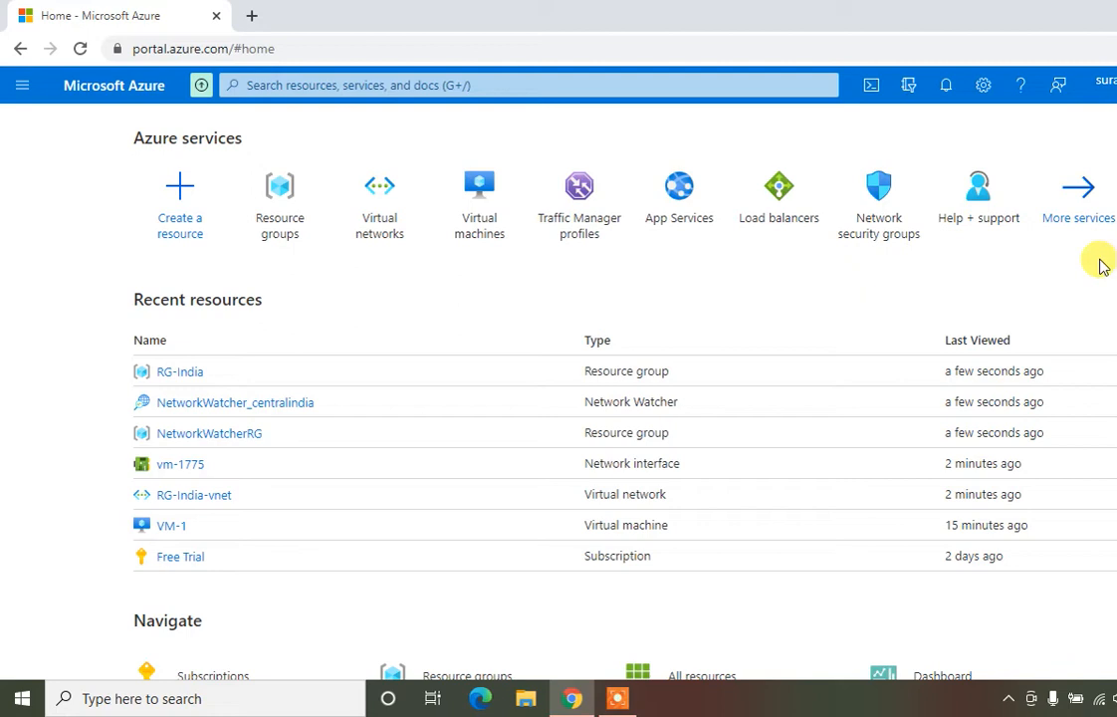
Open the Resource groups list, which shows only NetworkWatcherRG in Central India
click(292, 219)
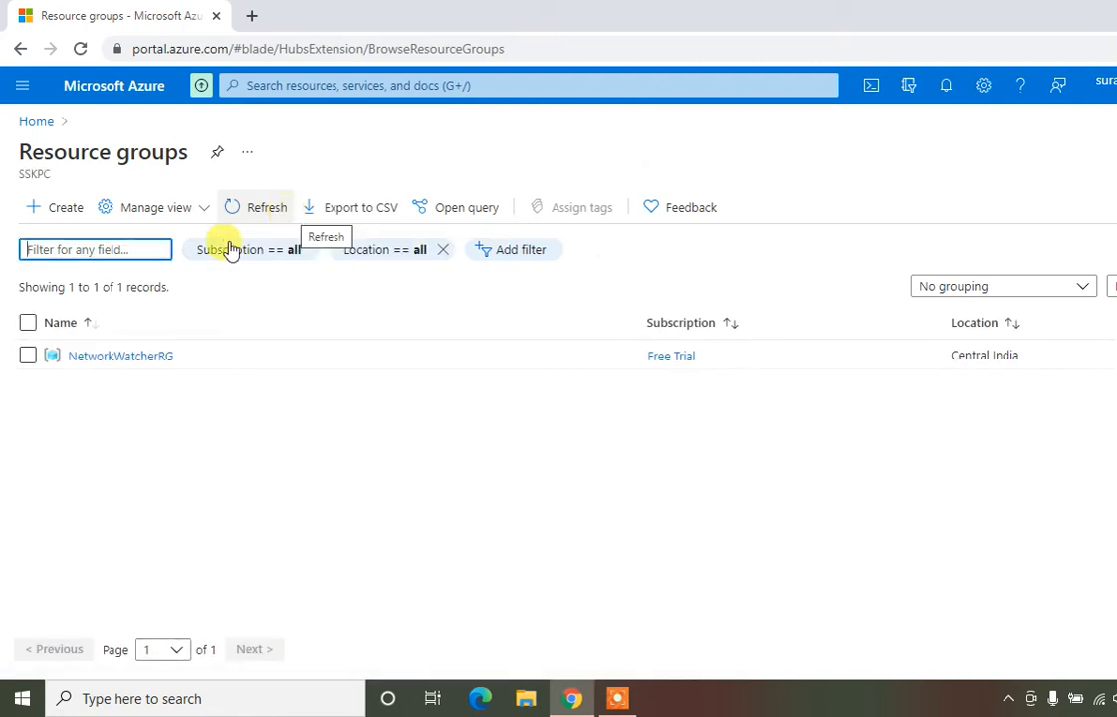
click(168, 486)
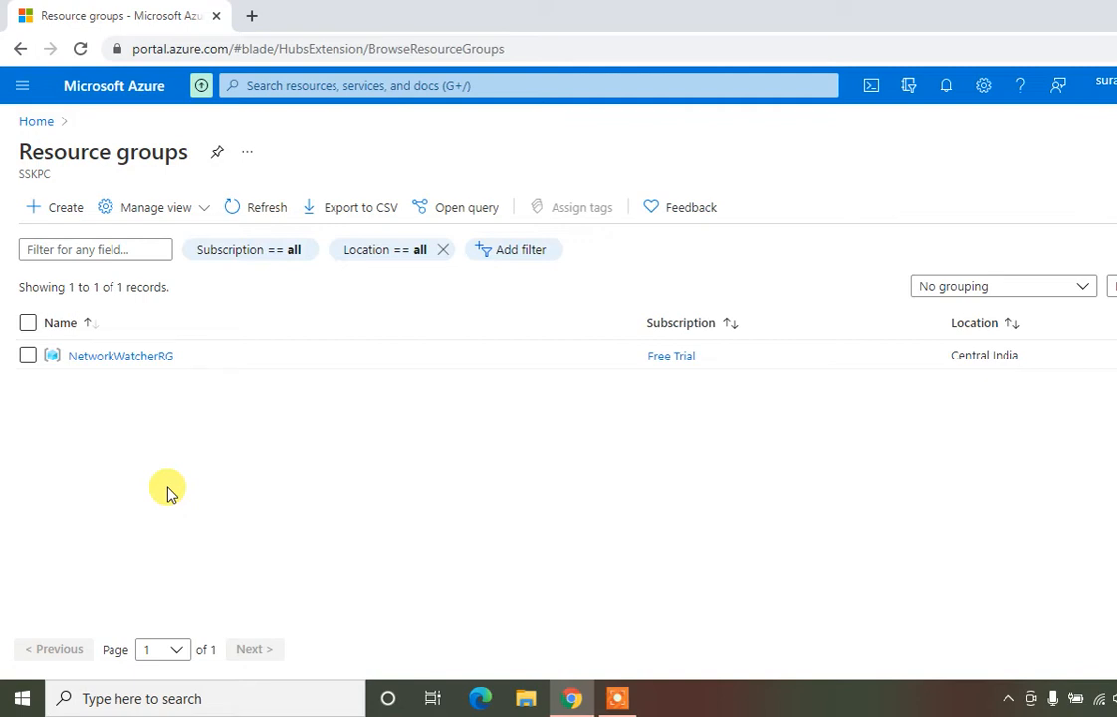
Start a new resource group and name it RG-India
click(57, 215)
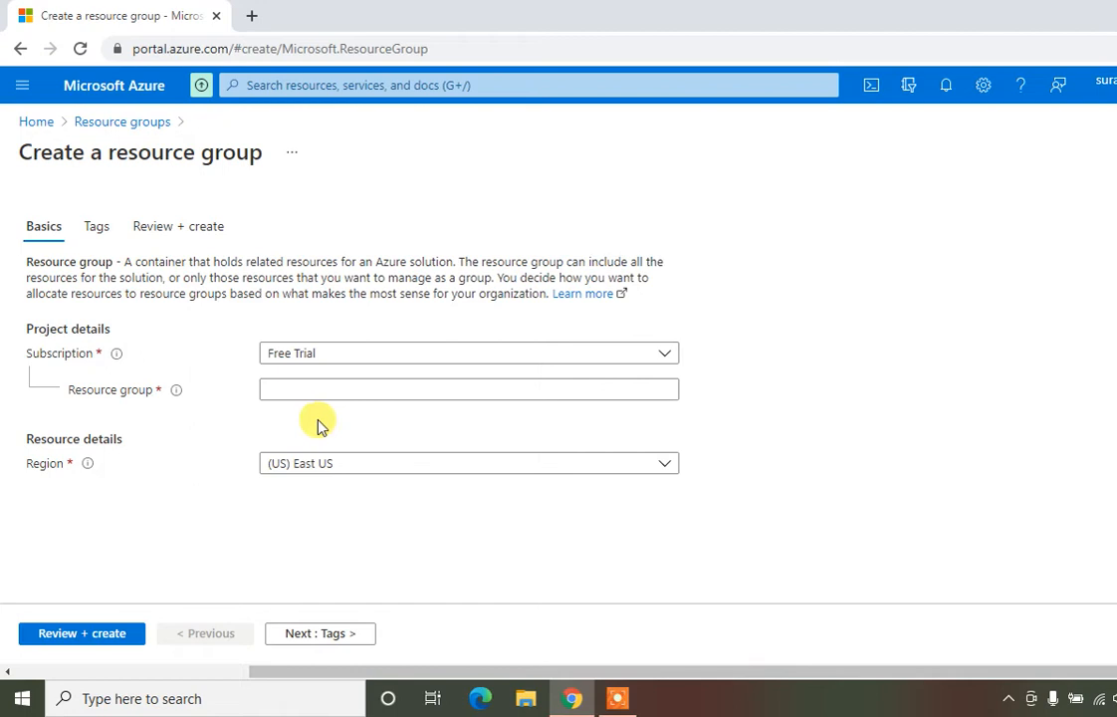
click(307, 387)
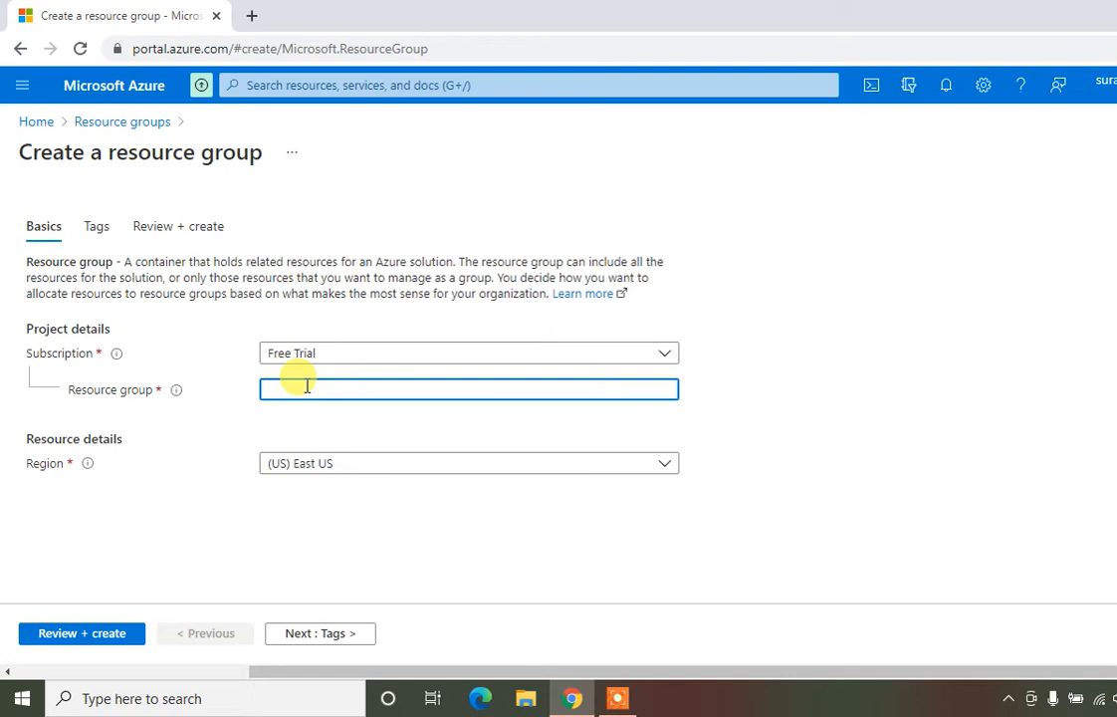
text(RG-India)
click(317, 558)
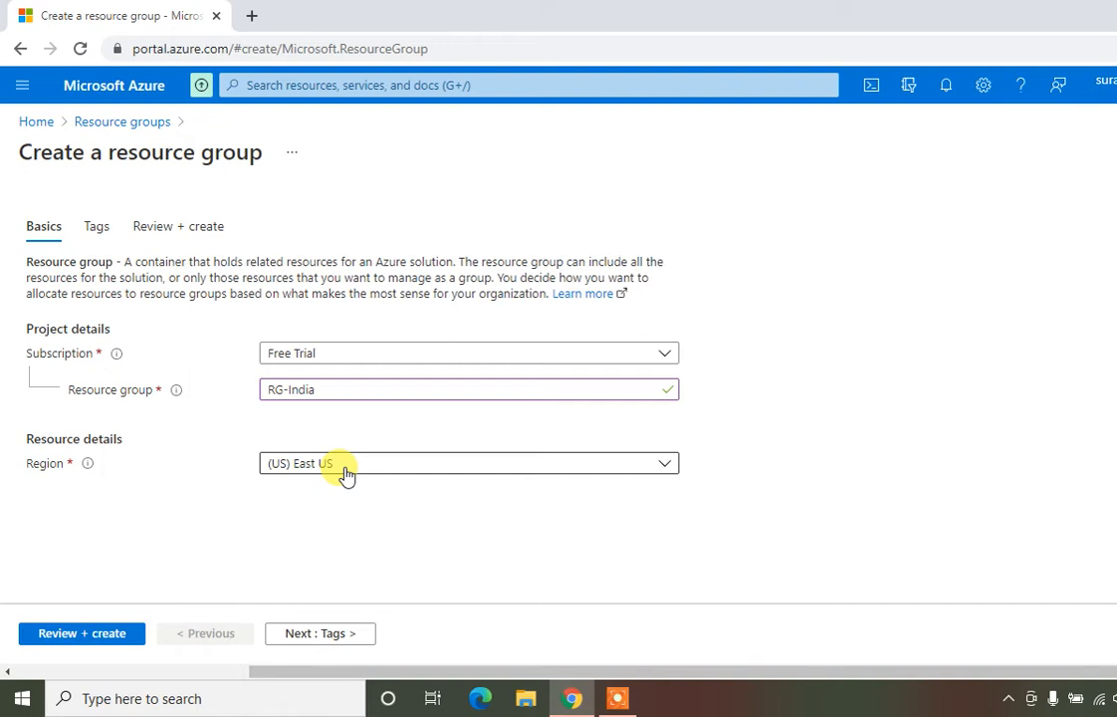
Pick (Asia Pacific) Central India as the region and run Review + create validation
click(344, 466)
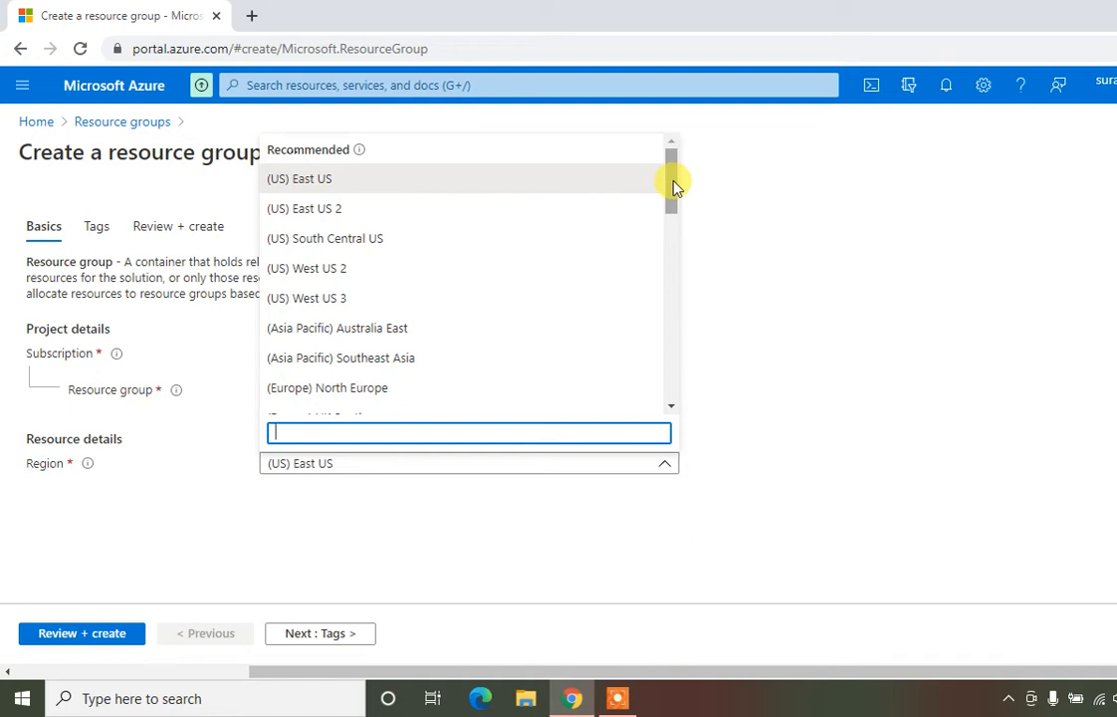
drag(674, 187, 661, 250)
click(332, 305)
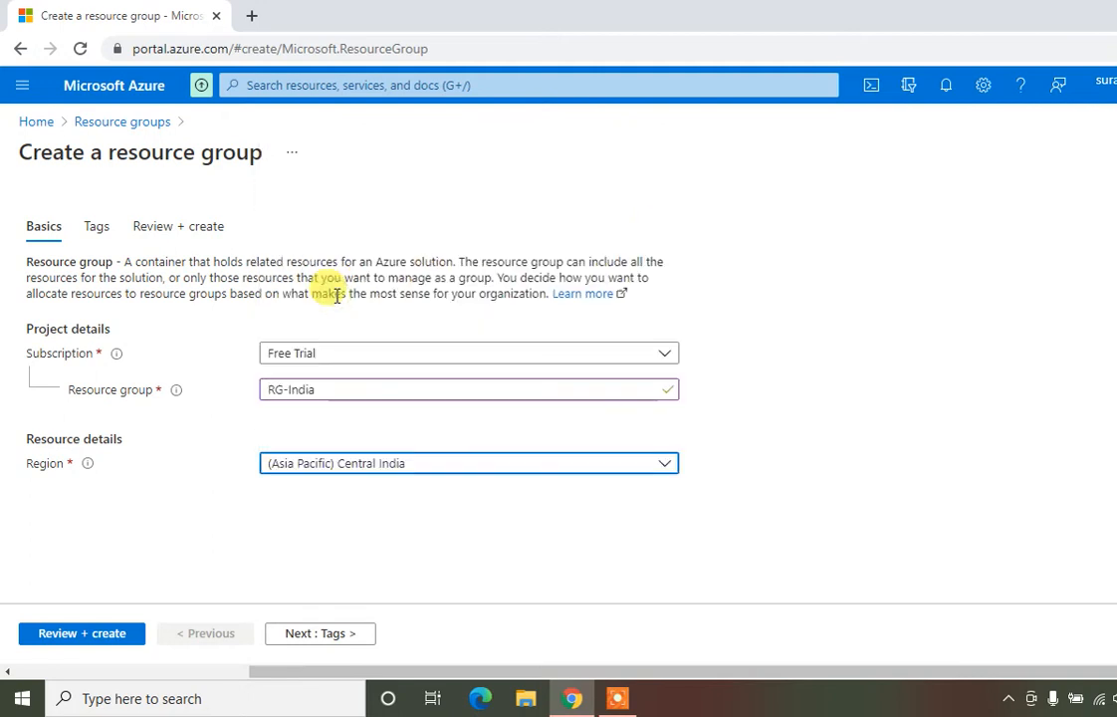
click(252, 566)
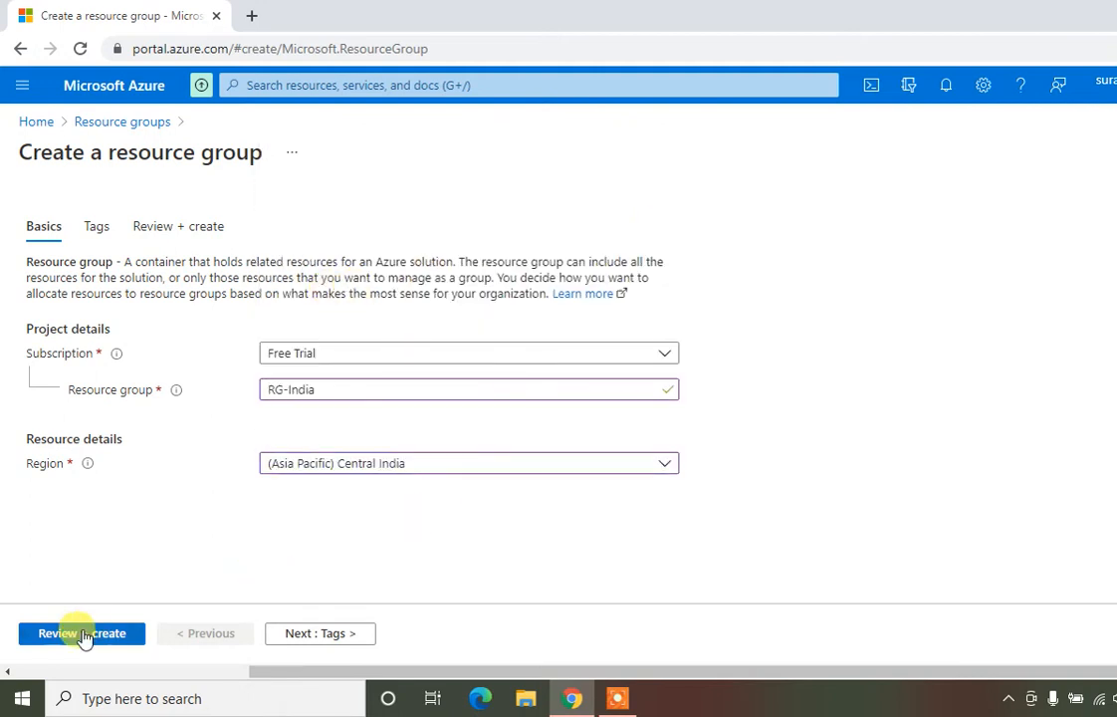
click(85, 636)
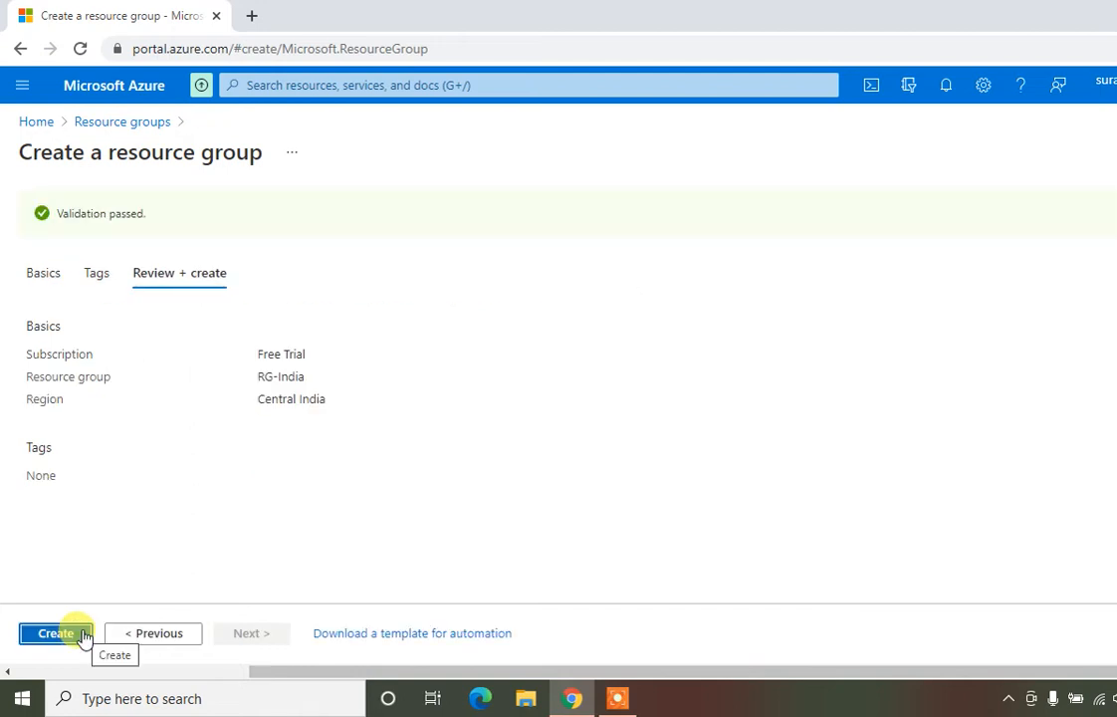
Create the RG-India resource group and go back to the portal Home page
click(56, 633)
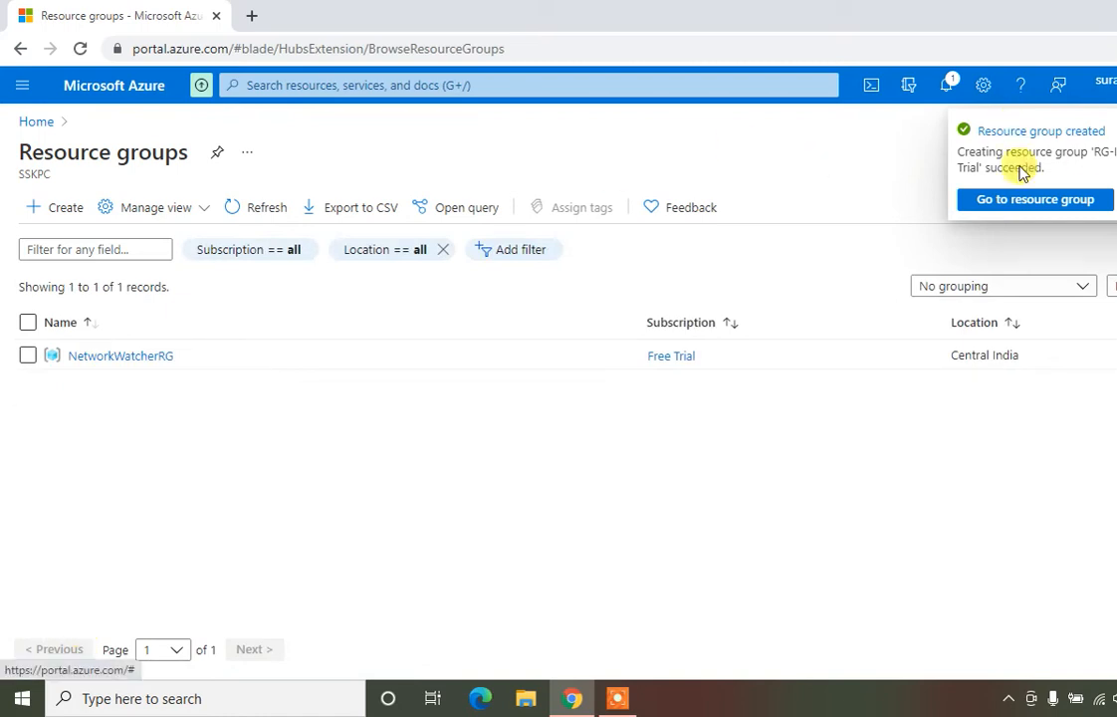
click(35, 122)
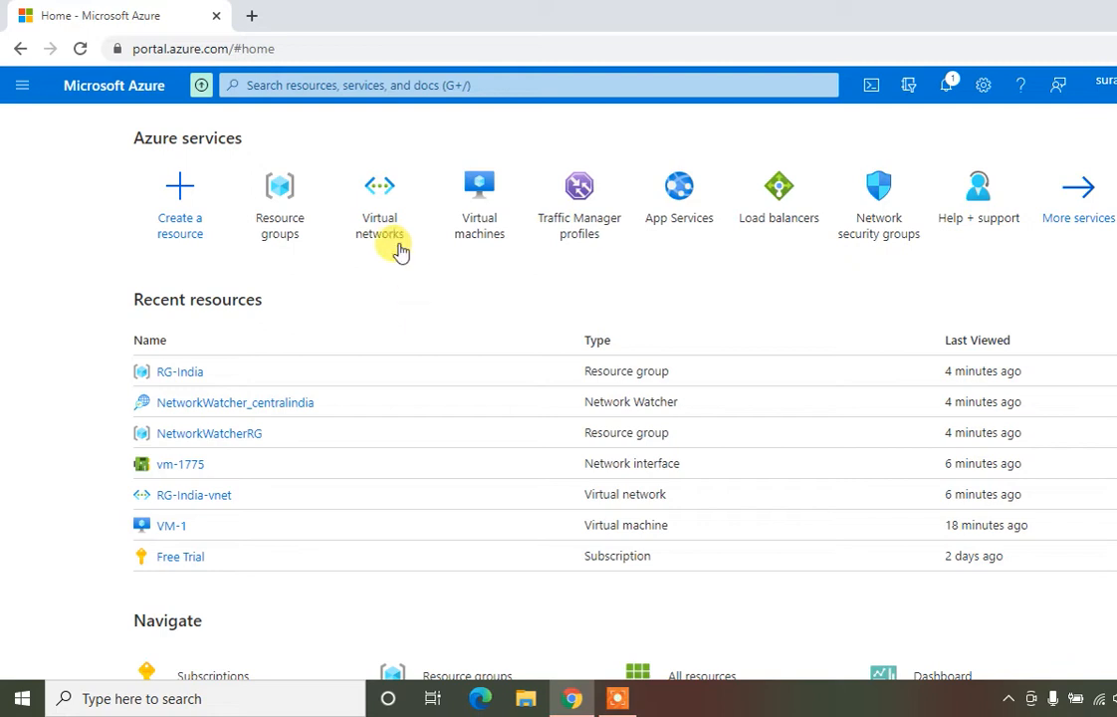
Start a virtual network named Vnet-India in RG-India and proceed to its IP Addresses settings
click(387, 211)
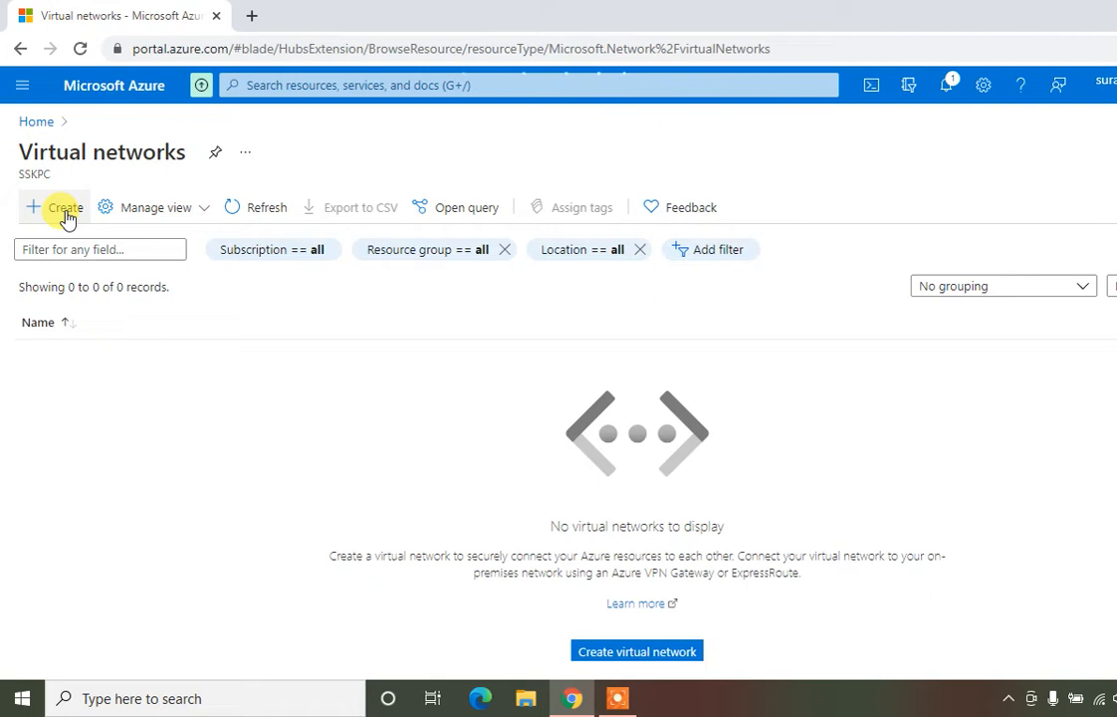
click(66, 211)
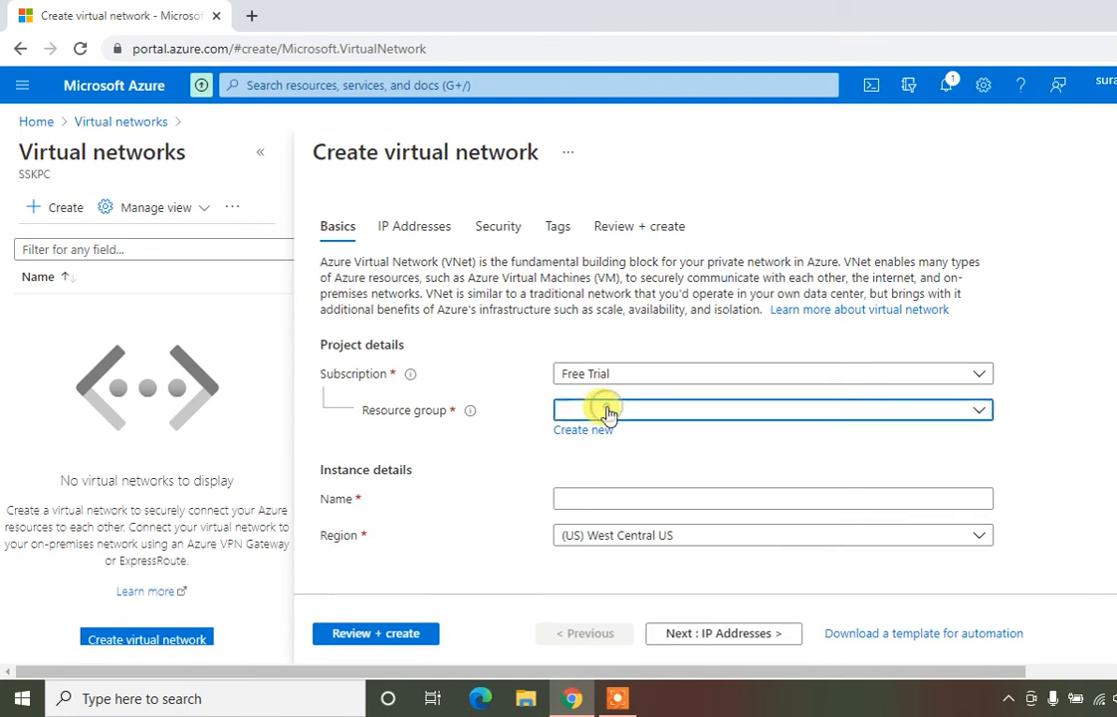
click(605, 410)
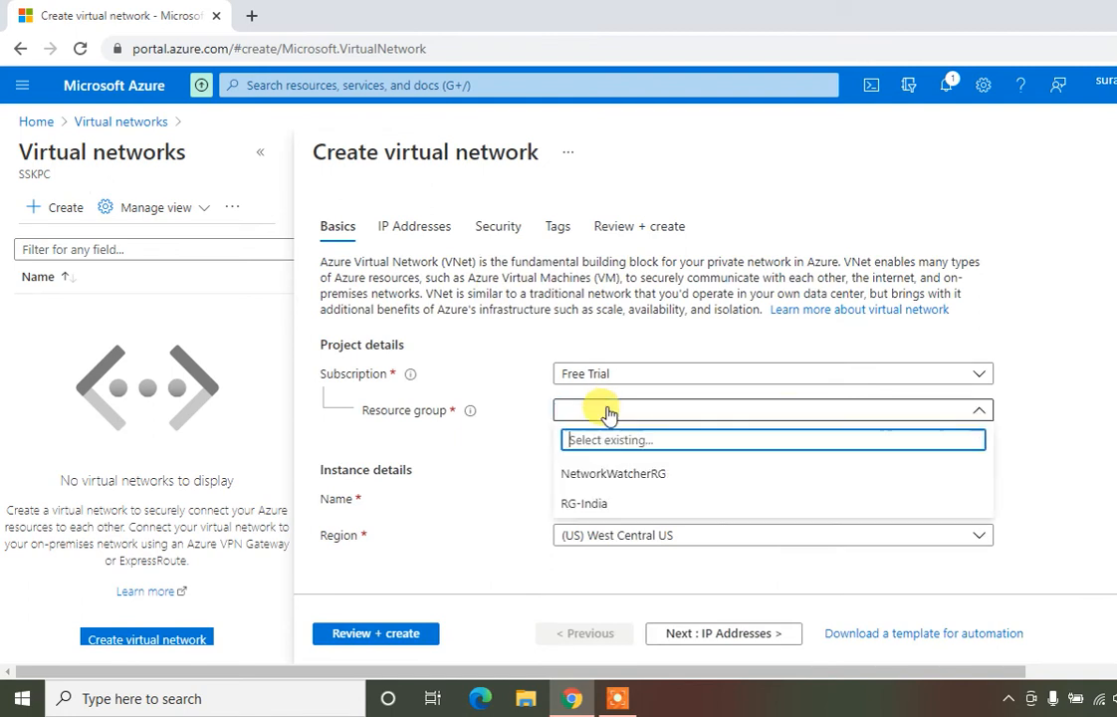
click(603, 506)
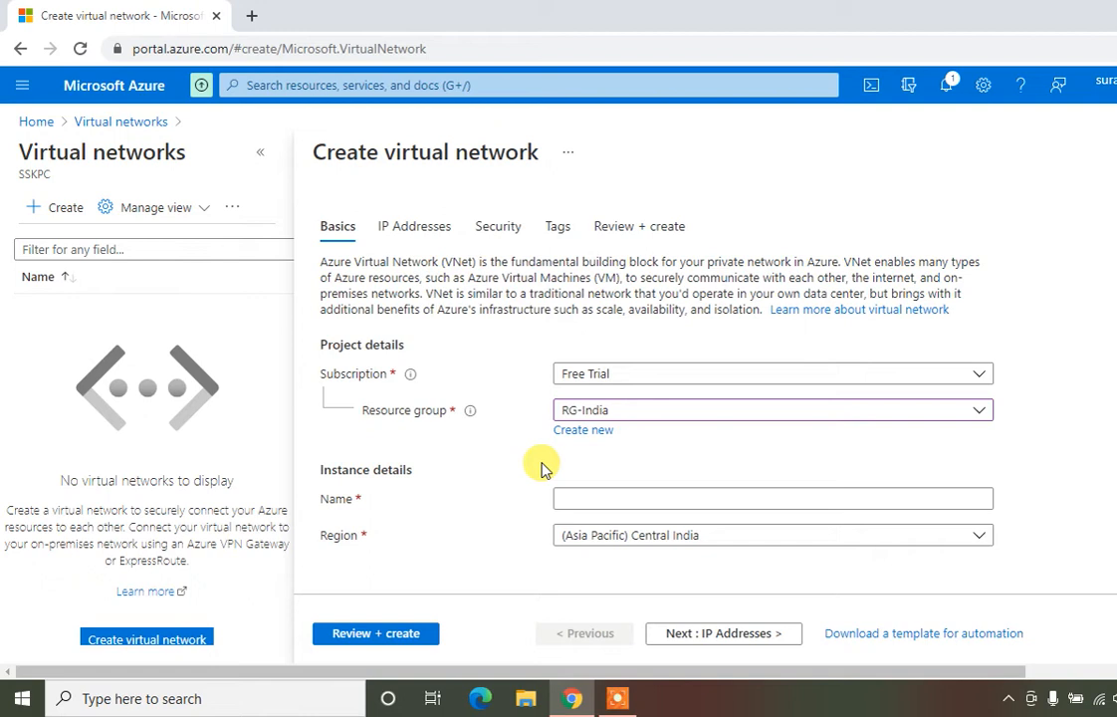
click(596, 501)
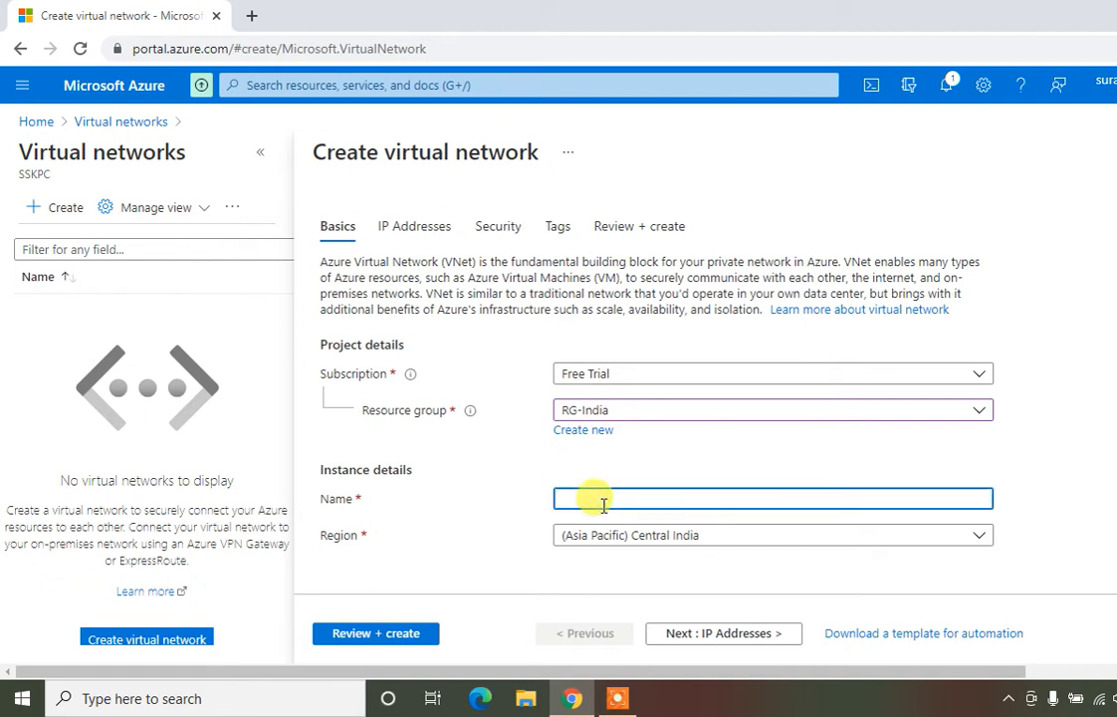
text(Vnet-India)
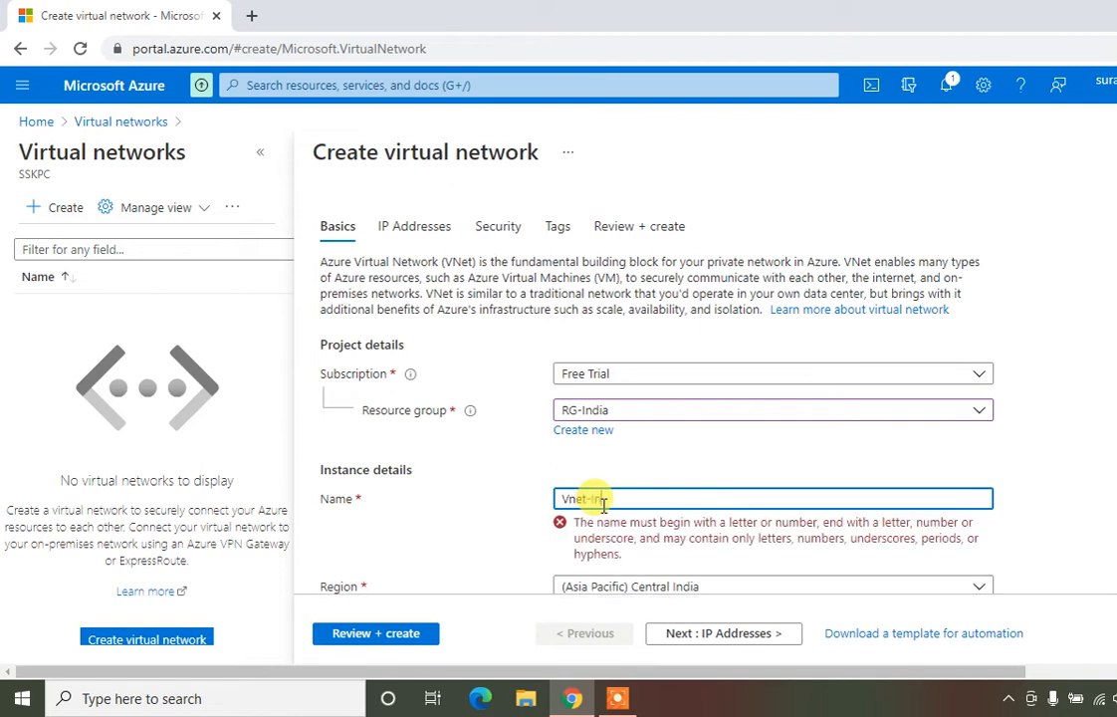
click(500, 525)
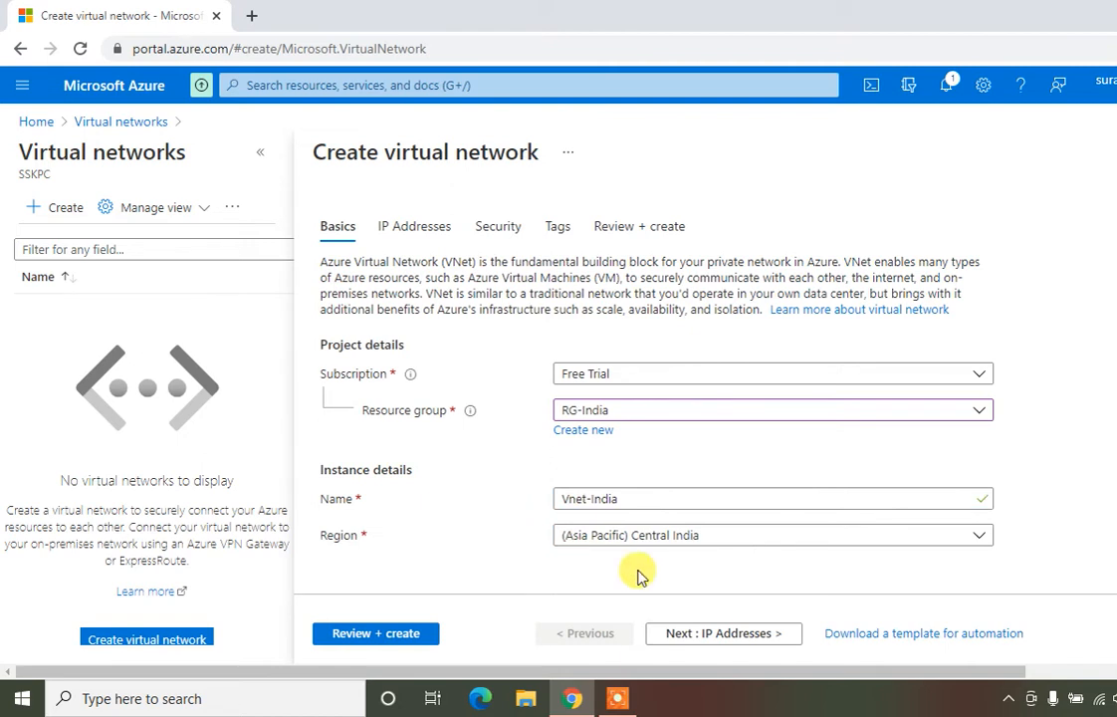
click(694, 646)
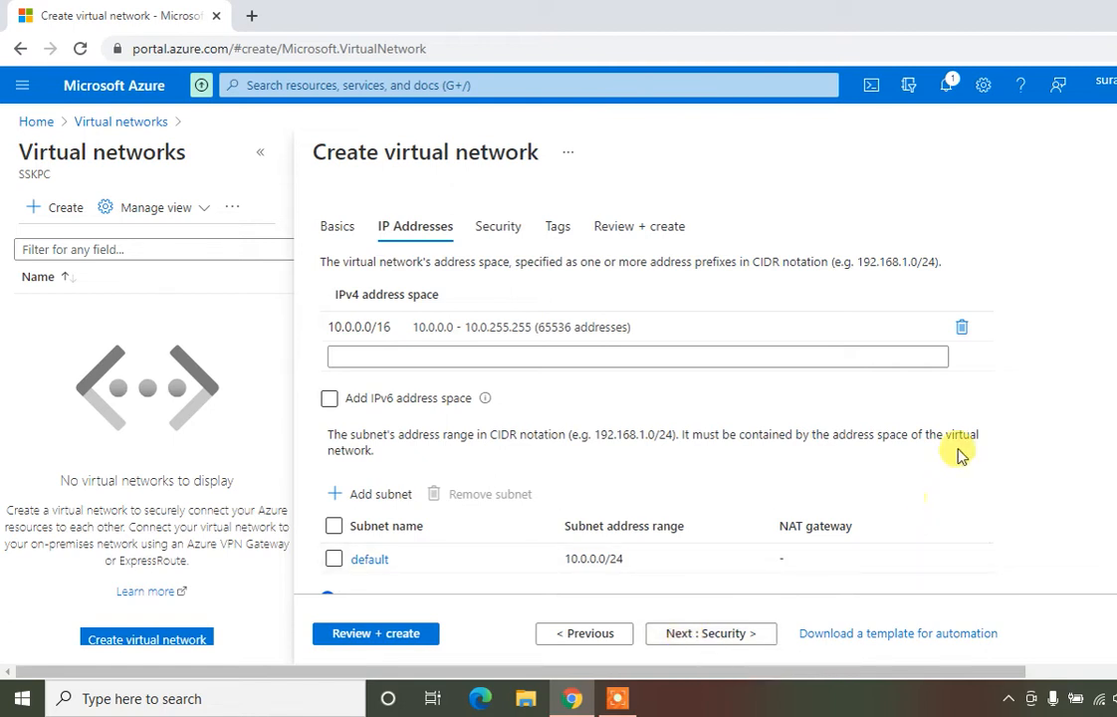
Replace the 10.0.0.0/16 address space with 192.168.1.0/24, dropping the default subnet
click(961, 326)
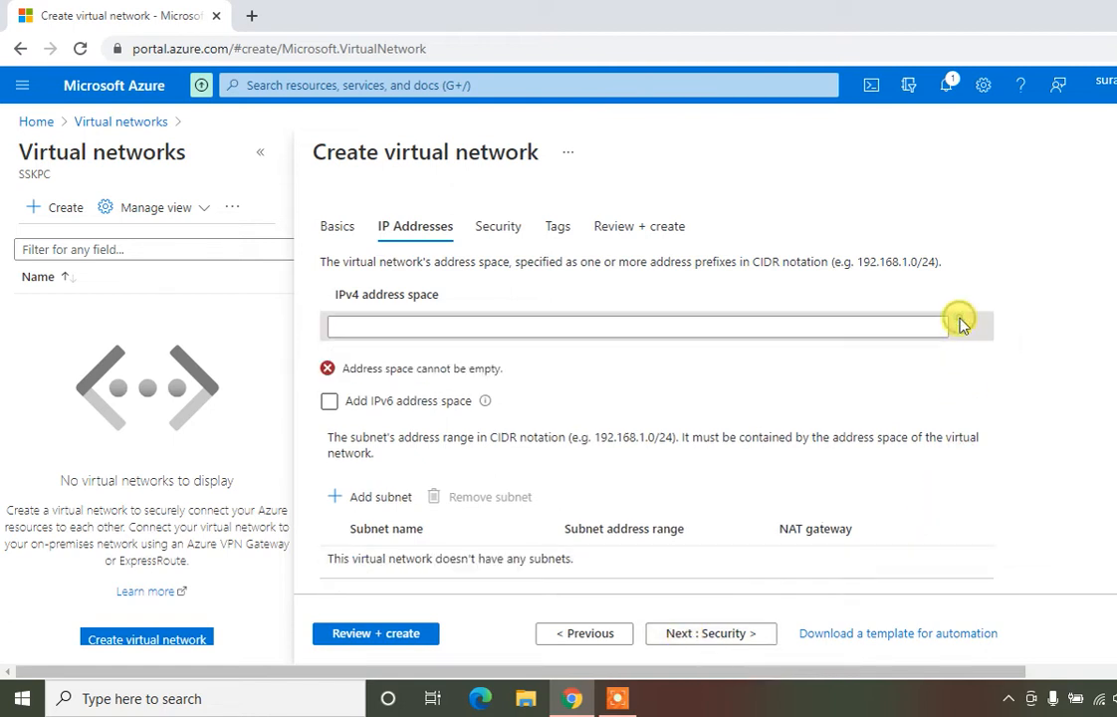
click(529, 324)
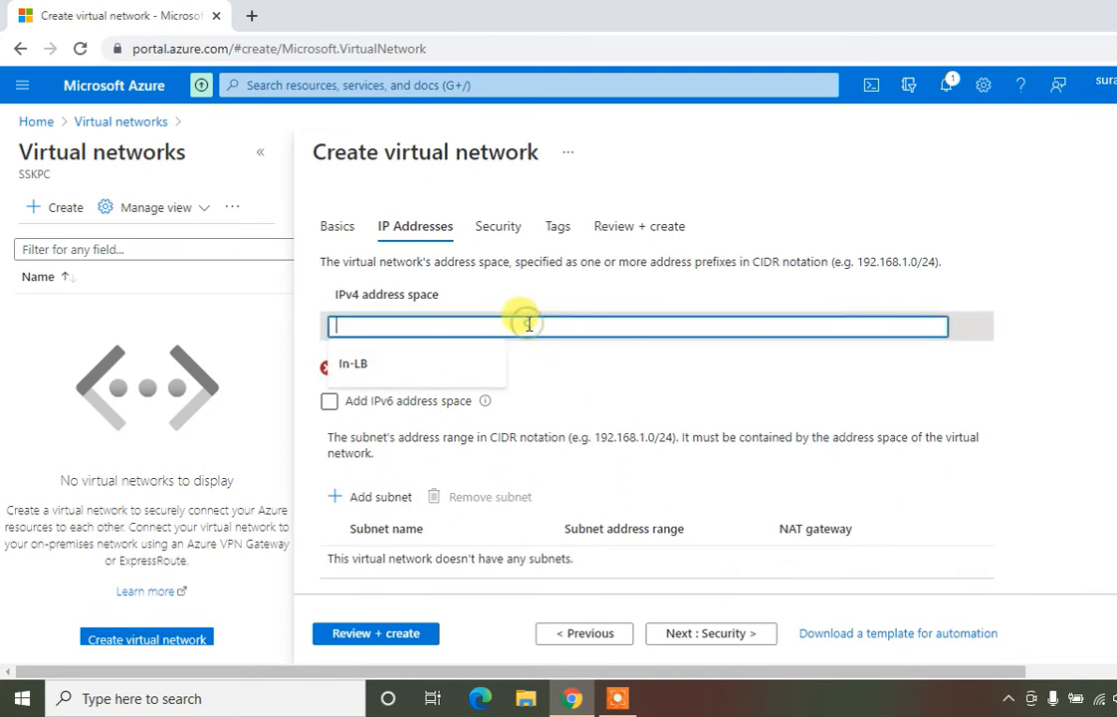
text(19)
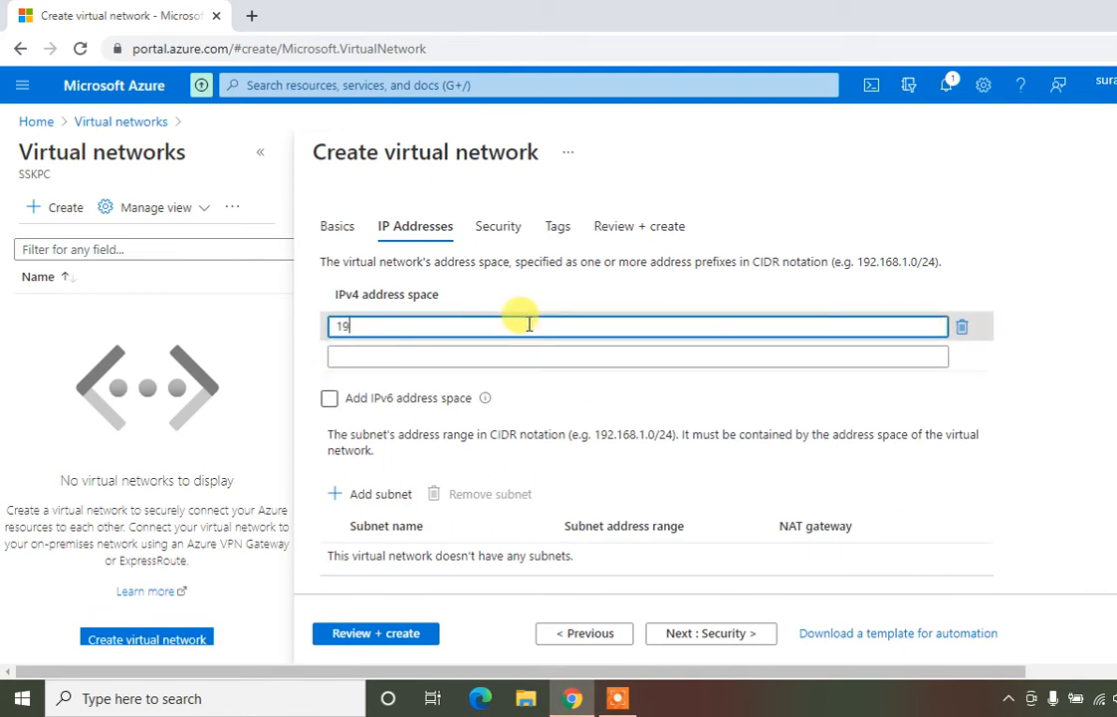
text(2.168.1.0/24)
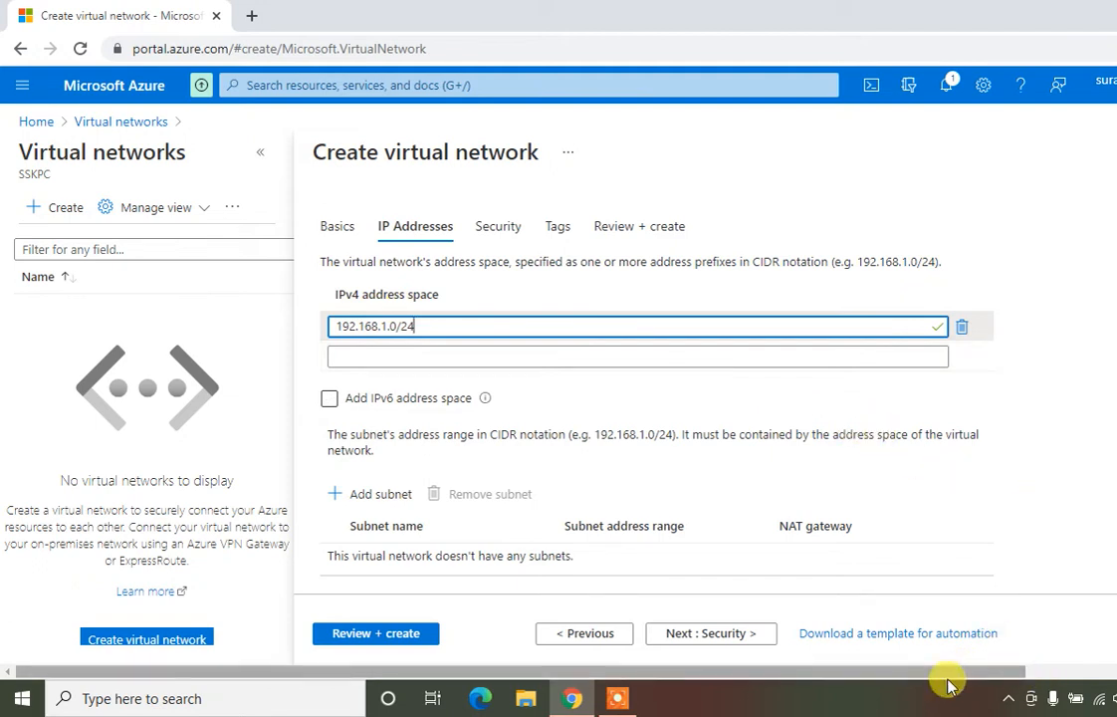
drag(943, 674, 1116, 657)
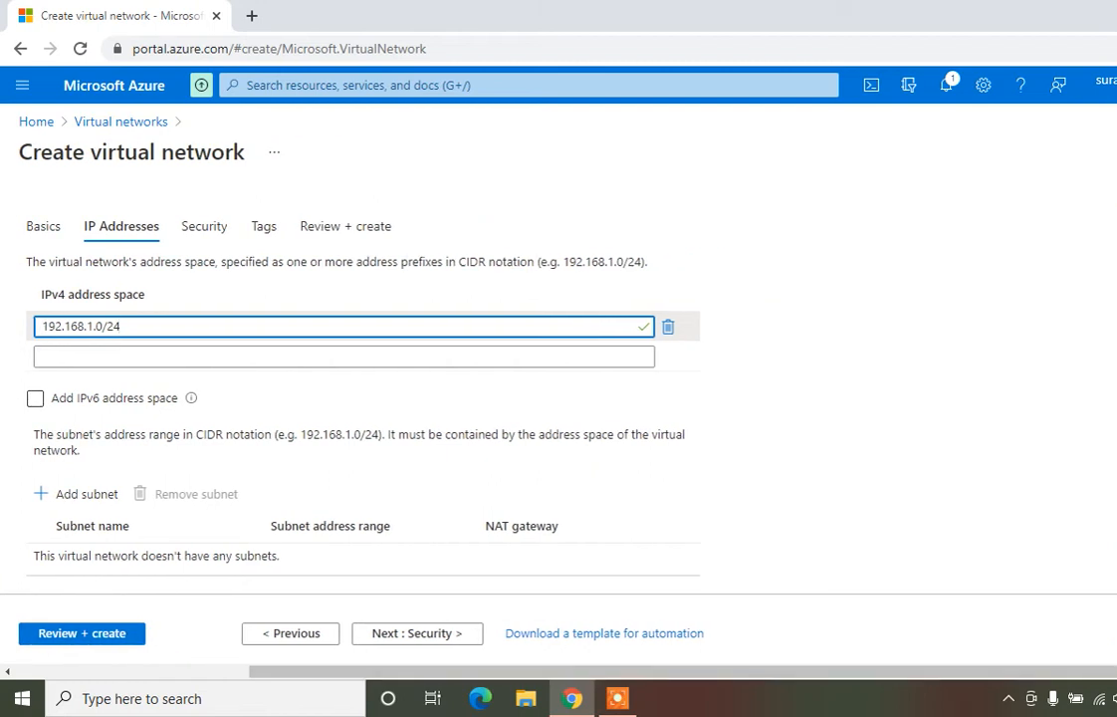
scroll(557, 398, down, 2)
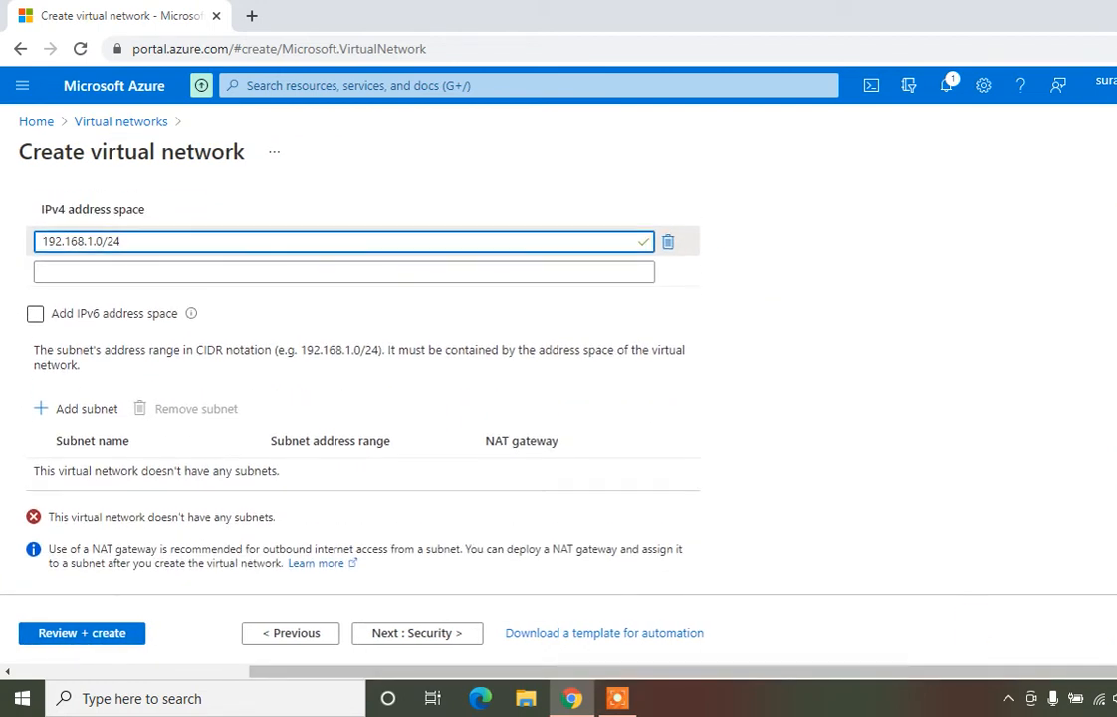
drag(933, 673, 890, 681)
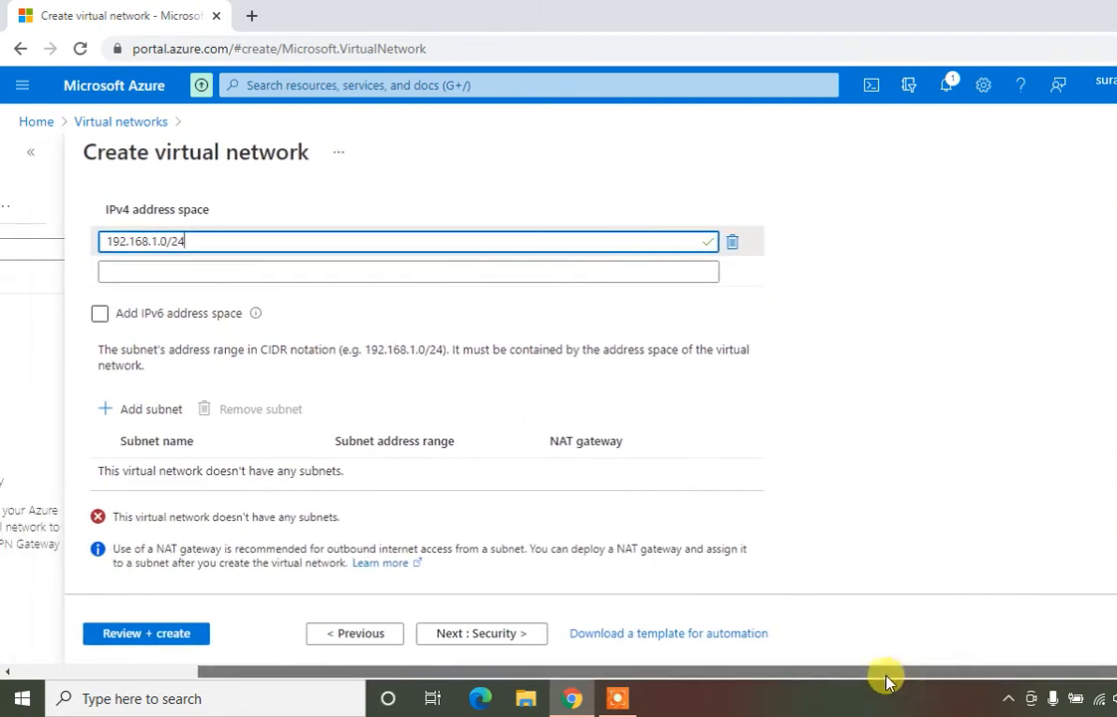
Begin a new subnet named Subnet-India, ready to enter its address range
click(129, 412)
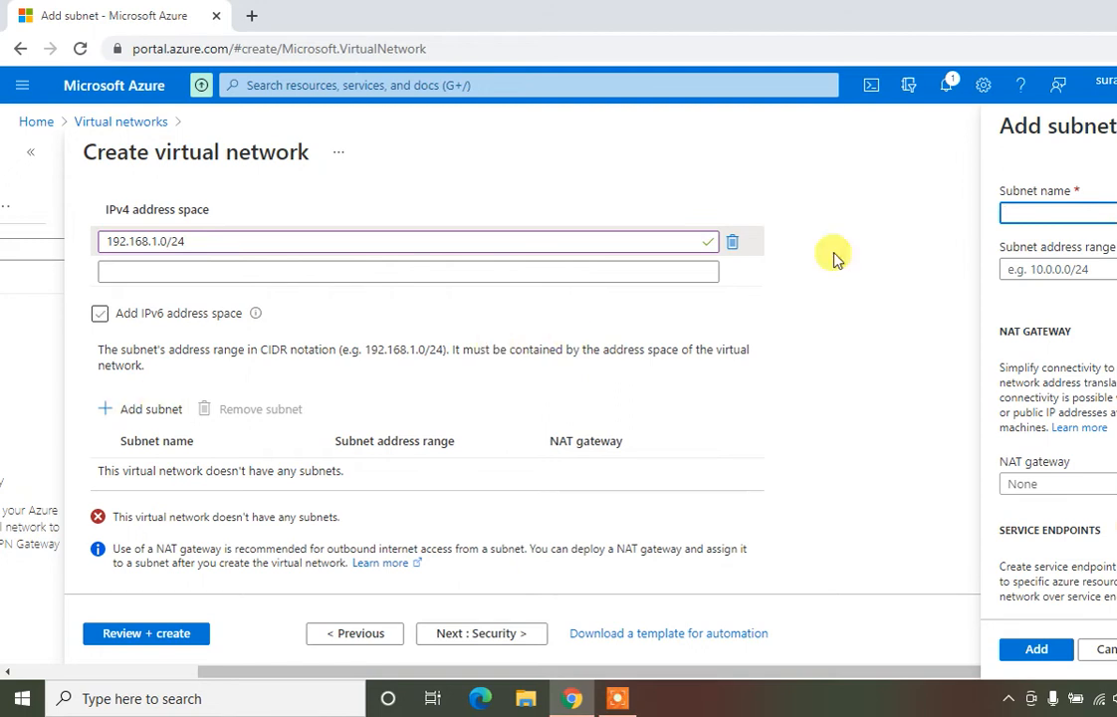
text(S)
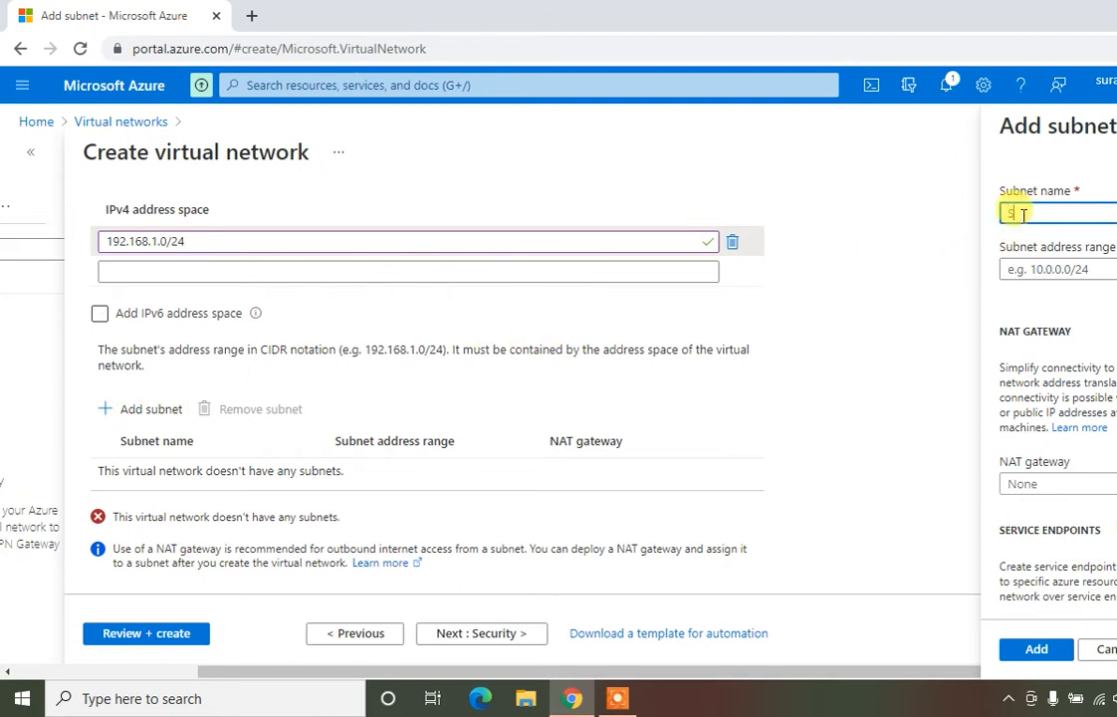
text(ubnet-India)
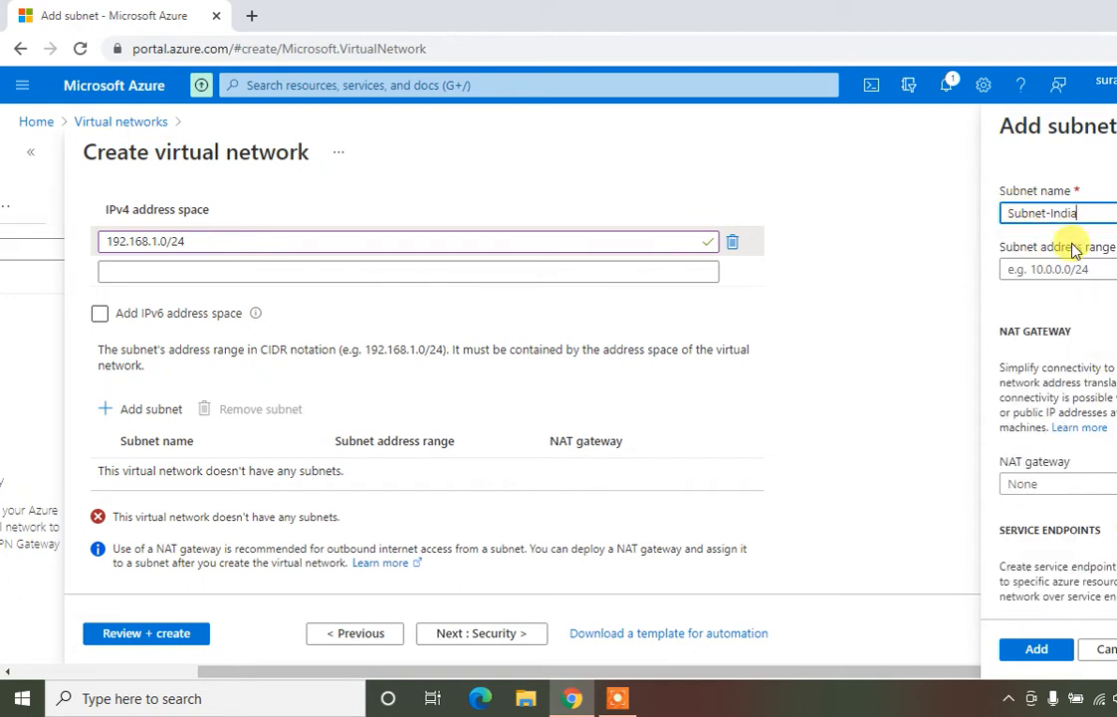
click(1069, 269)
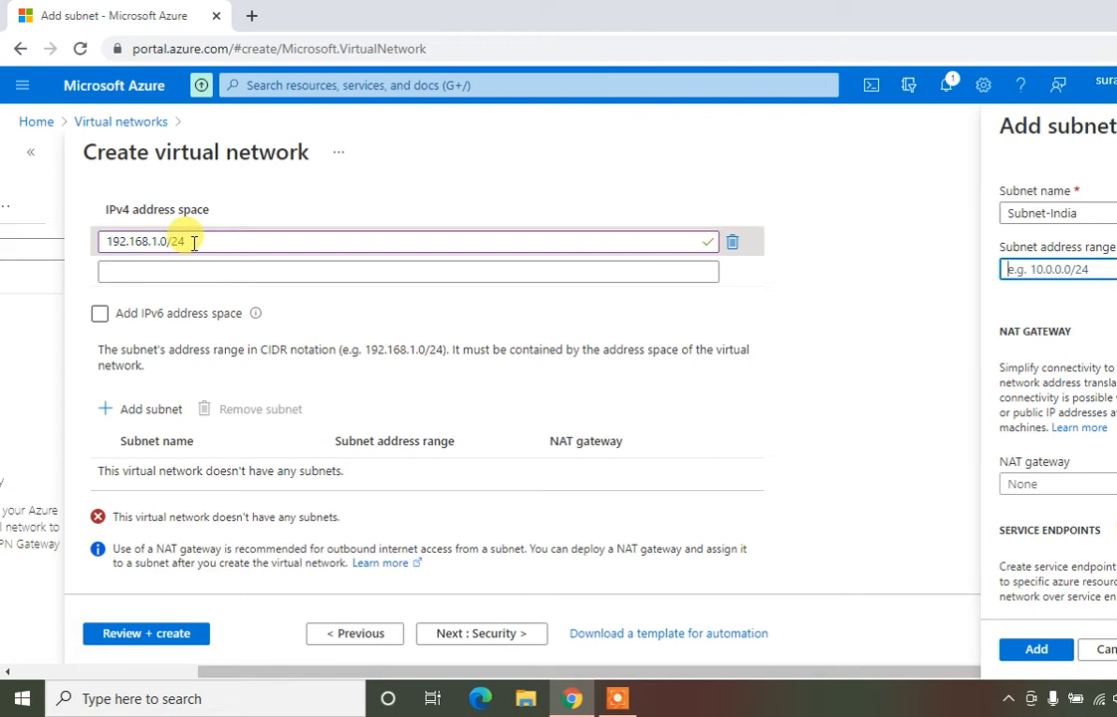
Launch Notepad maximized and note the address space 192.168.1.0/24
key(super+r)
text(not)
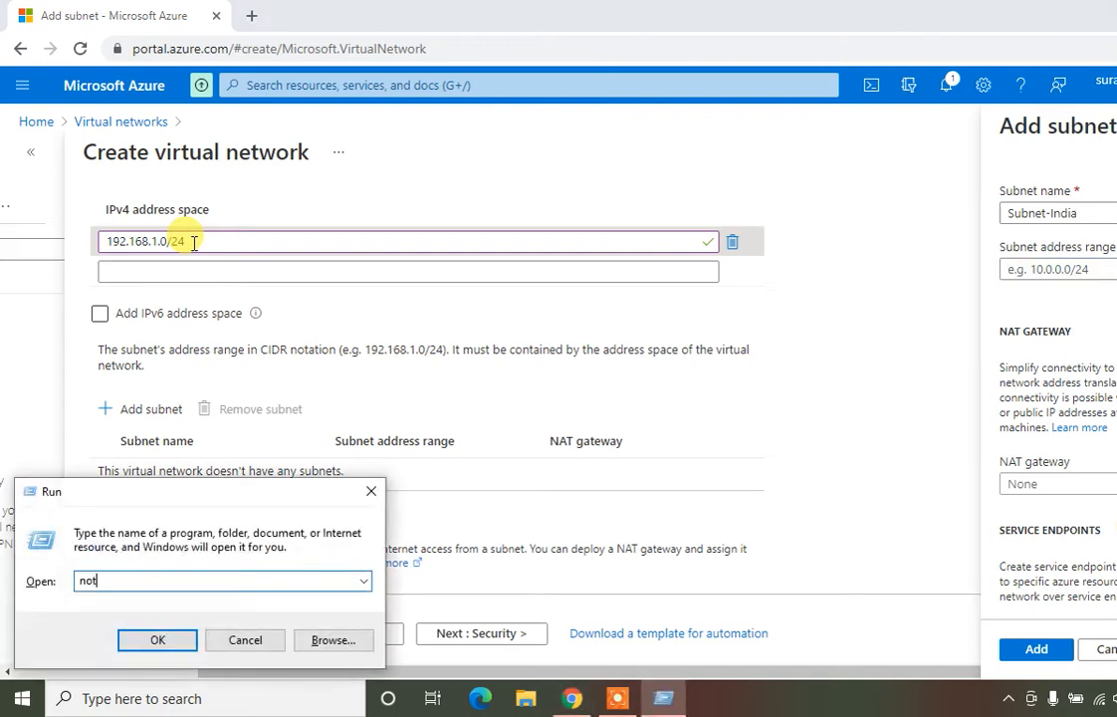
text(epad)
key(Return)
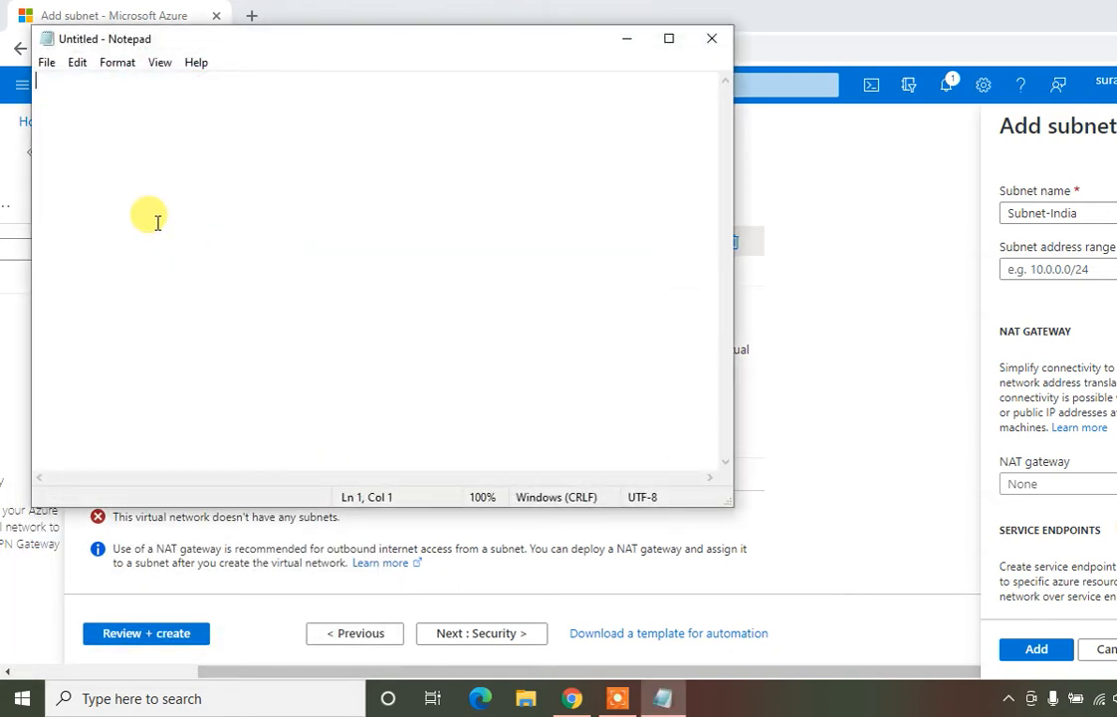
text(192.168.1.0/24)
key(Return)
key(Return)
key(Return)
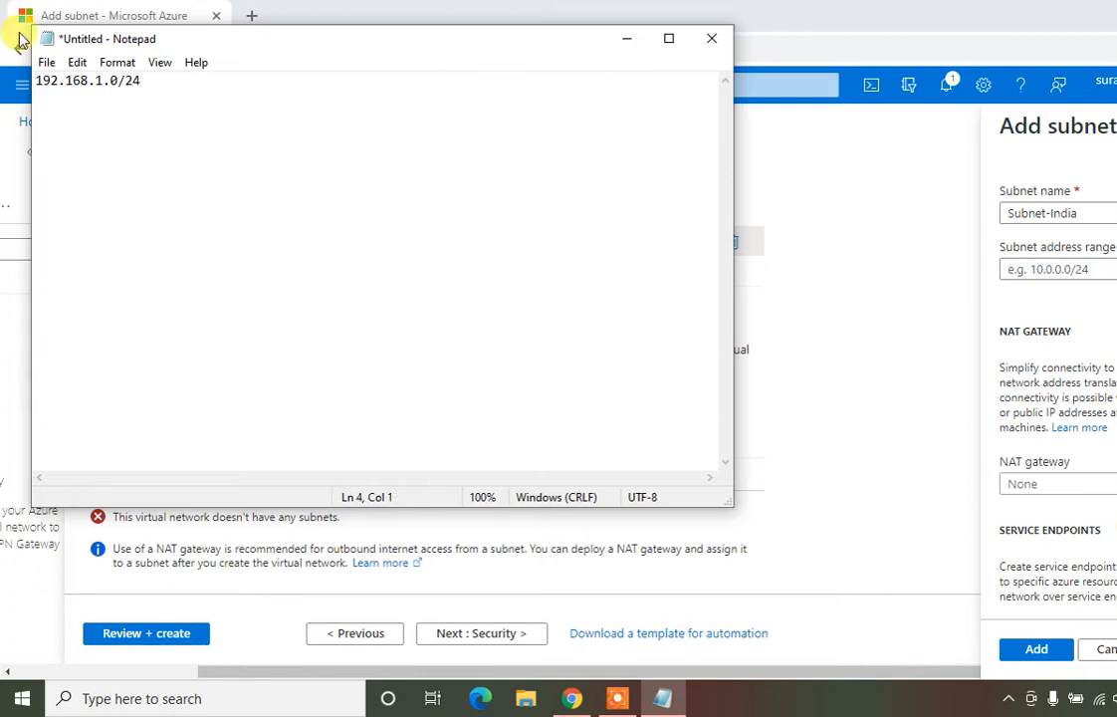
click(669, 42)
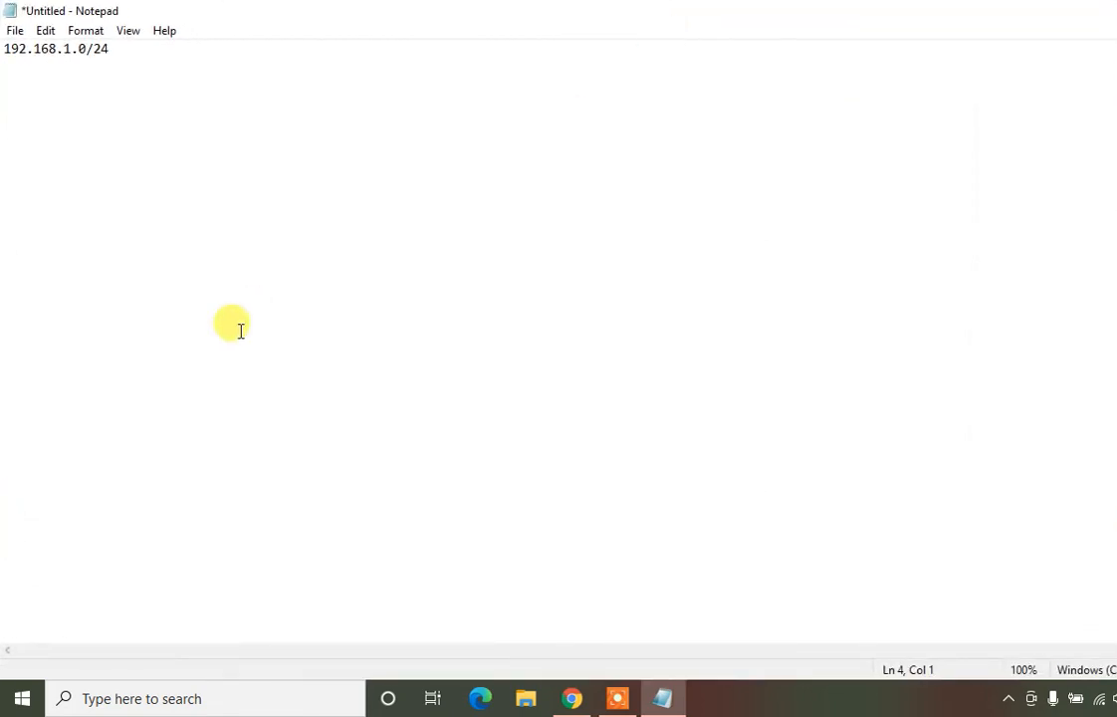
Note the usable range 192.168.1.4-254 with a count of 251 addresses
text(19+2)
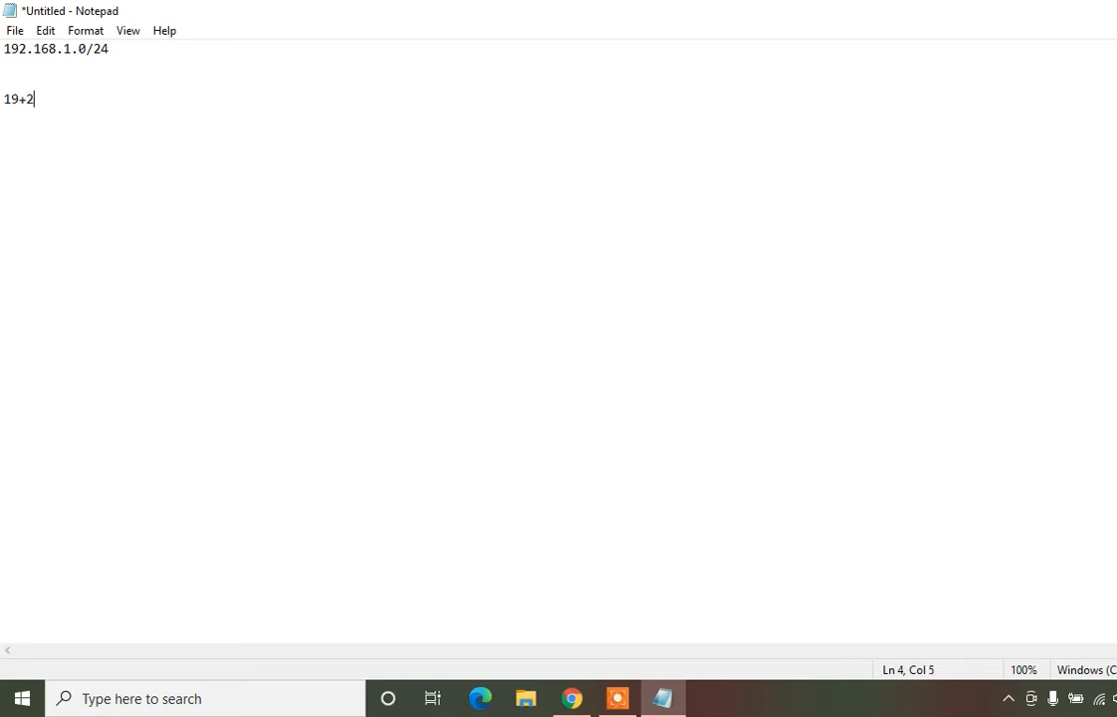
key(BackSpace)
key(BackSpace)
text(2.168.1)
text(.)
text(4 )
text(-1)
key(BackSpace)
text(254)
key(Return)
key(Return)
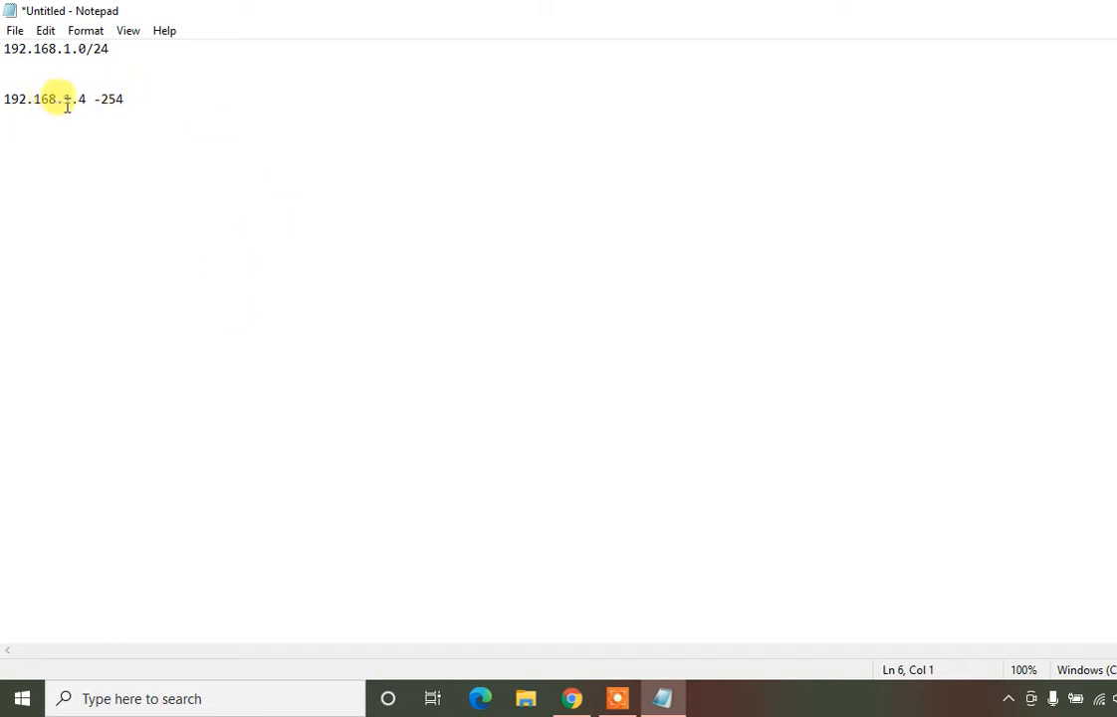
click(184, 100)
text(=0251)
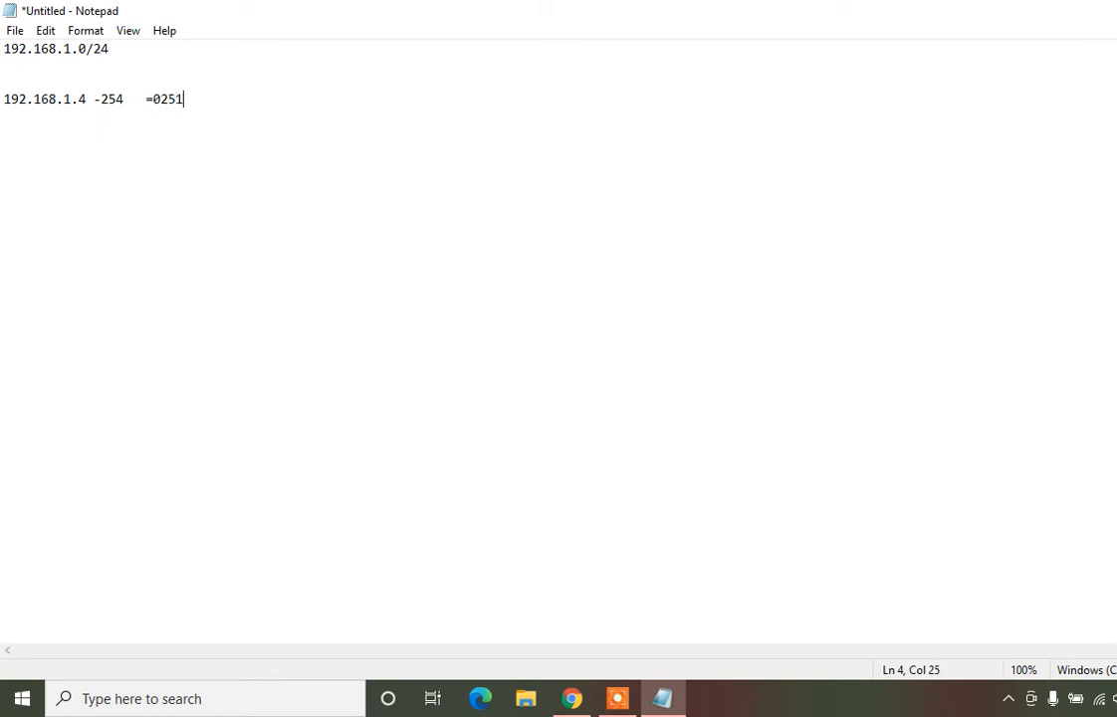
key(BackSpace)
key(BackSpace)
key(BackSpace)
key(BackSpace)
text(251)
key(Return)
key(Return)
key(Return)
List the reserved addresses 192.168.1.0, .1, .2, .3 and .255 on separate lines
text(192.)
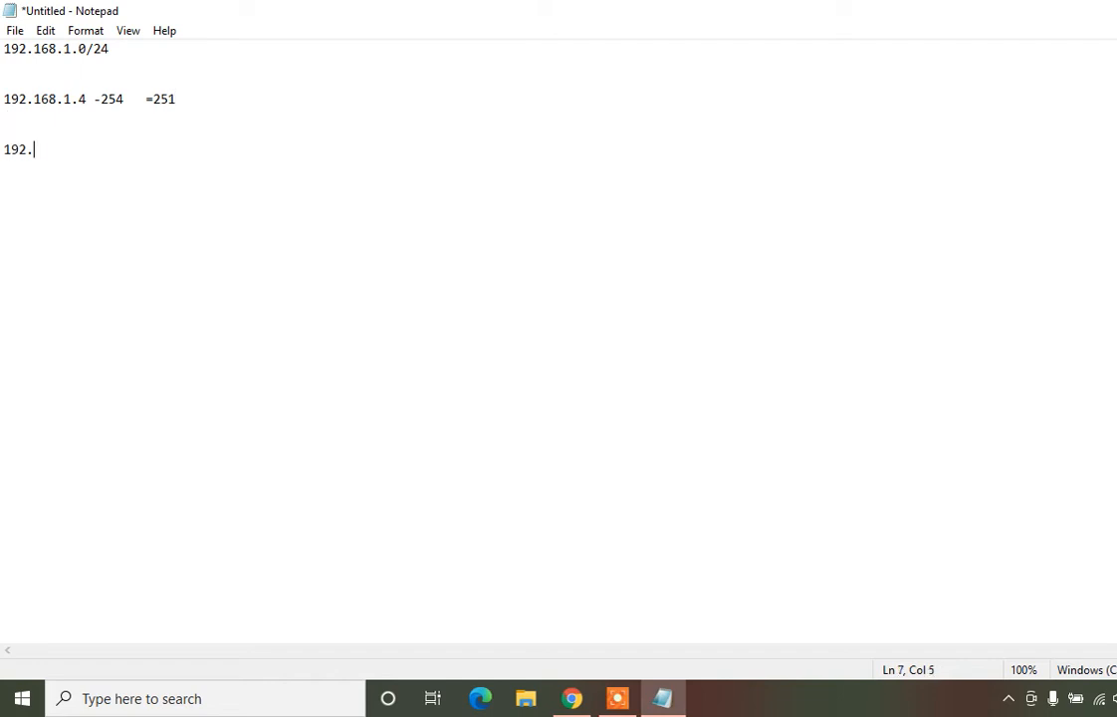
text(168.1.0)
key(Return)
text(192.168)
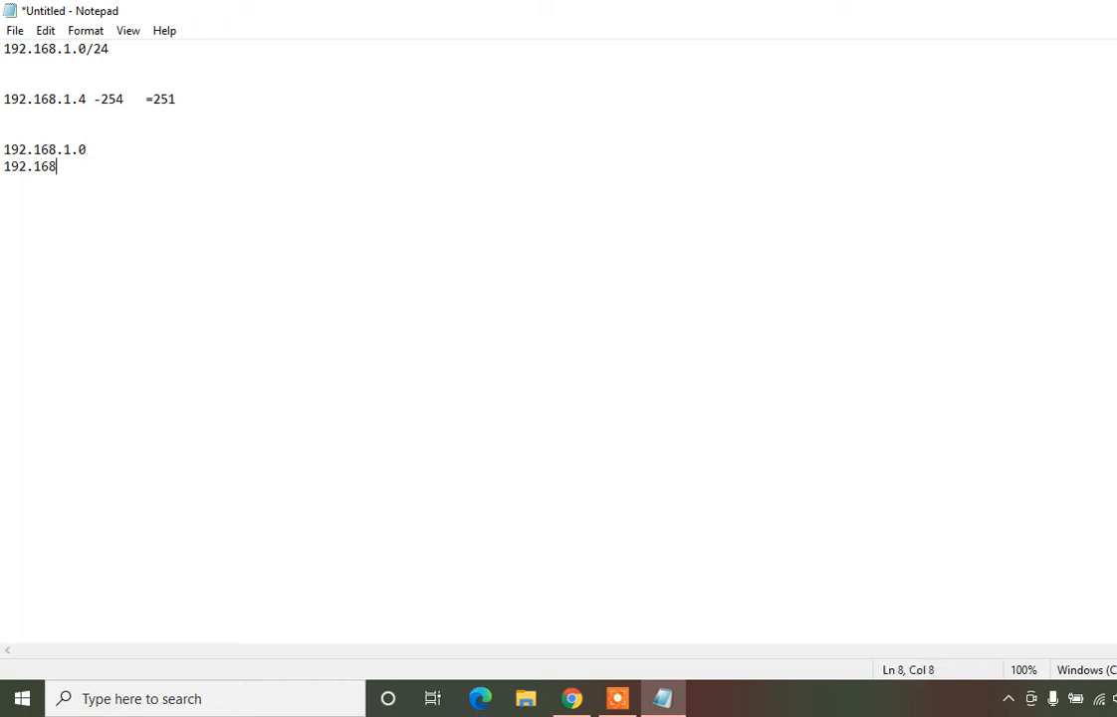
text(.1.1)
key(Return)
text(192.168.1.2)
key(Return)
text(192.168.)
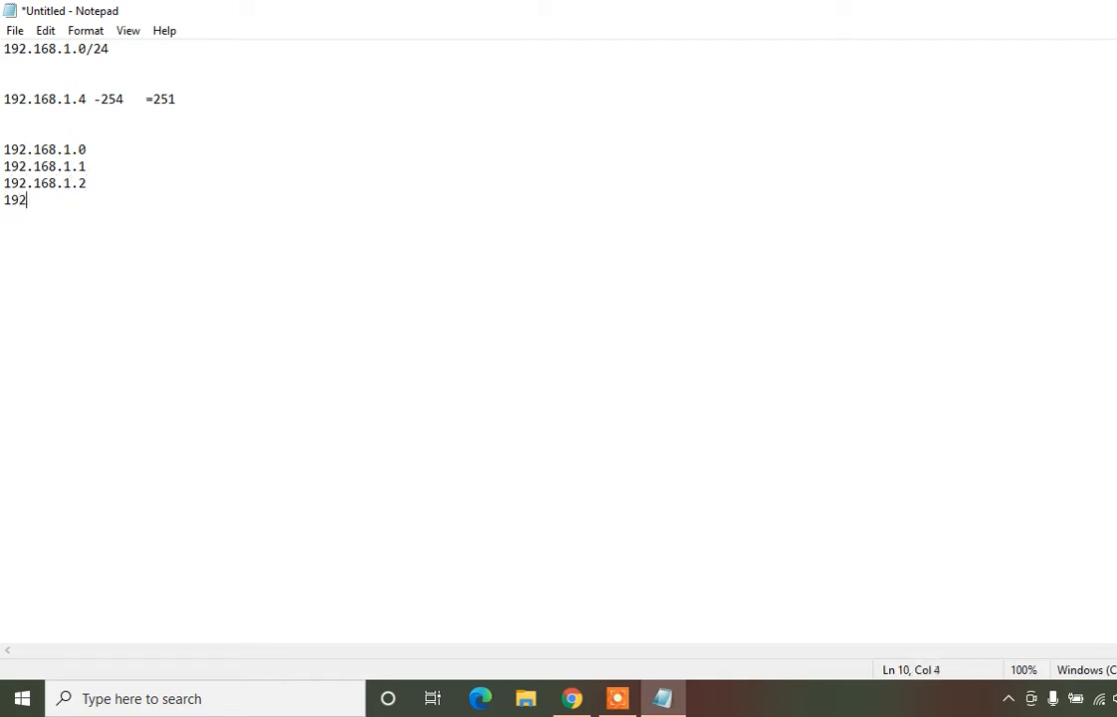
text(3)
key(Return)
text(192.16)
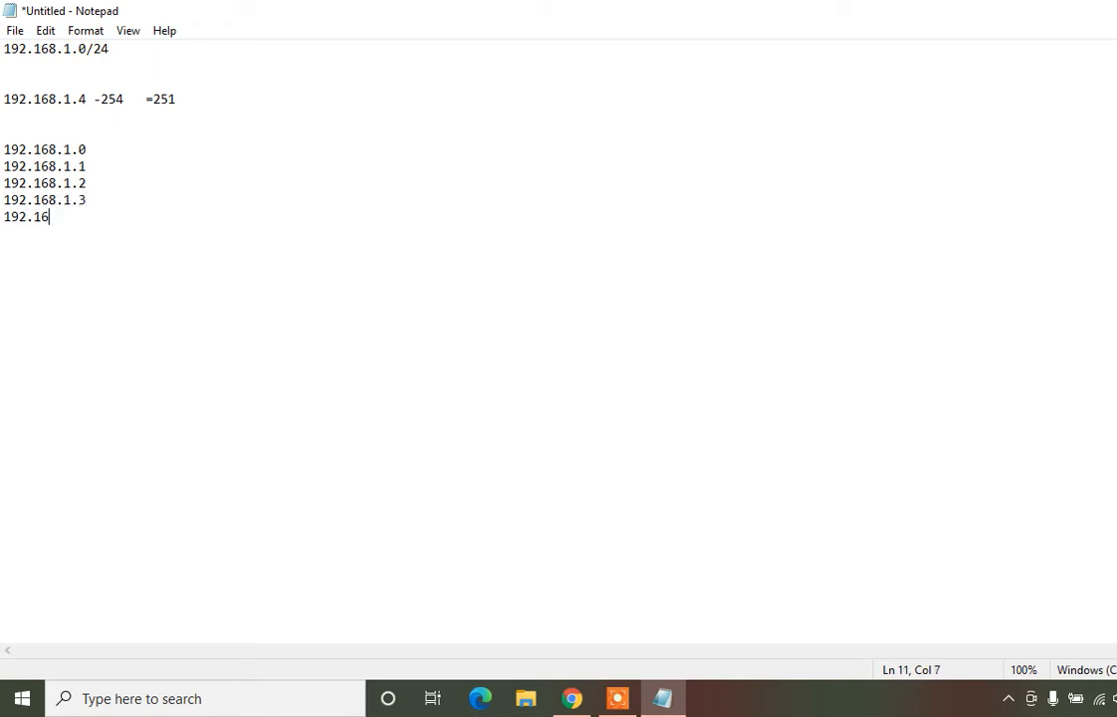
text(8.1.255)
Label 192.168.1.0 as '- Network ID' and 192.168.1.1 as '- Default Gateway'
click(88, 150)
text(- N)
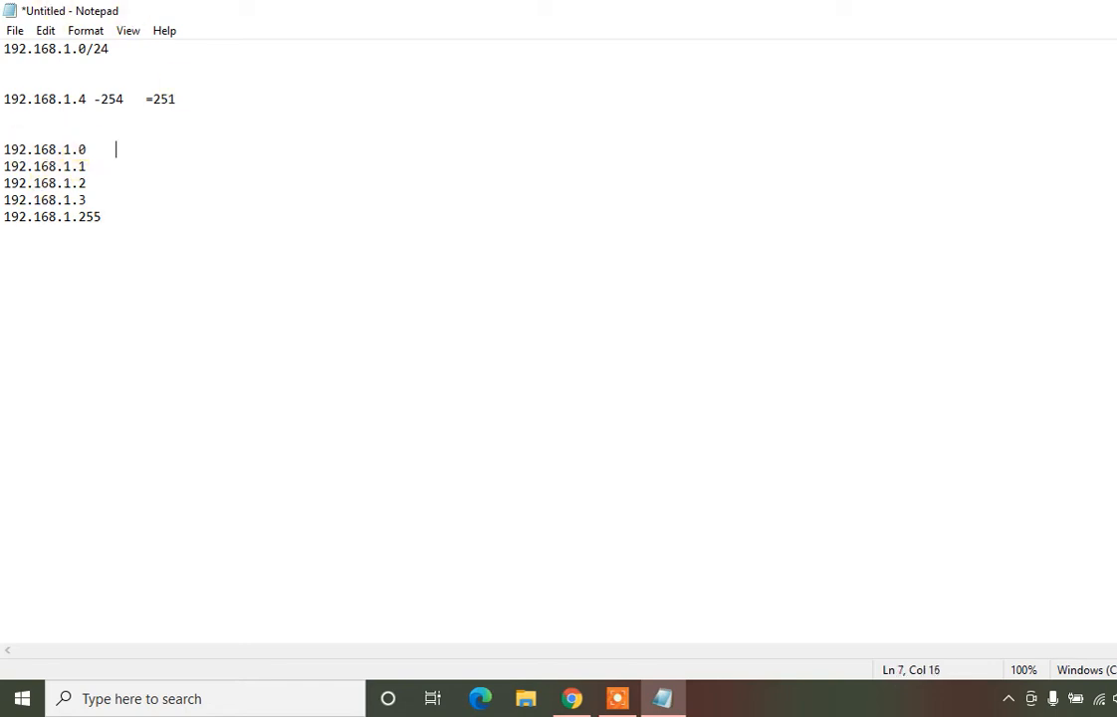
text(etwork ID)
key(Return)
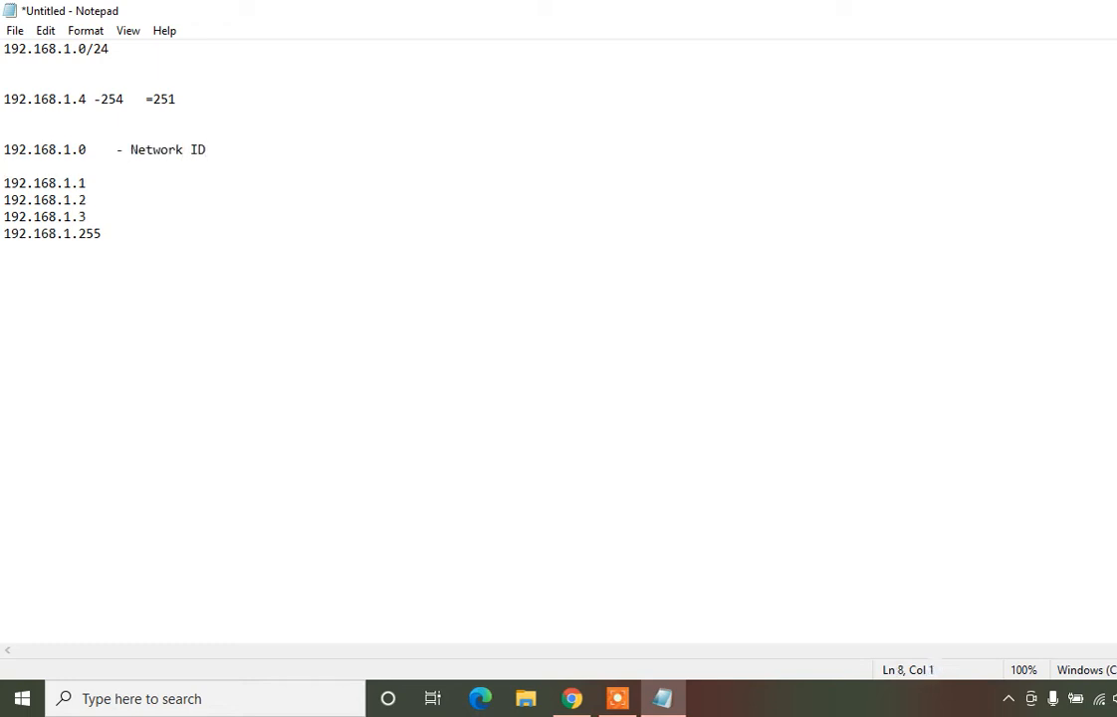
key(Delete)
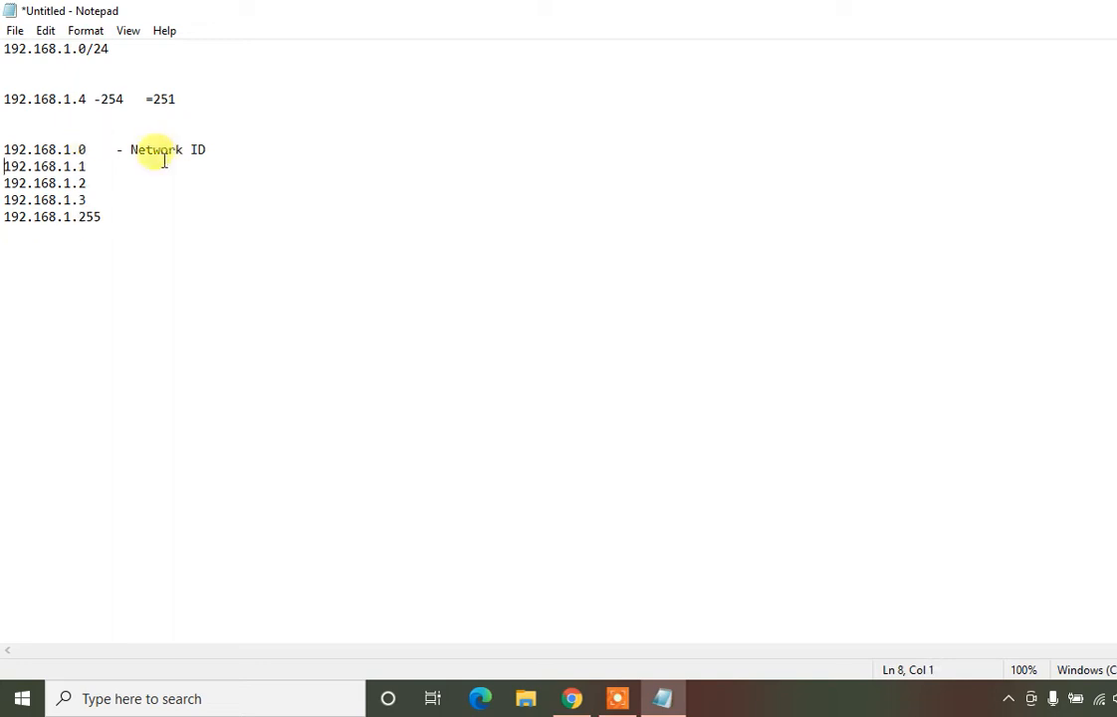
click(118, 166)
text(-)
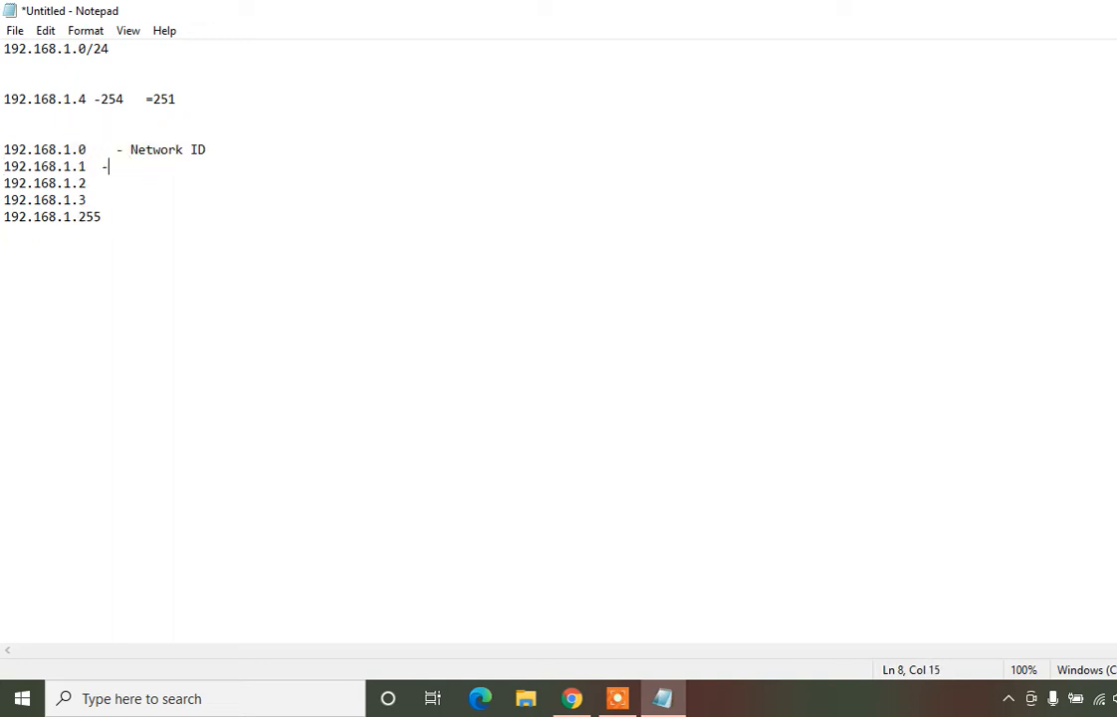
text( Default Gate)
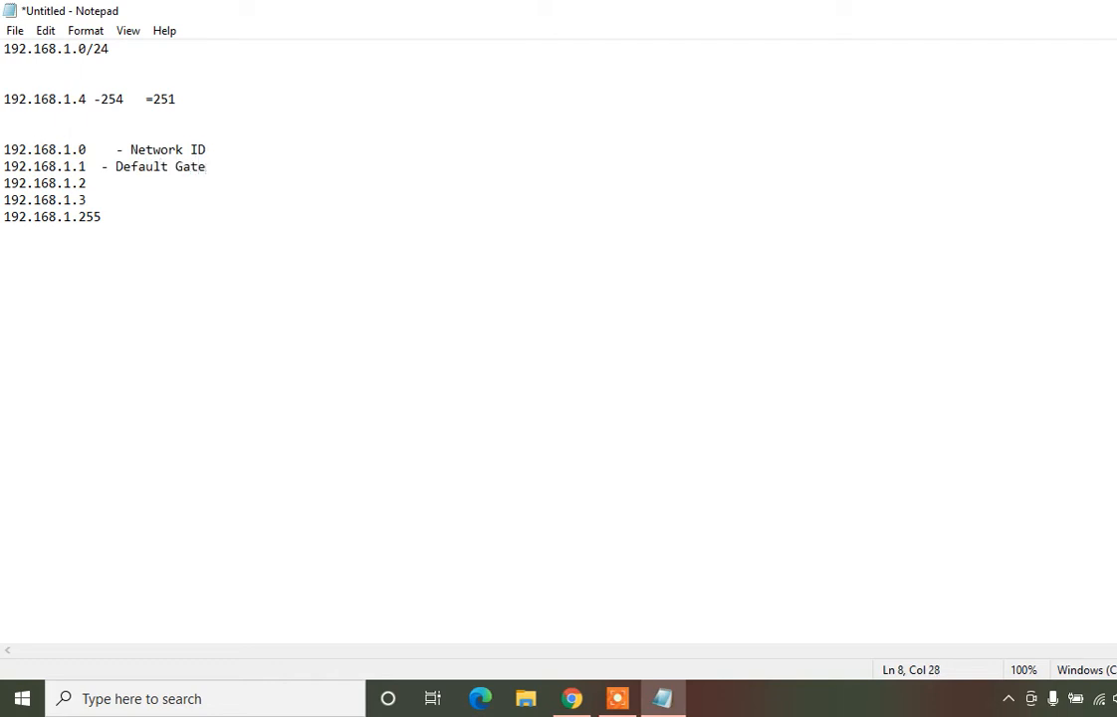
text(way)
Label .2 '- Primamary DNS', .3 '- Secondary DNS', .255 '- Broadcost IP', then return to Azure
click(112, 179)
key(BackSpace)
key(BackSpace)
text(- Primamary DNS)
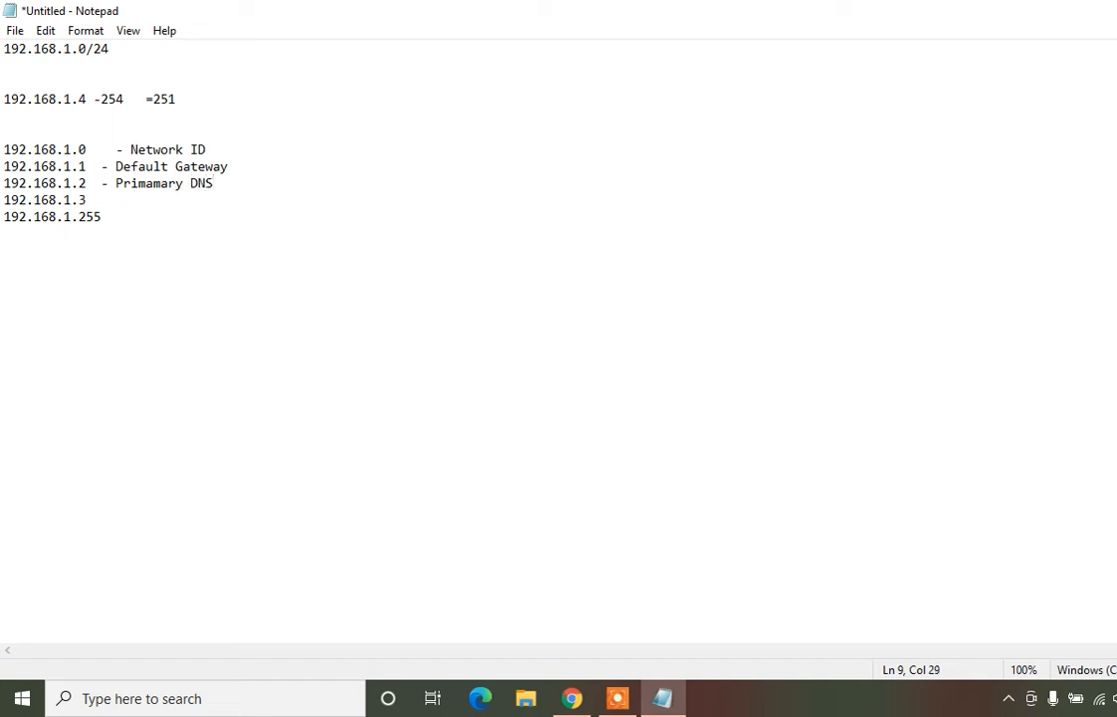
key(Return)
key(Delete)
key(Right)
key(Right)
key(Right)
key(Right)
key(Right)
key(Right)
key(Right)
key(Right)
key(Right)
key(Right)
key(Right)
key(Right)
key(Right)
key(Right)
key(Right)
key(Right)
key(Left)
key(Left)
key(Left)
key(Left)
key(Left)
text(- Secon)
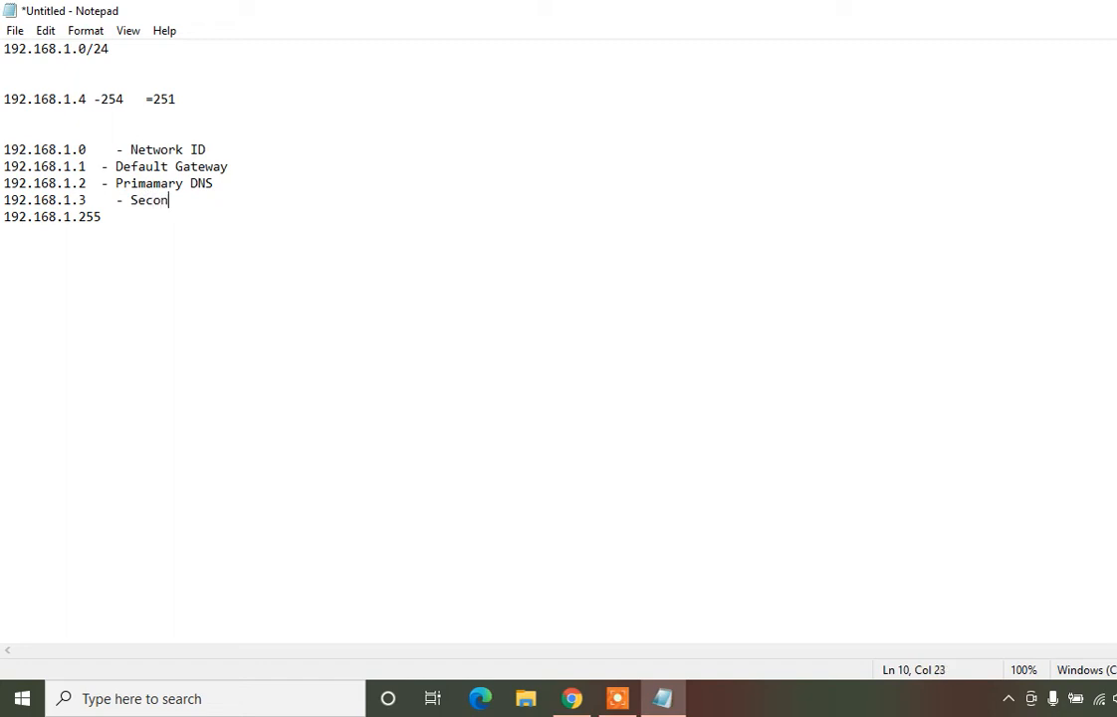
text(dary DNS)
key(Down)
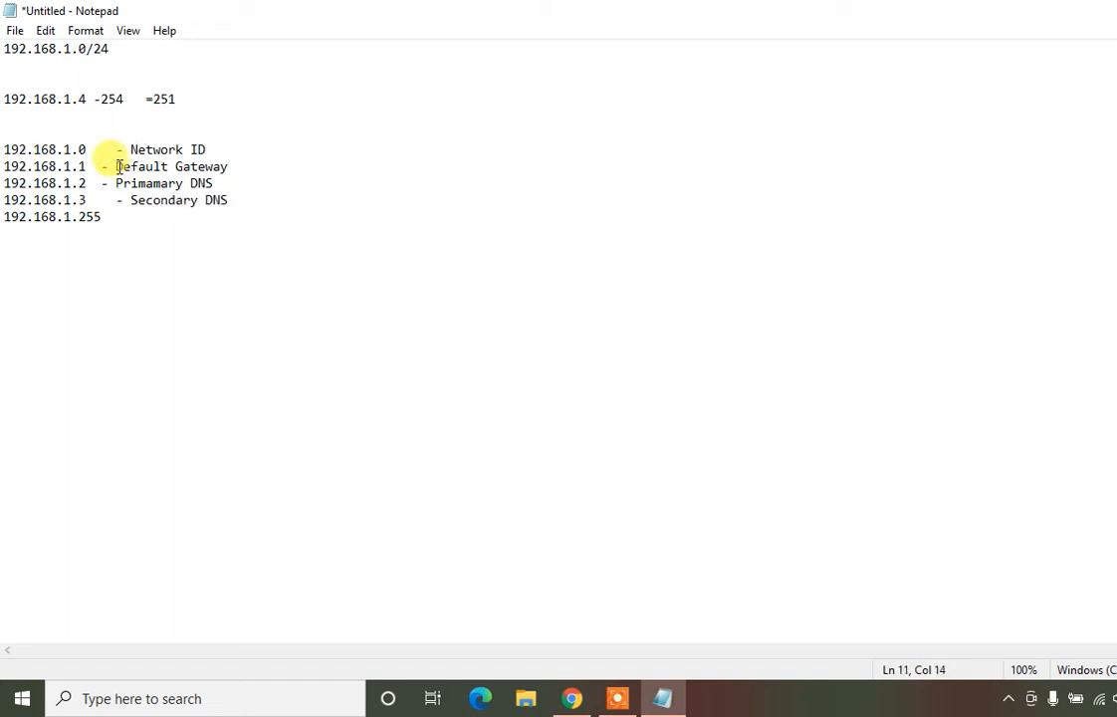
key(BackSpace)
key(BackSpace)
text(- )
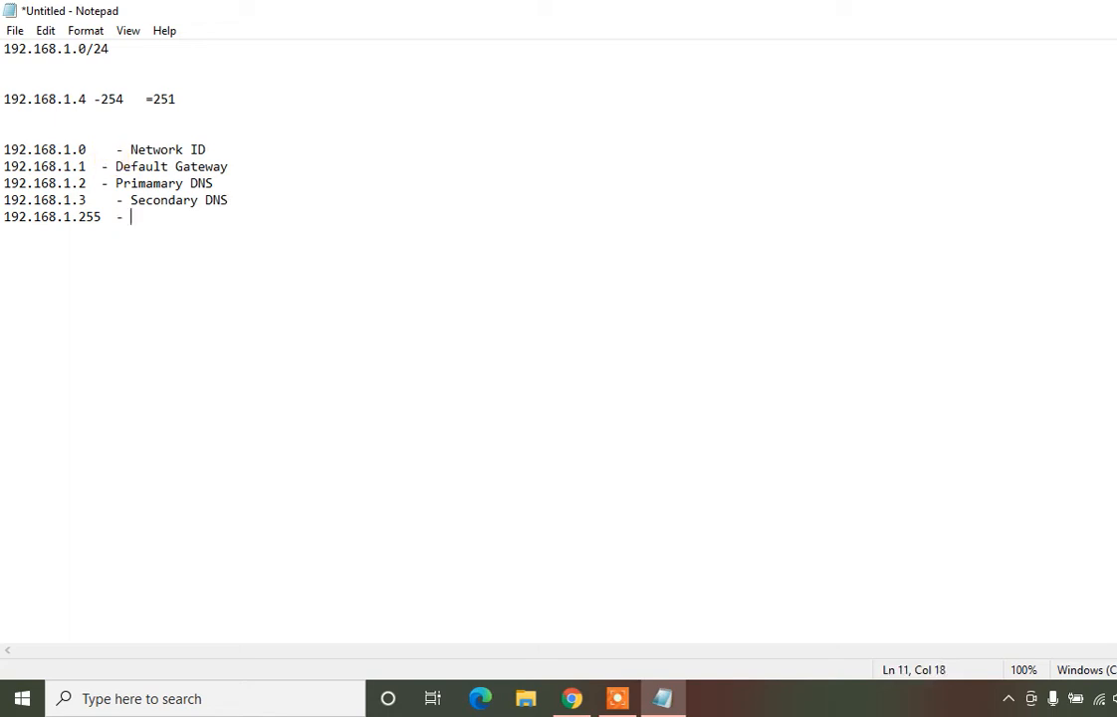
text(Broadcost IP)
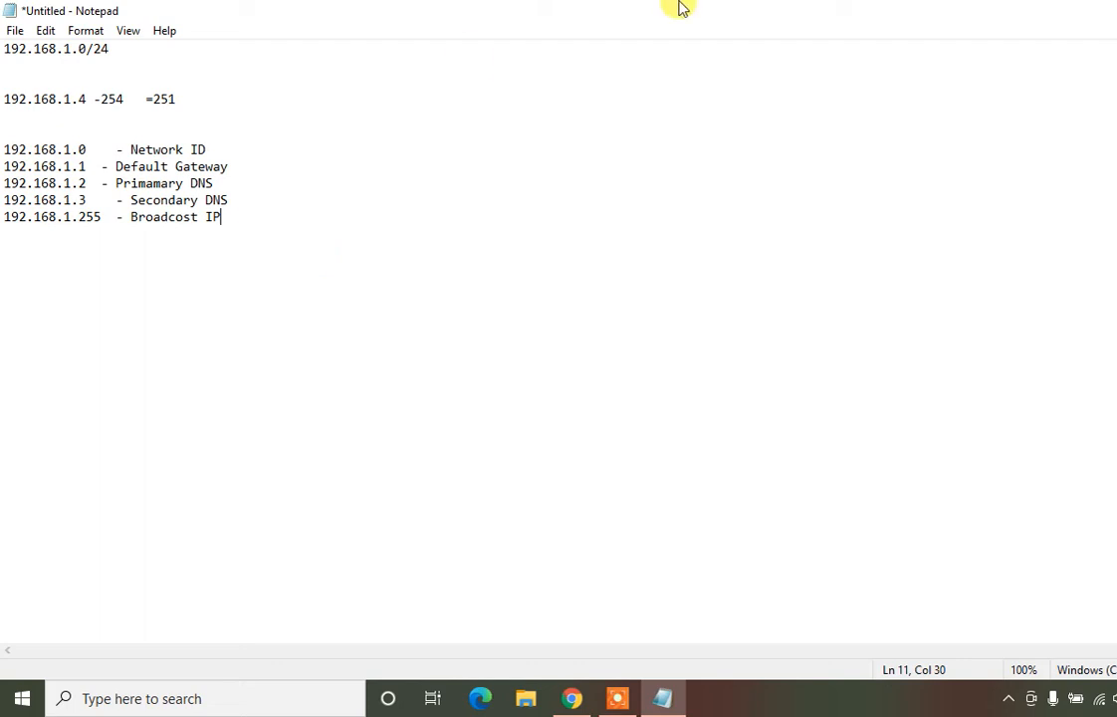
key(alt+Tab)
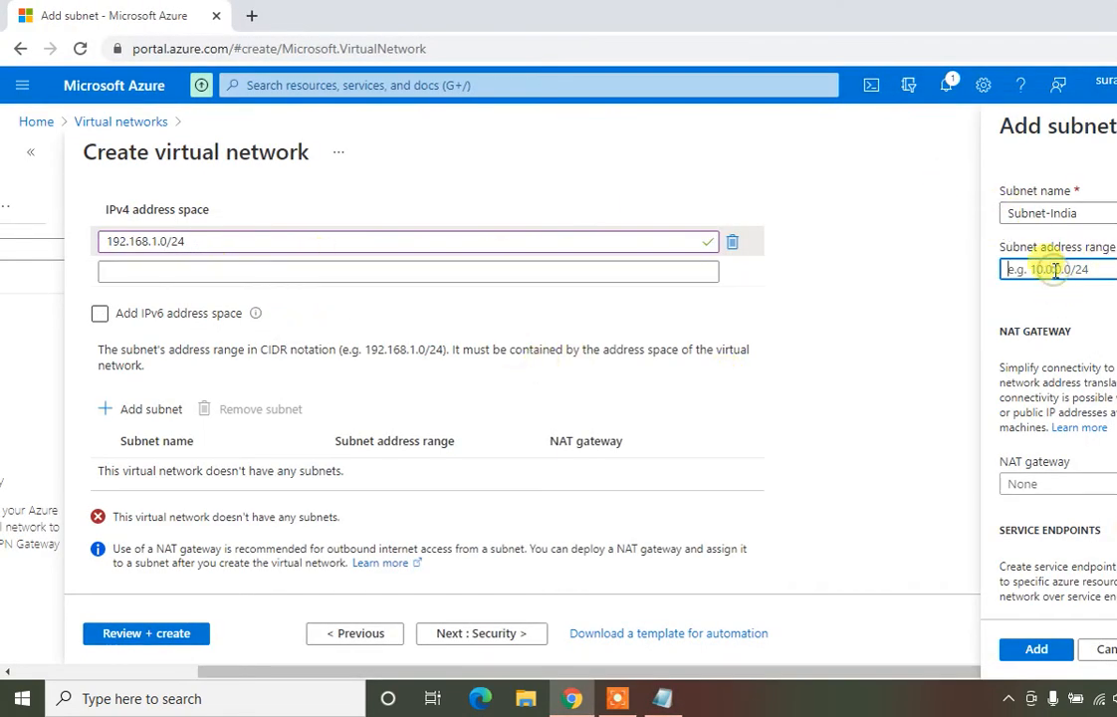
Give Subnet-India the address range 192.168.1.0/24 and add it to the network
text(192.168)
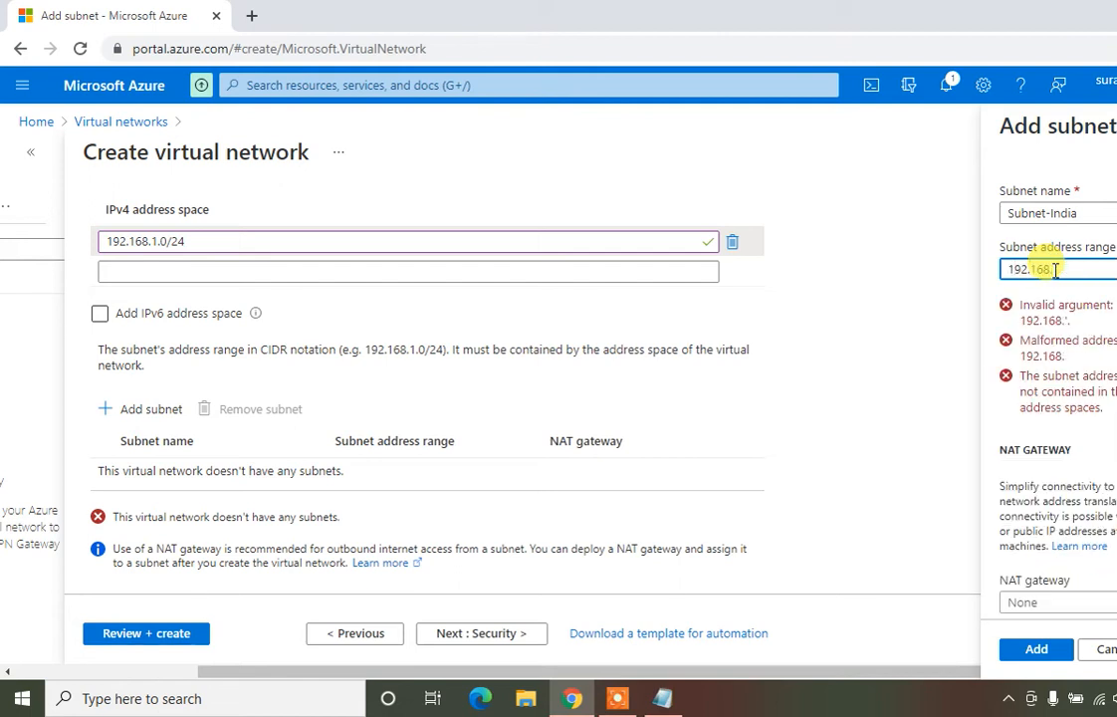
text(.1.0/)
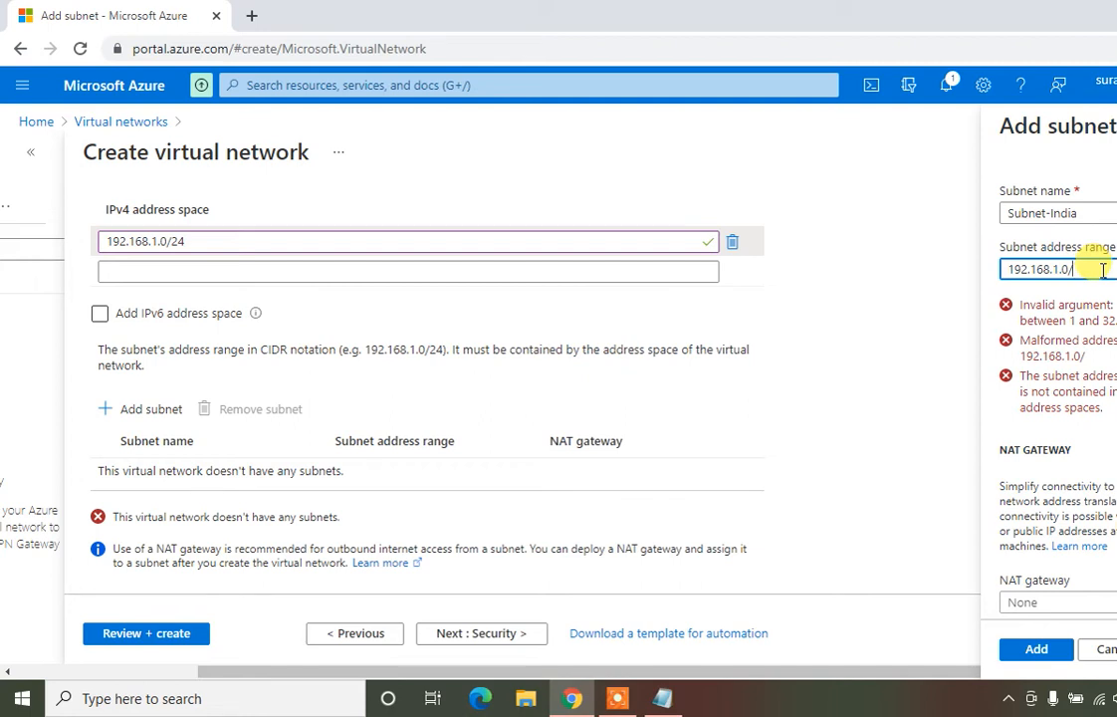
text(24)
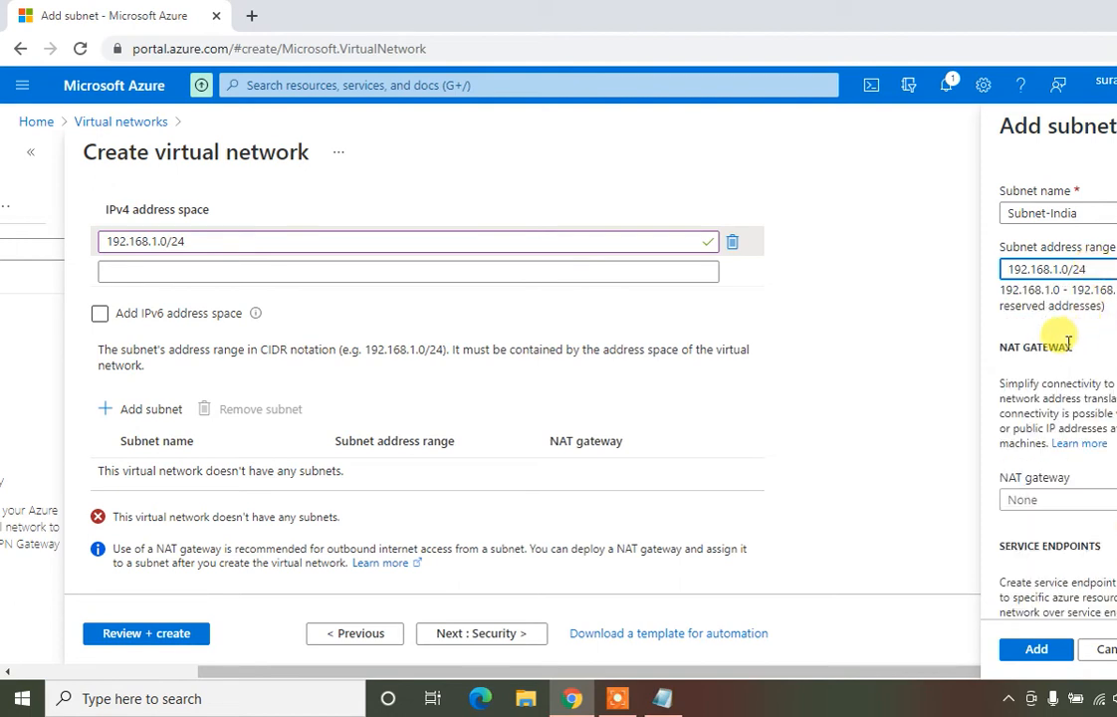
click(1029, 652)
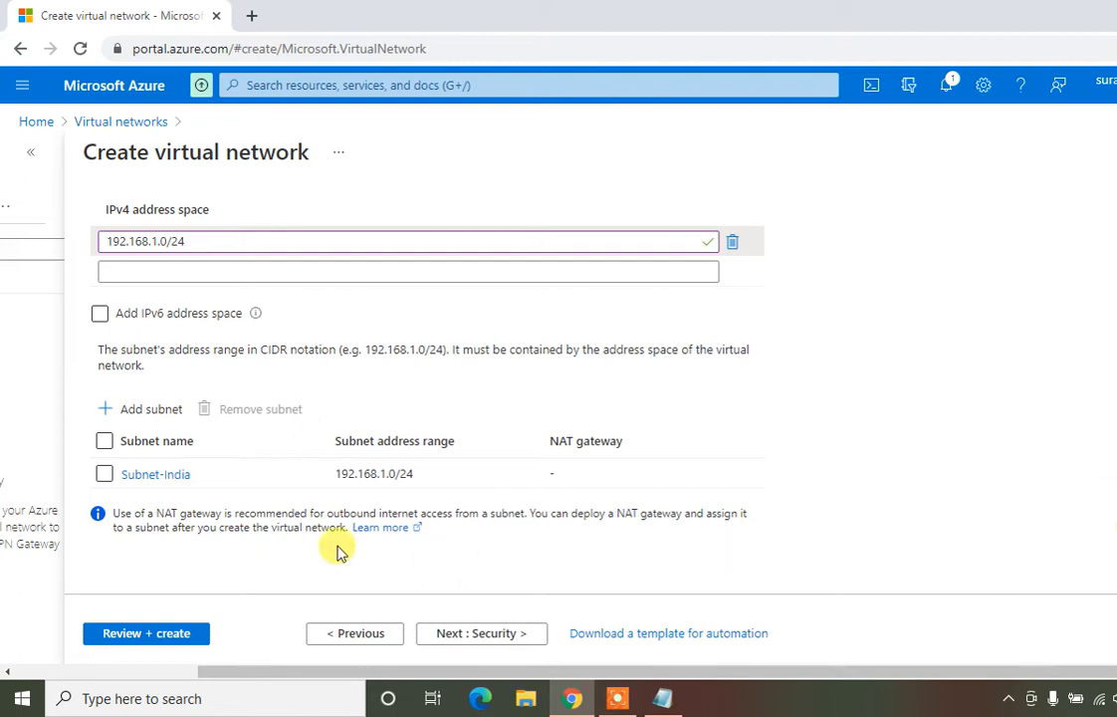
Review and create Vnet-India, then go back to the portal Home page
click(142, 635)
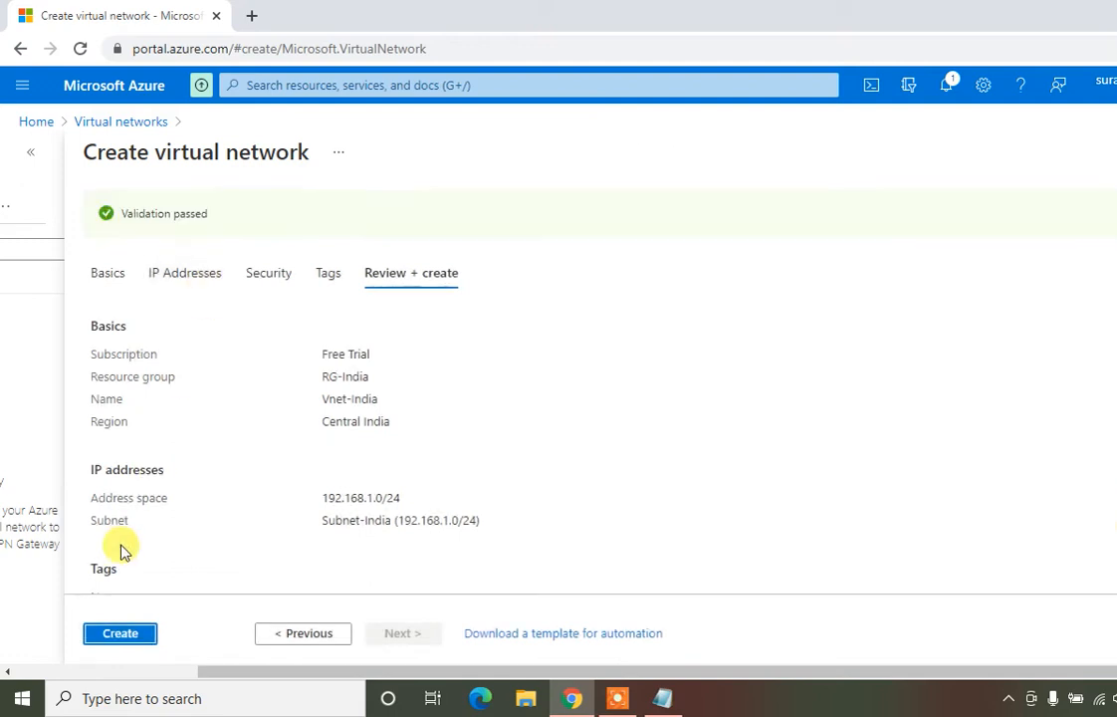
click(120, 641)
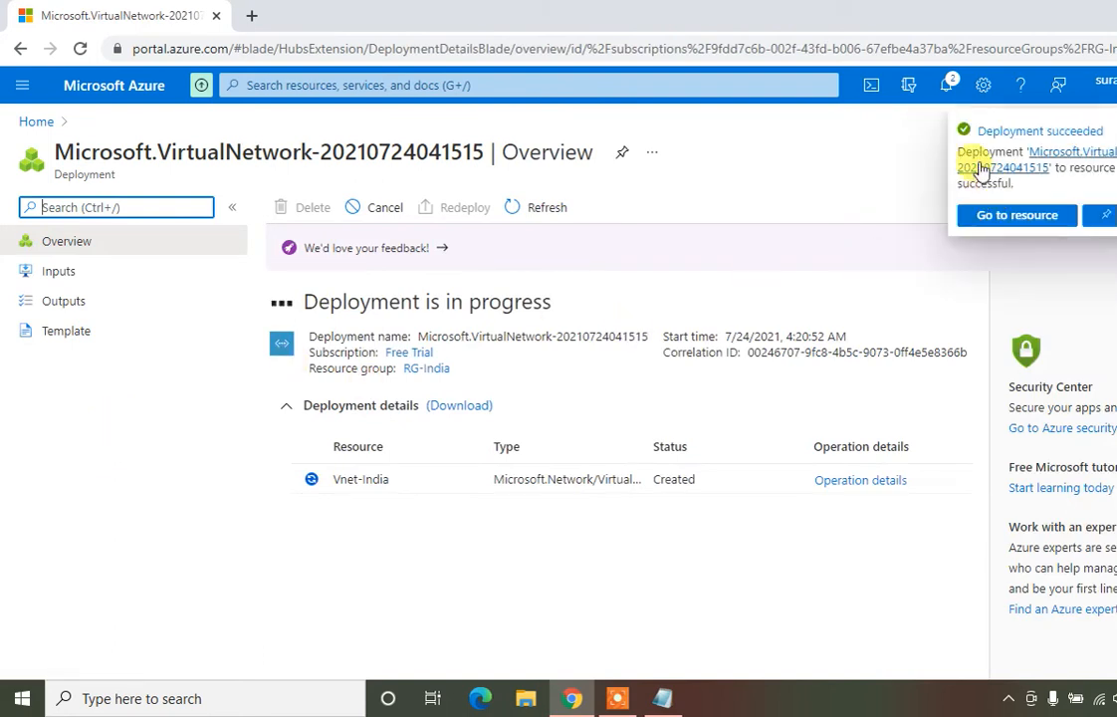
click(29, 119)
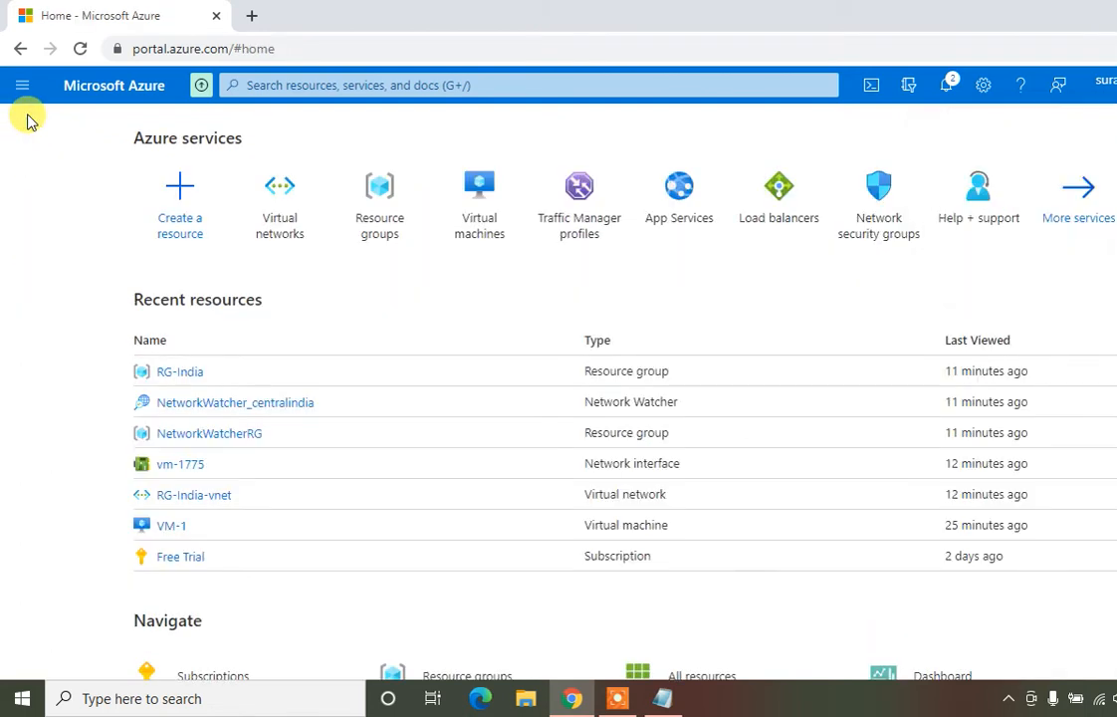
From the Virtual machines list, choose Create > Virtual machine to open the creation form
click(486, 207)
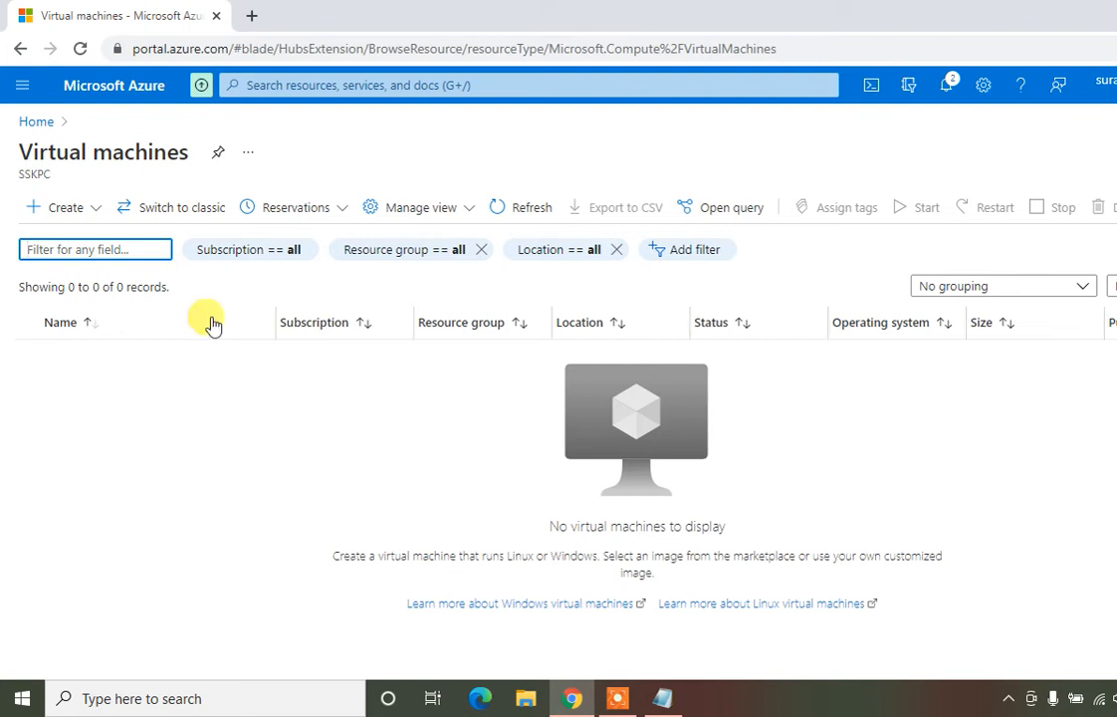
click(89, 217)
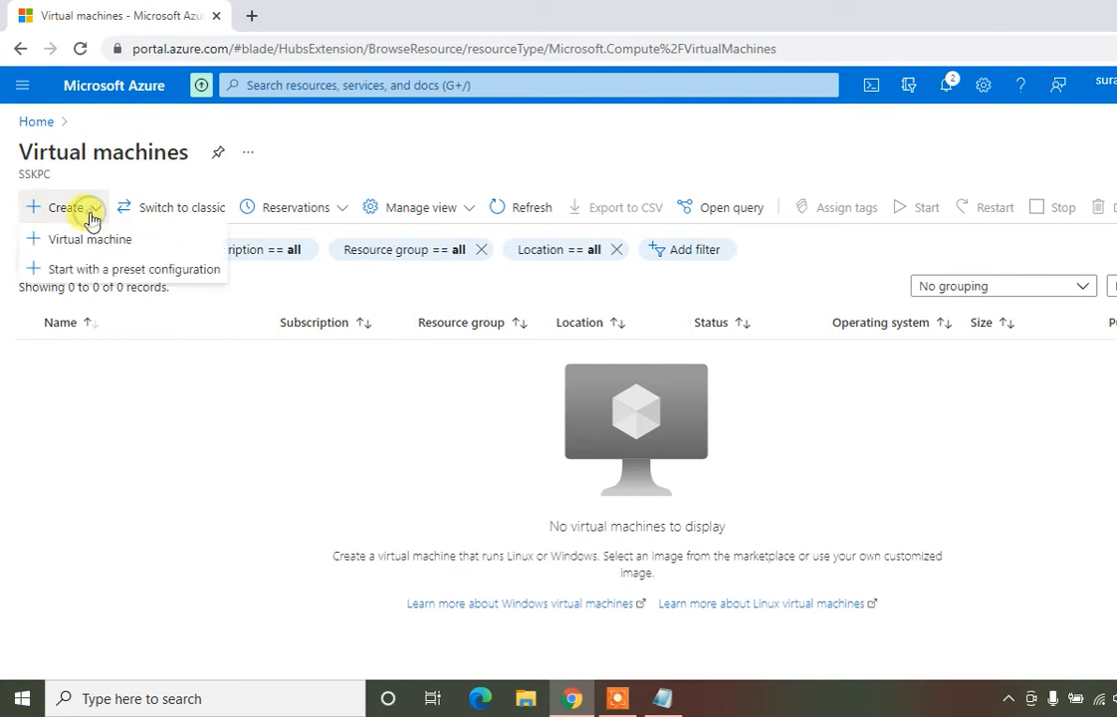
click(95, 242)
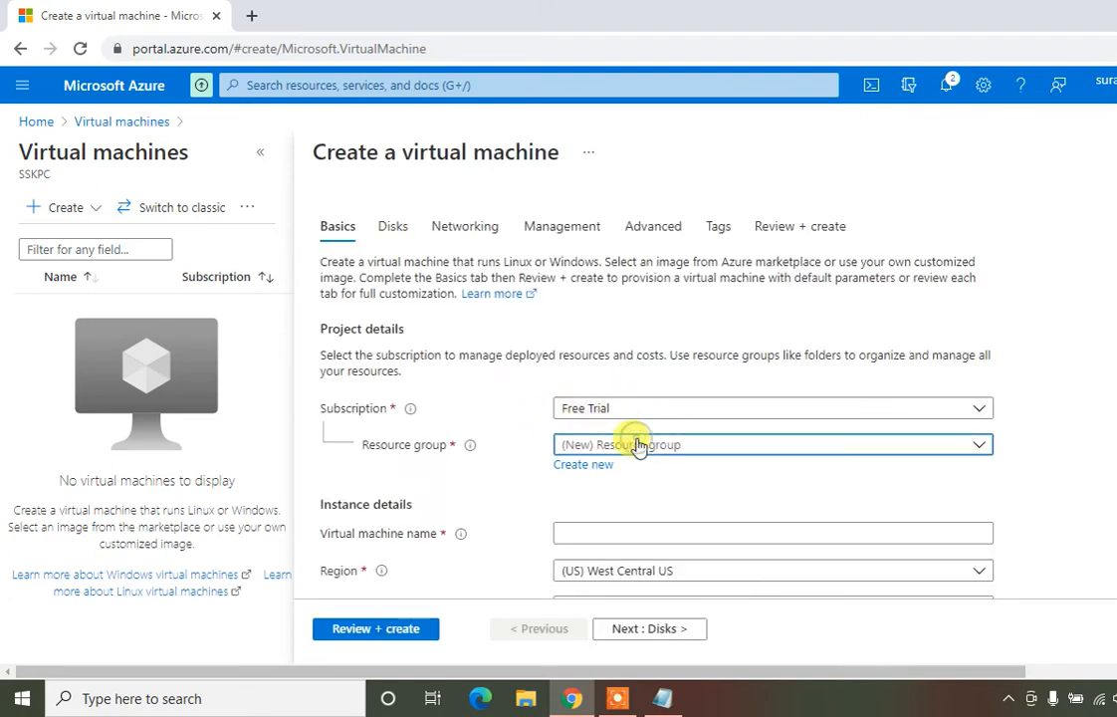
Place Vm-1 in RG-India using the Windows 10 Pro 20H2 image
click(638, 445)
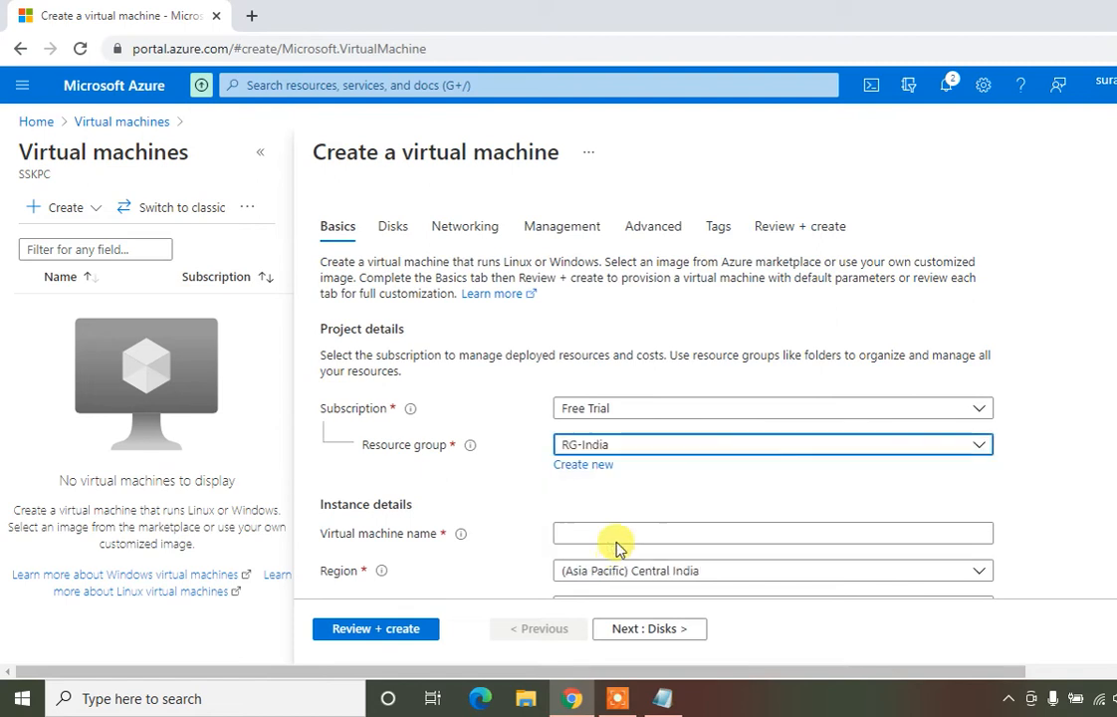
click(619, 536)
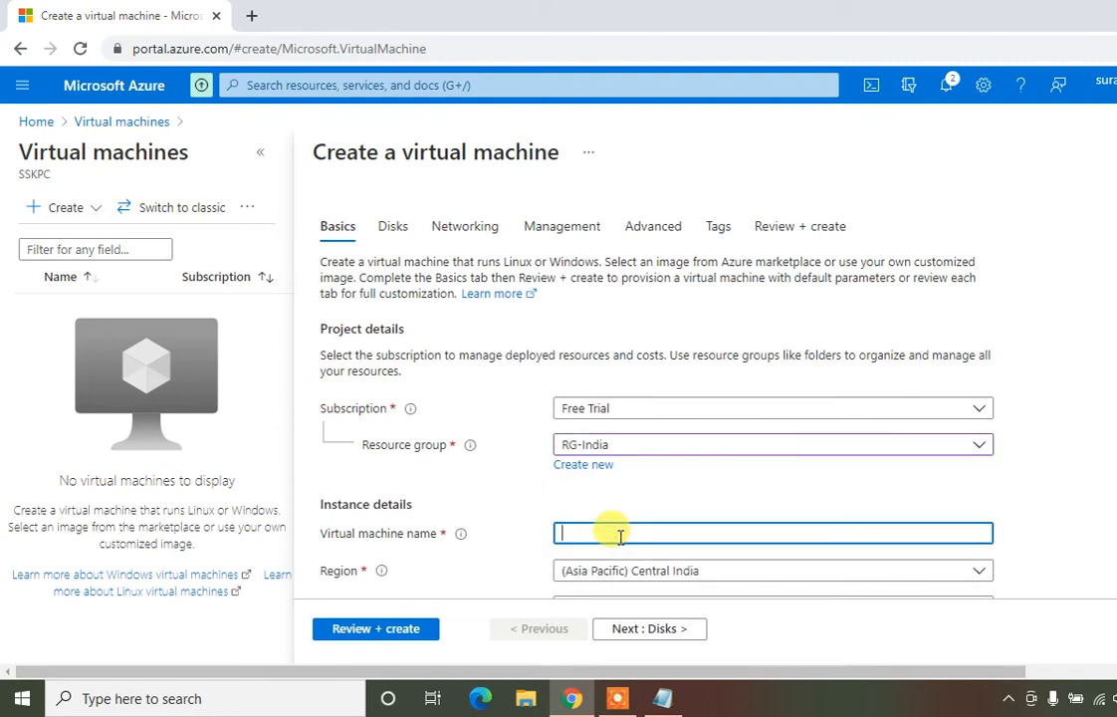
text(Vm-1)
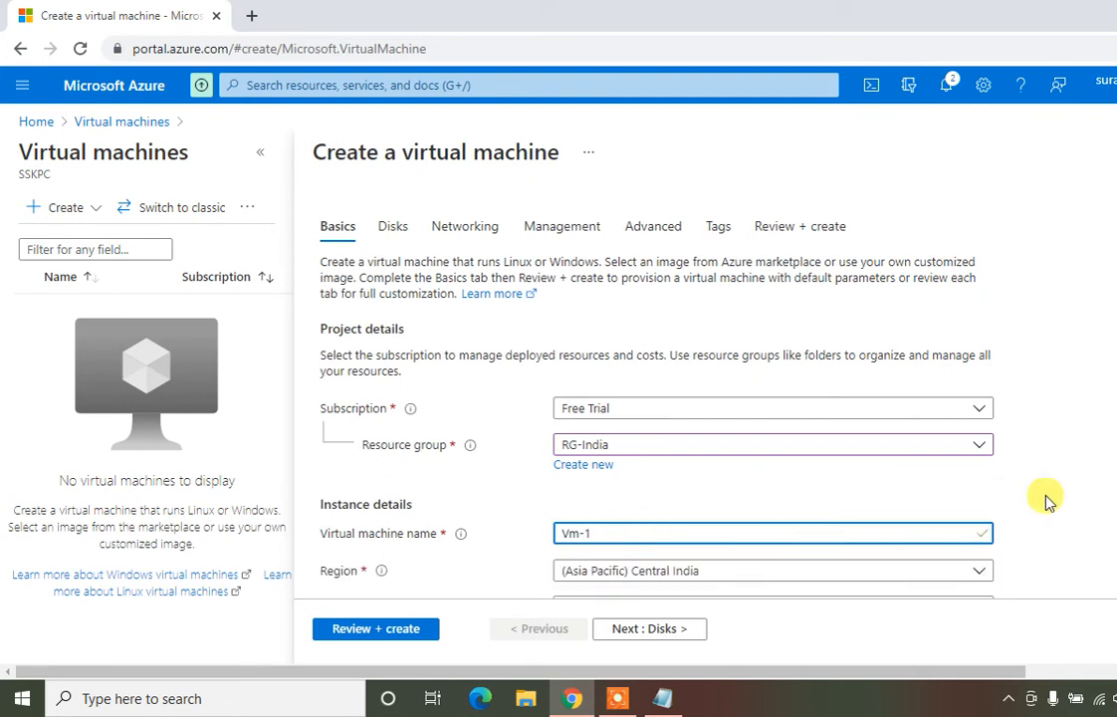
scroll(1046, 501, down, 5)
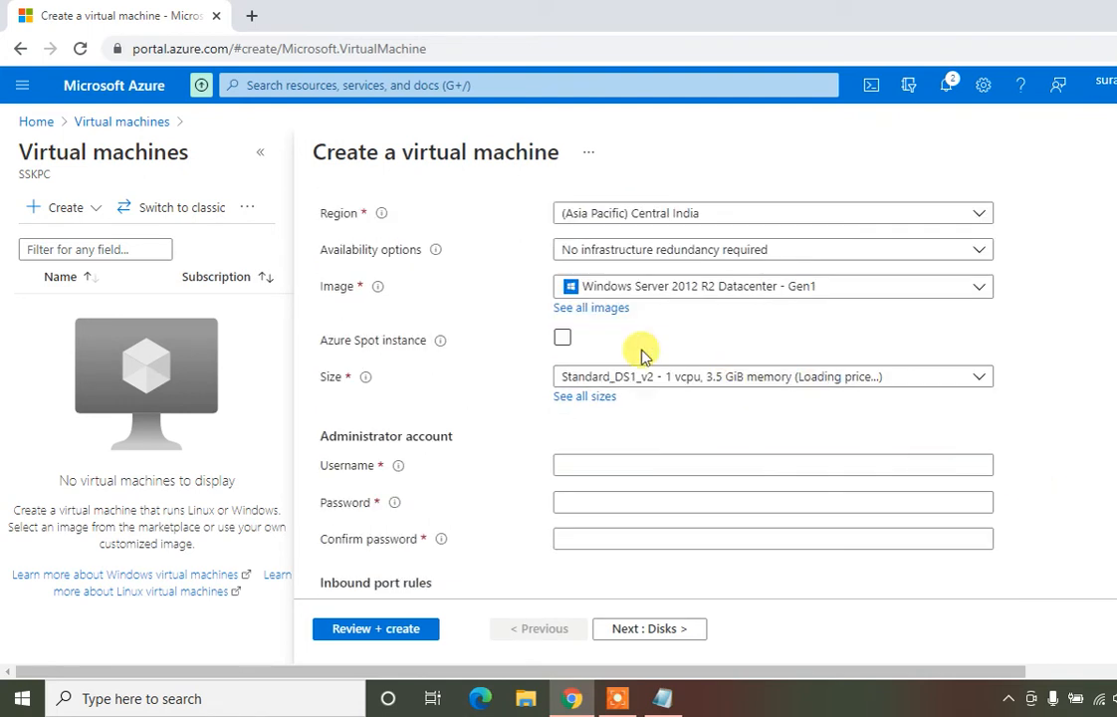
click(722, 294)
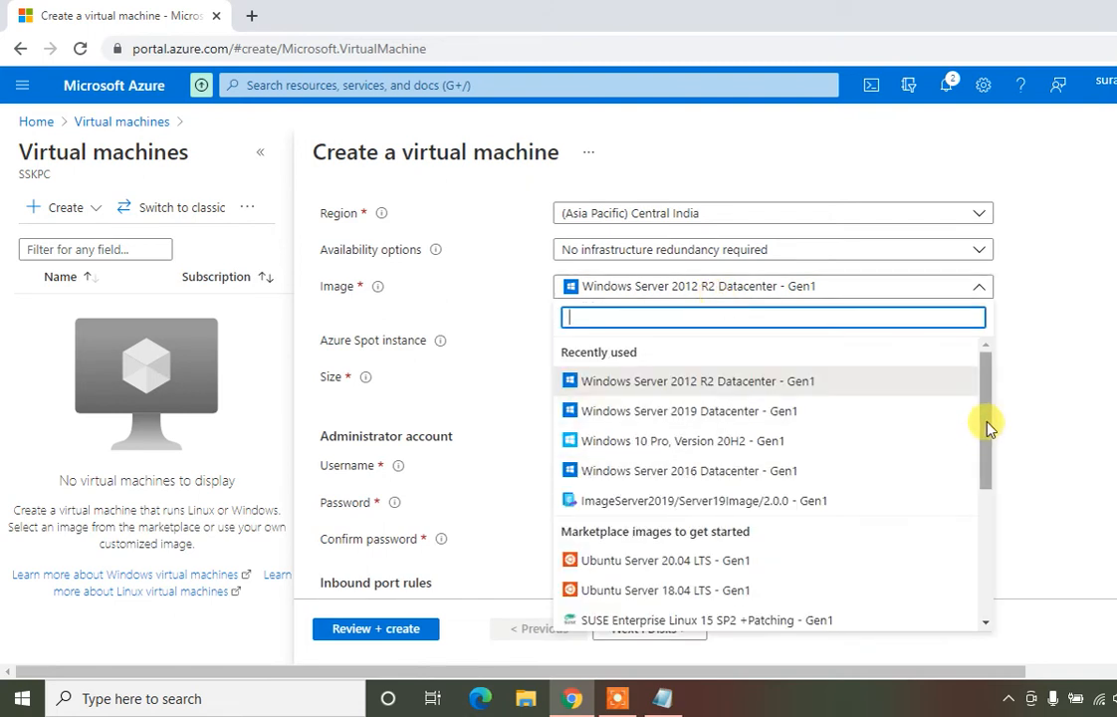
scroll(989, 428, down, 1)
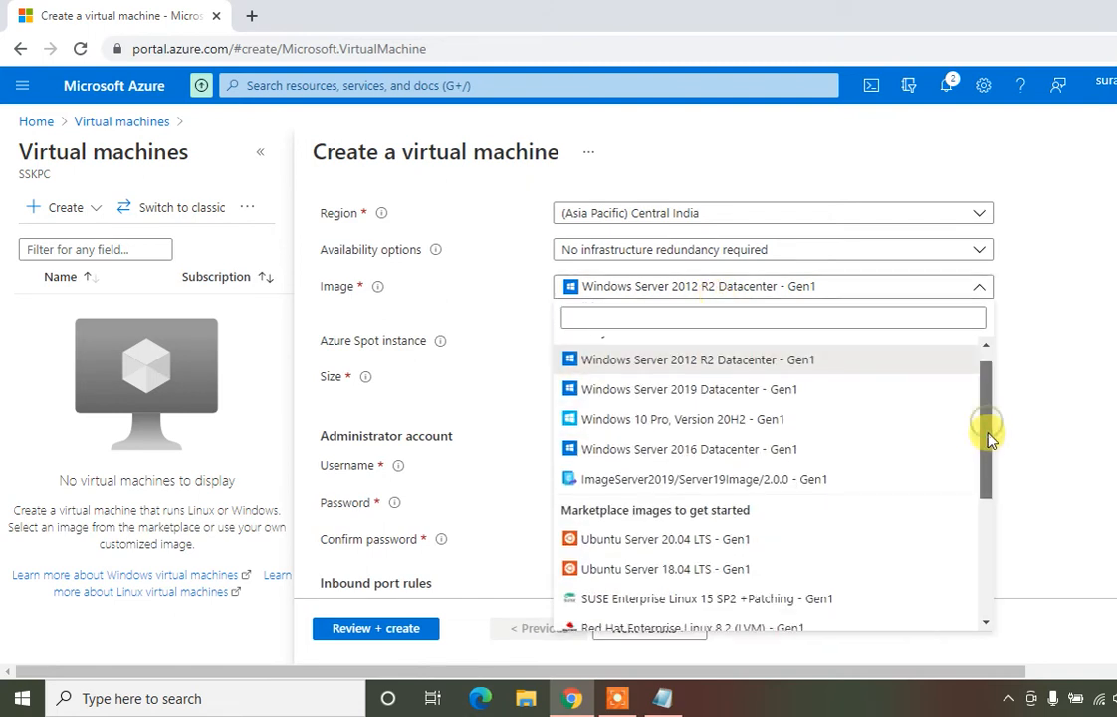
click(683, 416)
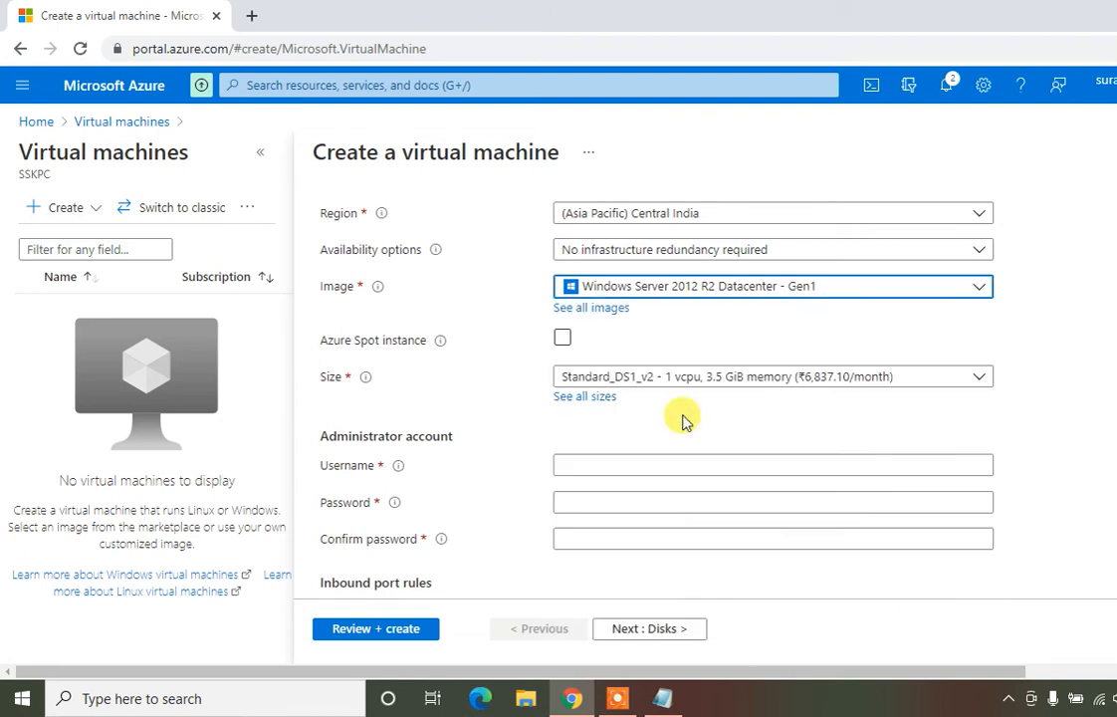
Enter the administrator username and password, and confirm the password
click(638, 463)
text(Ad)
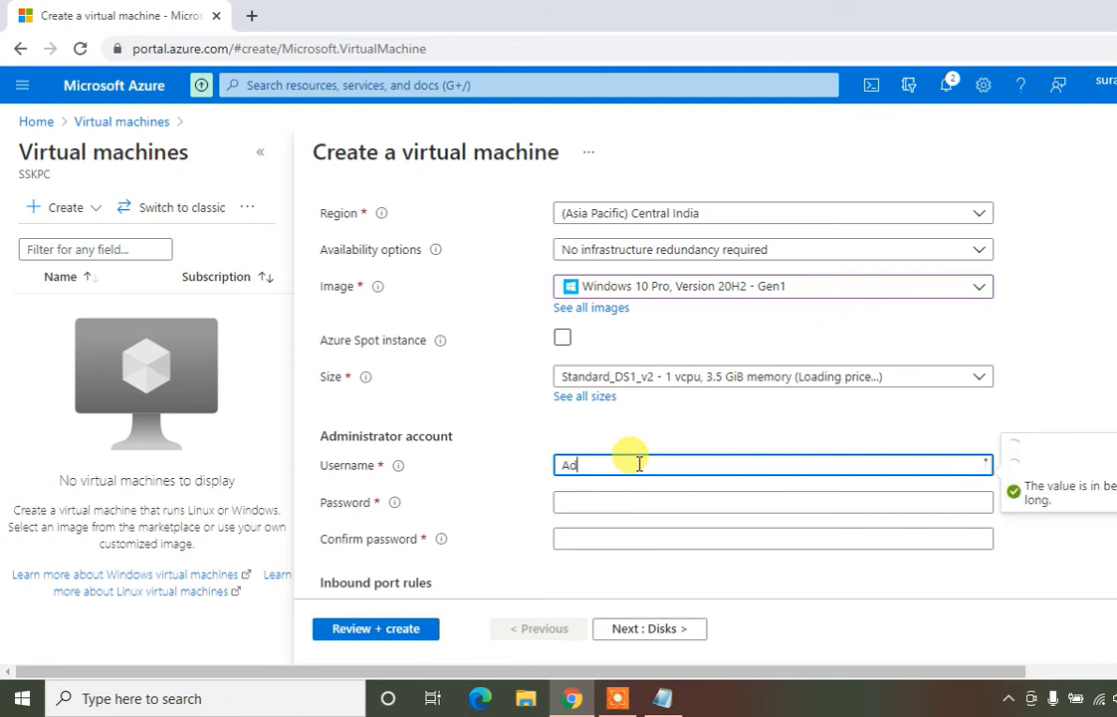
text(ministra)
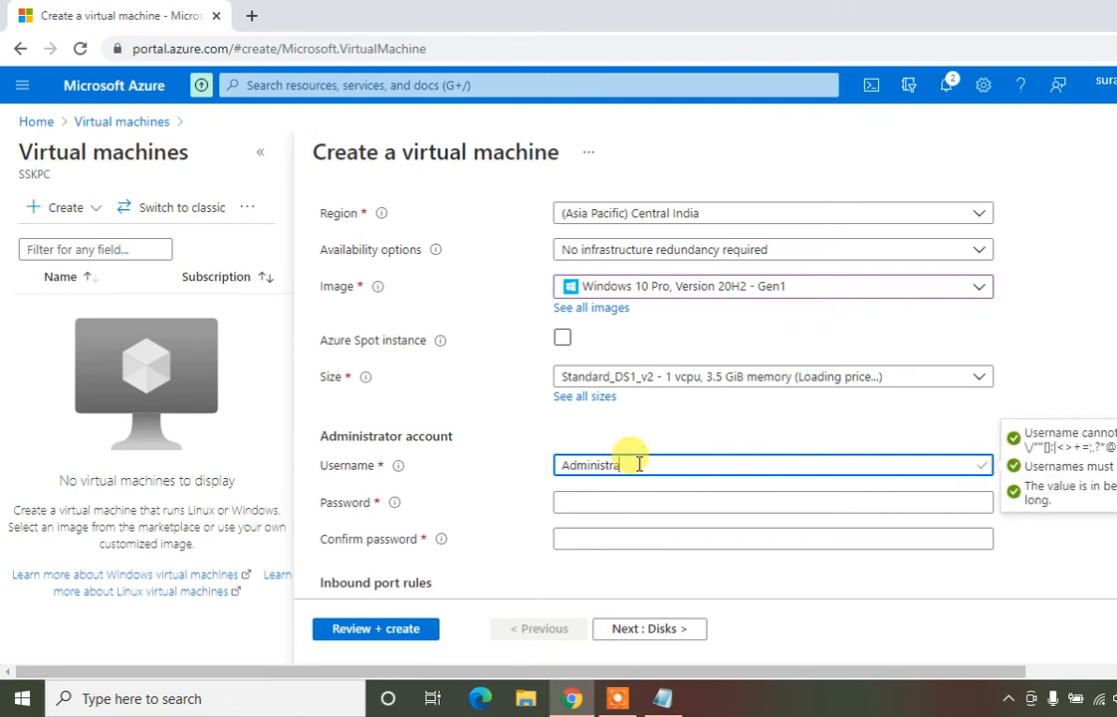
text(tor1)
click(607, 503)
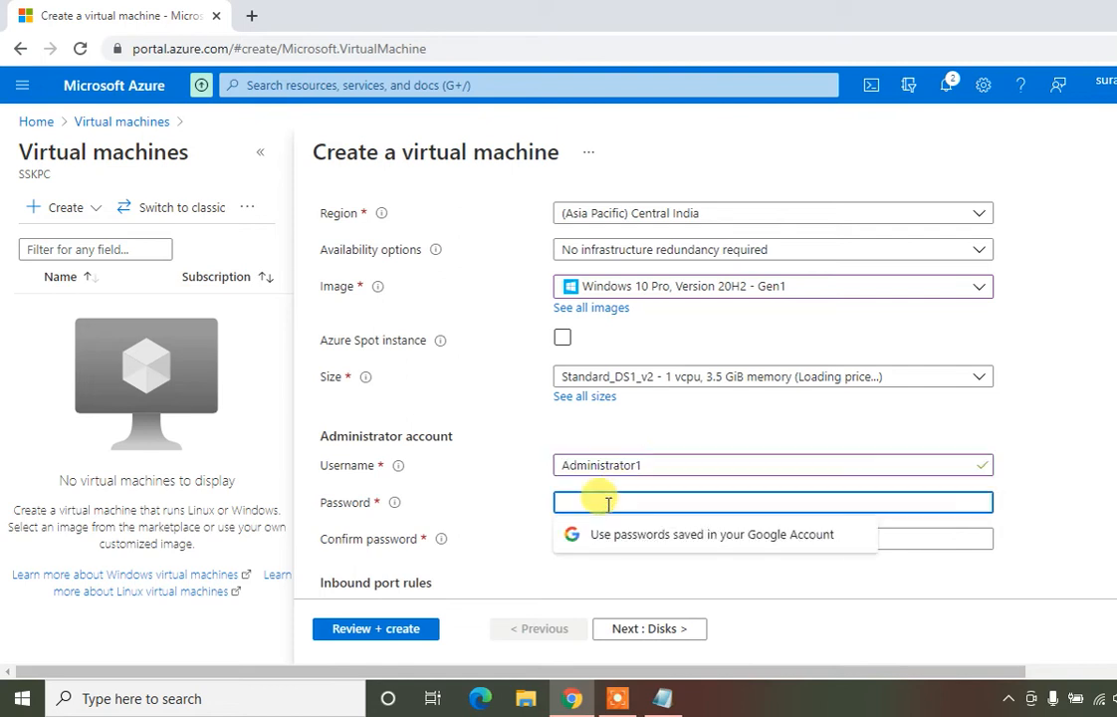
text(•••••)
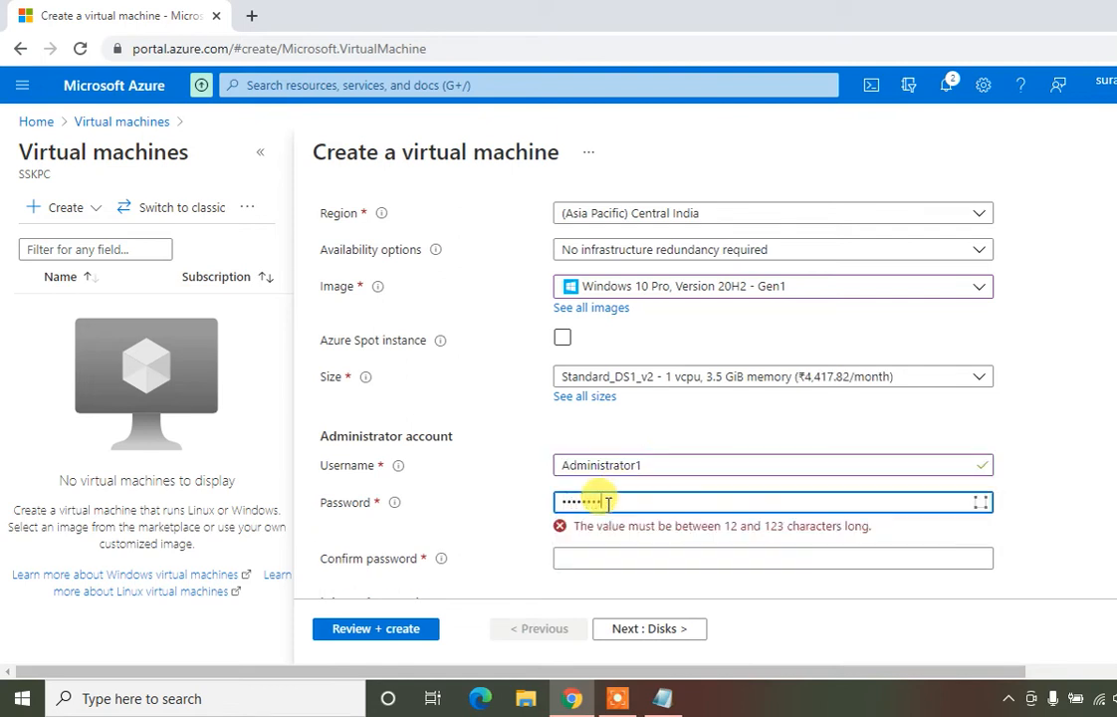
text(•)
click(599, 540)
text(•••)
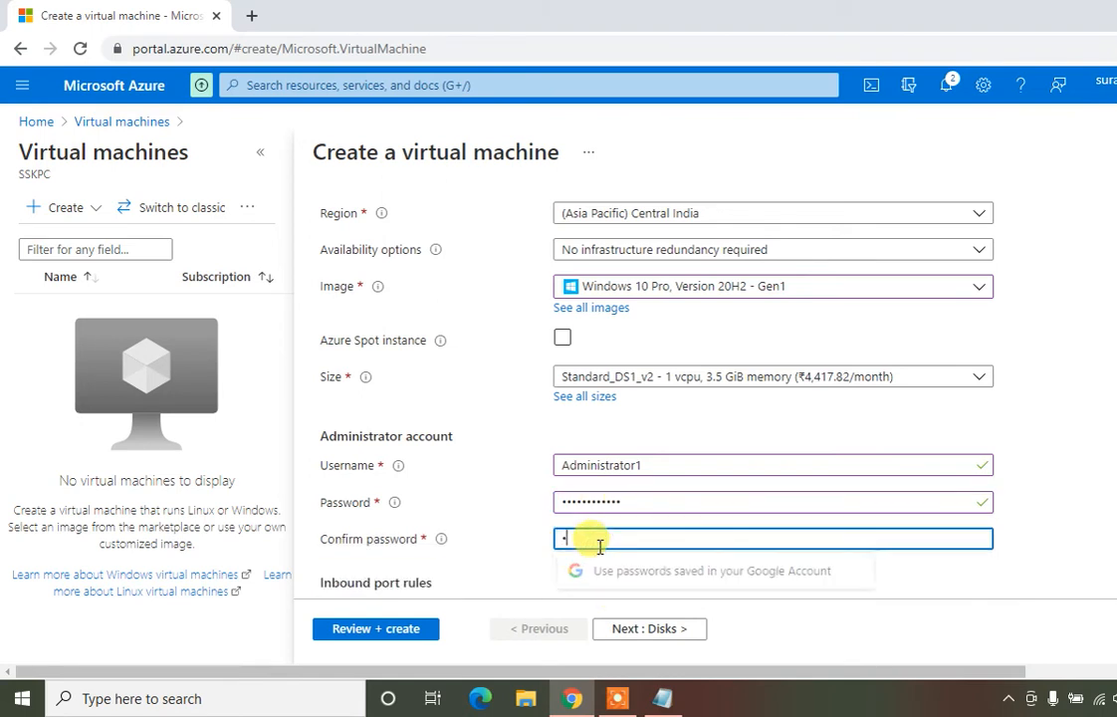
text(•••)
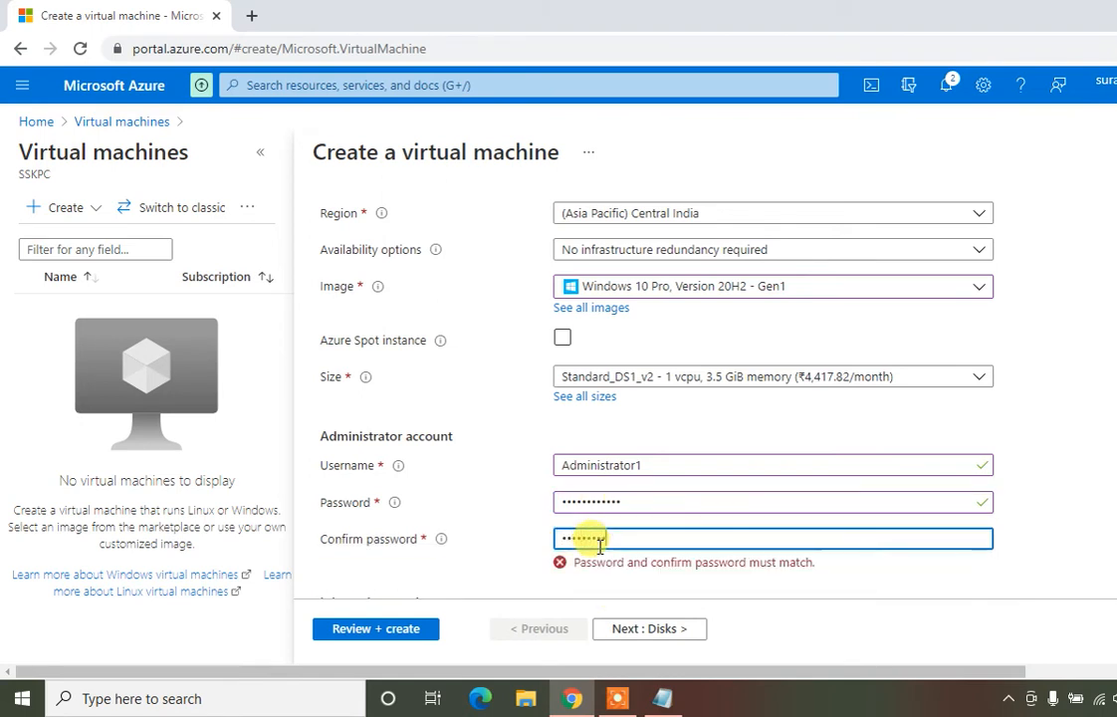
click(1035, 554)
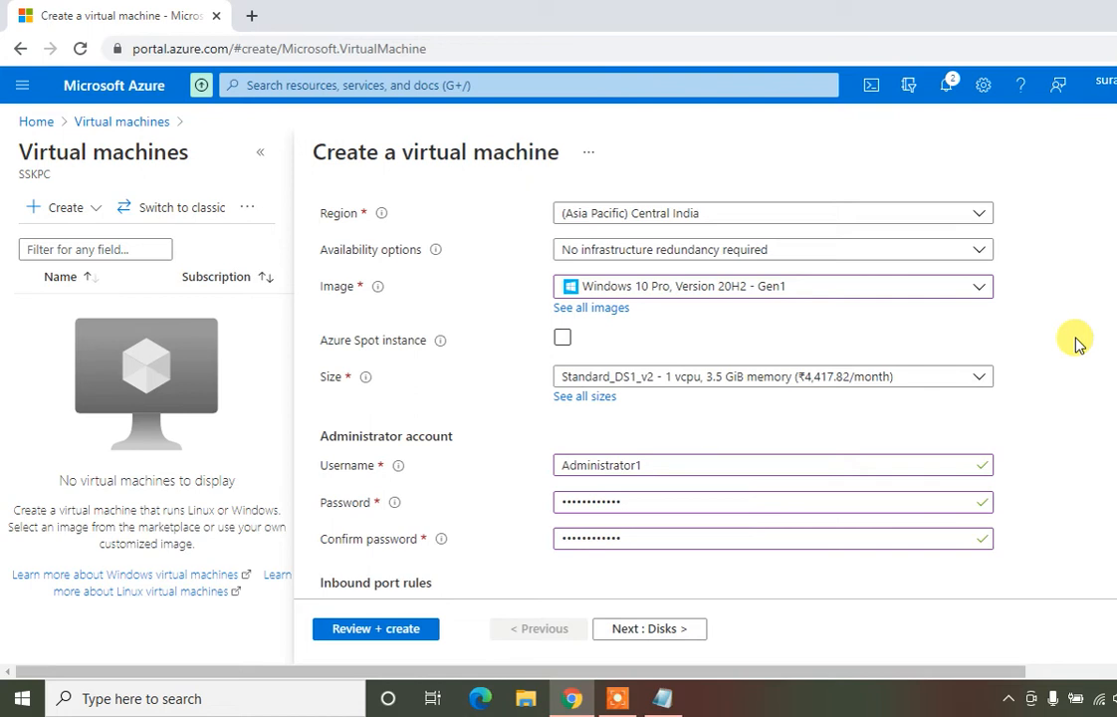
drag(965, 672, 1116, 672)
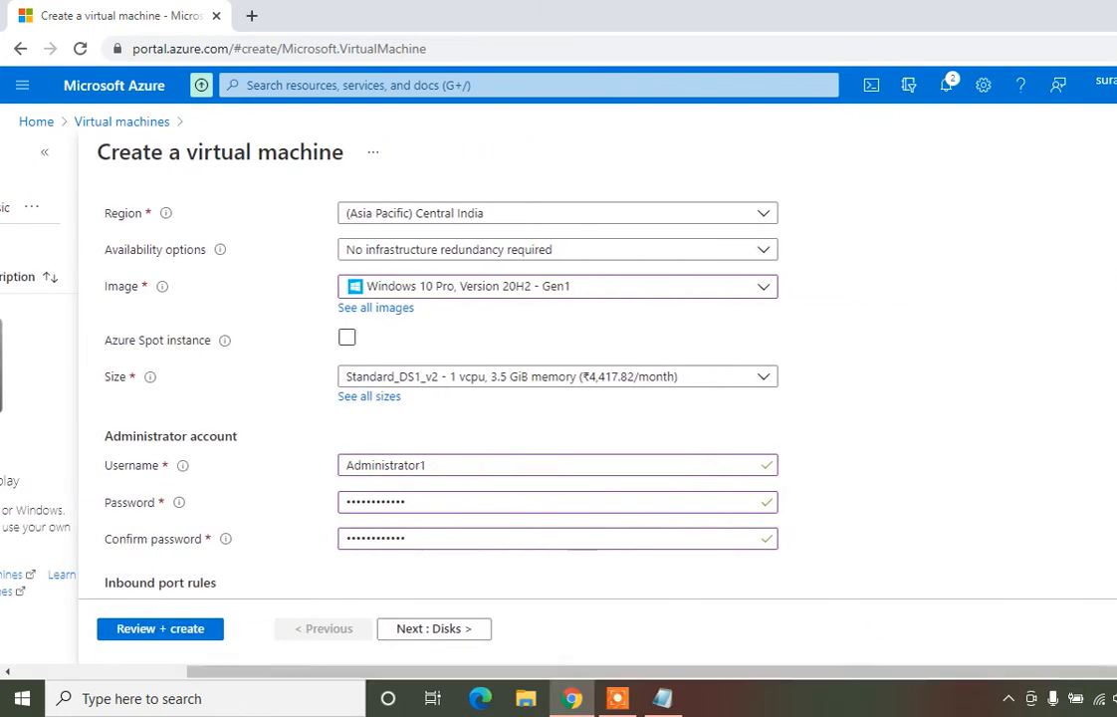
Limit inbound ports to RDP (3389) only, leaving HTTP and HTTPS unchecked, then go to Review + create
drag(996, 672, 1116, 672)
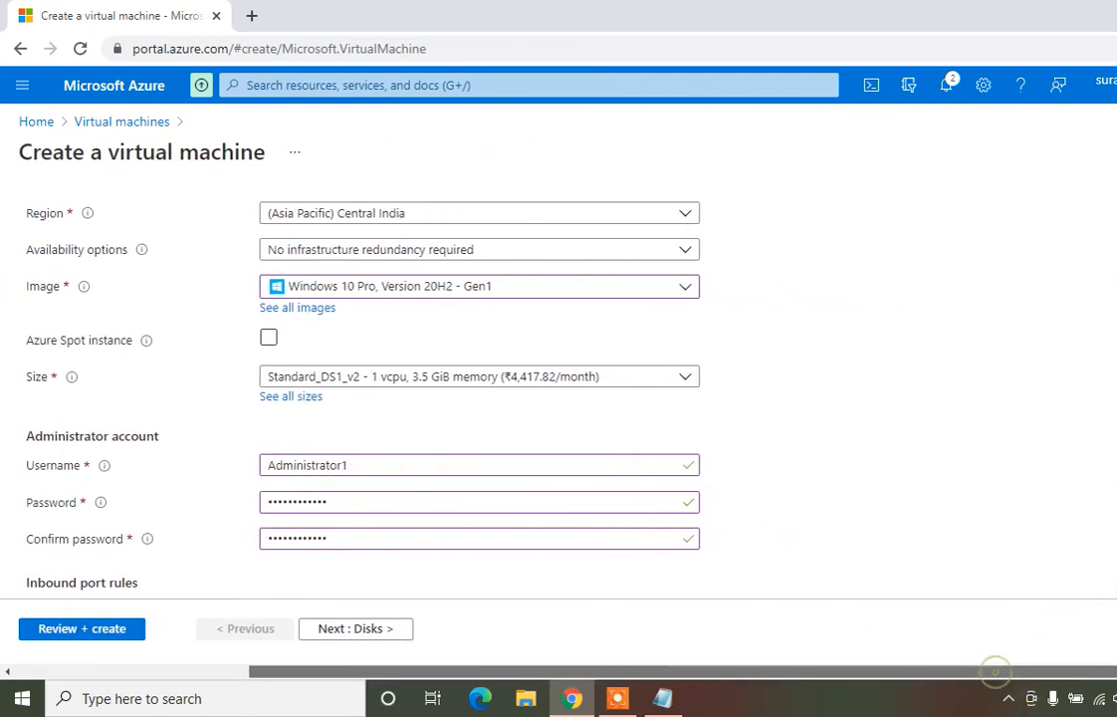
scroll(418, 557, down, 5)
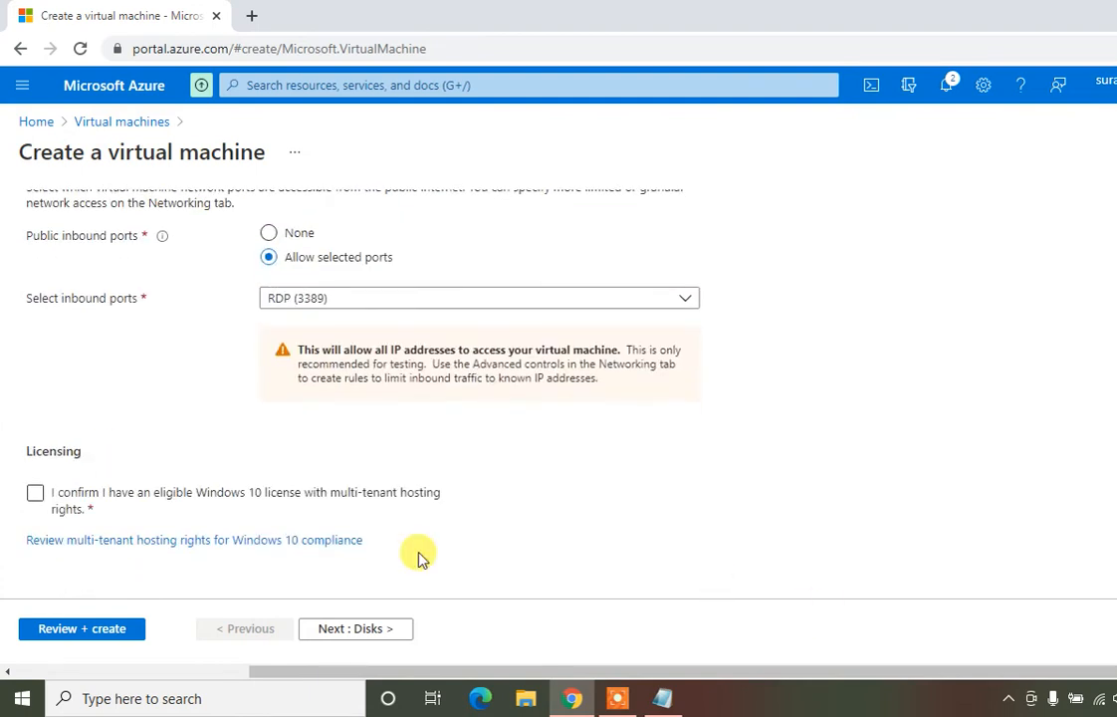
click(337, 297)
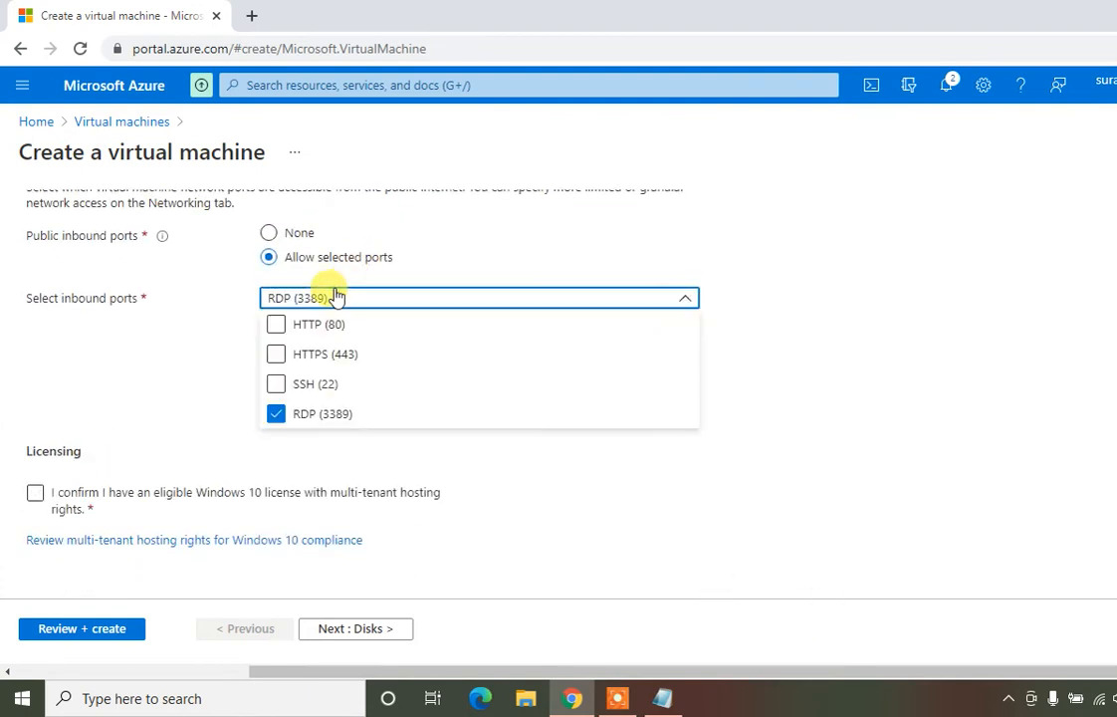
click(275, 325)
click(276, 356)
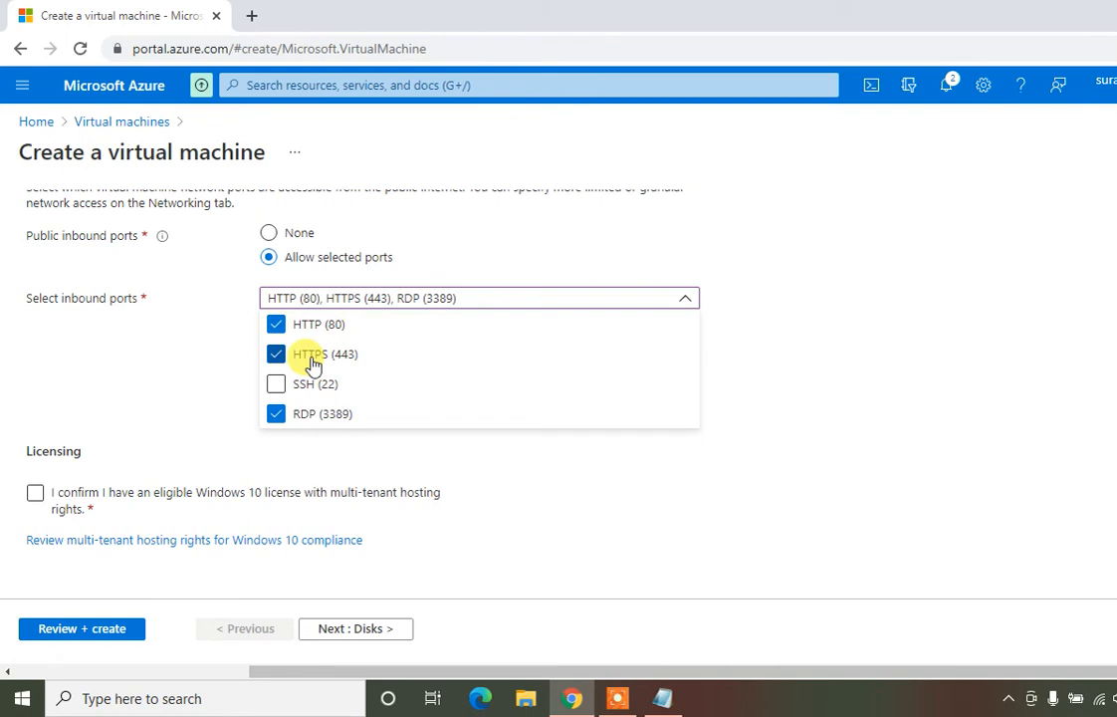
click(276, 355)
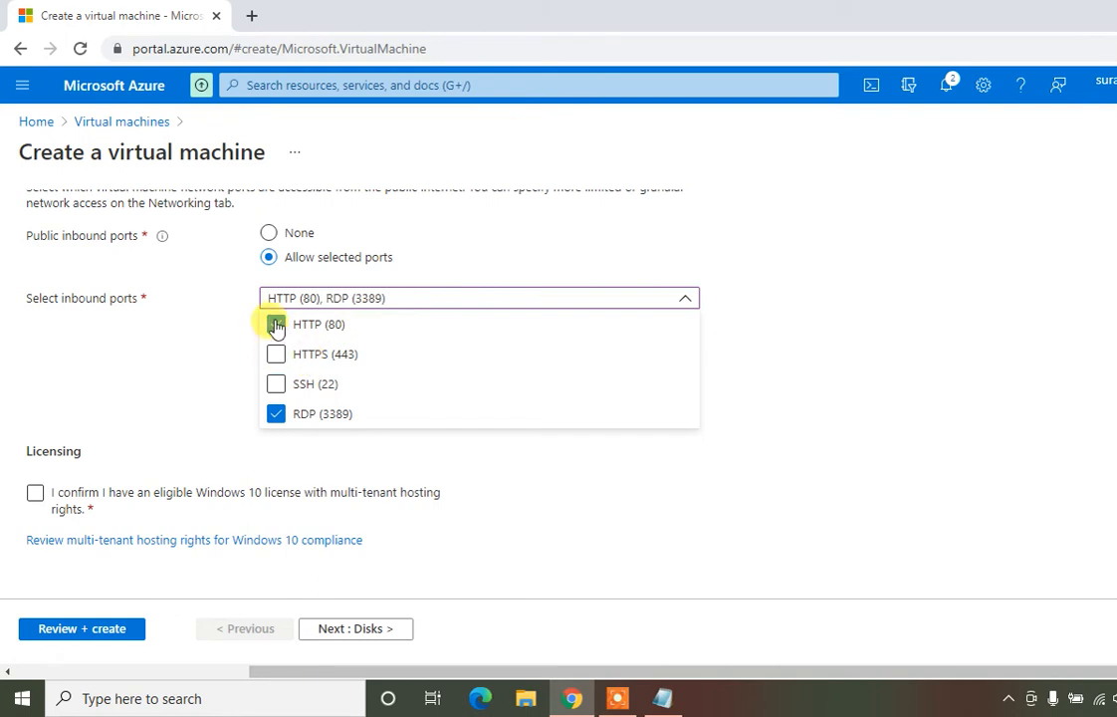
click(276, 326)
click(220, 340)
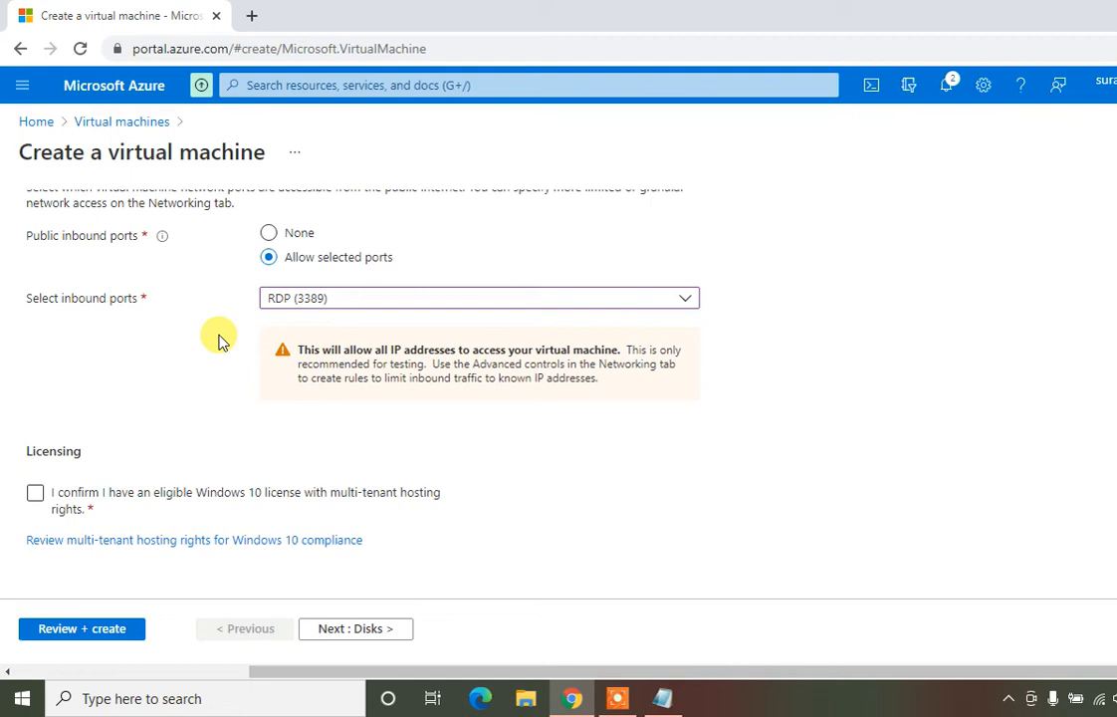
click(86, 630)
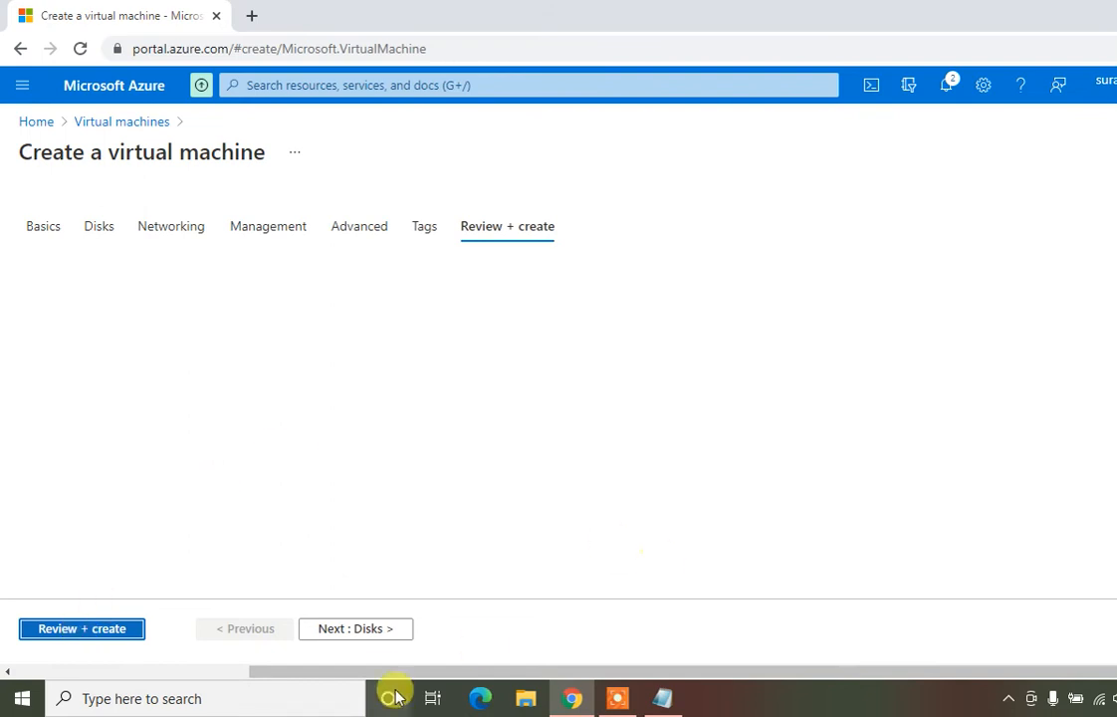
Back on Basics, tick the Windows 10 multi-tenant hosting license confirmation
drag(304, 675, 157, 650)
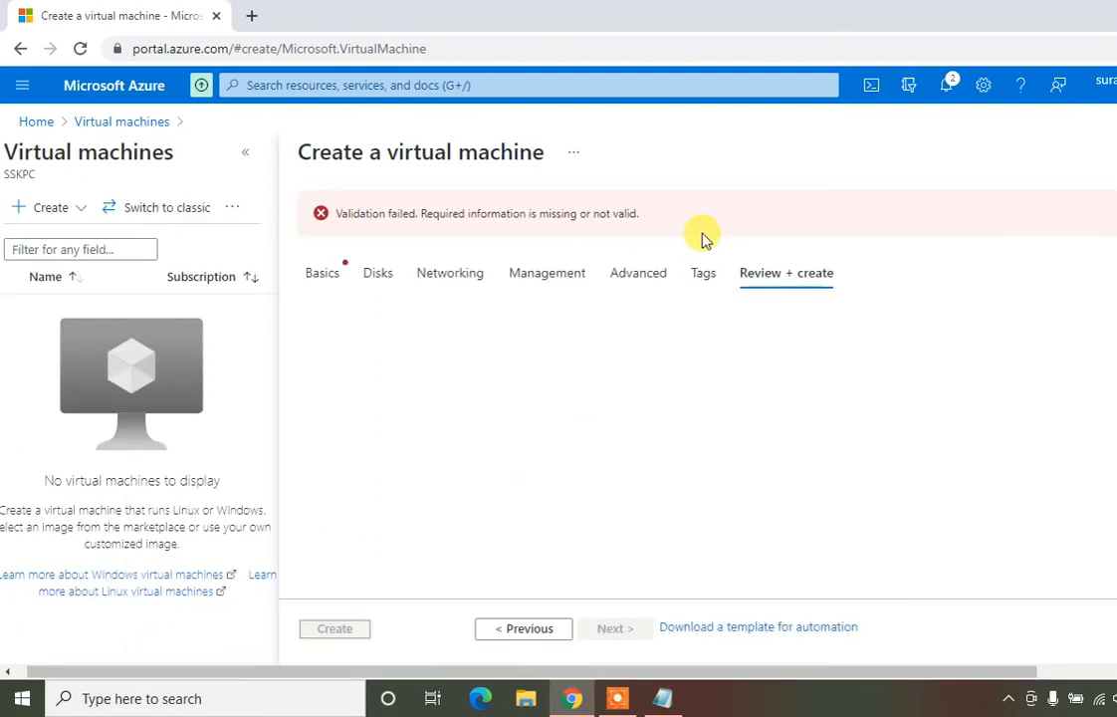
click(337, 276)
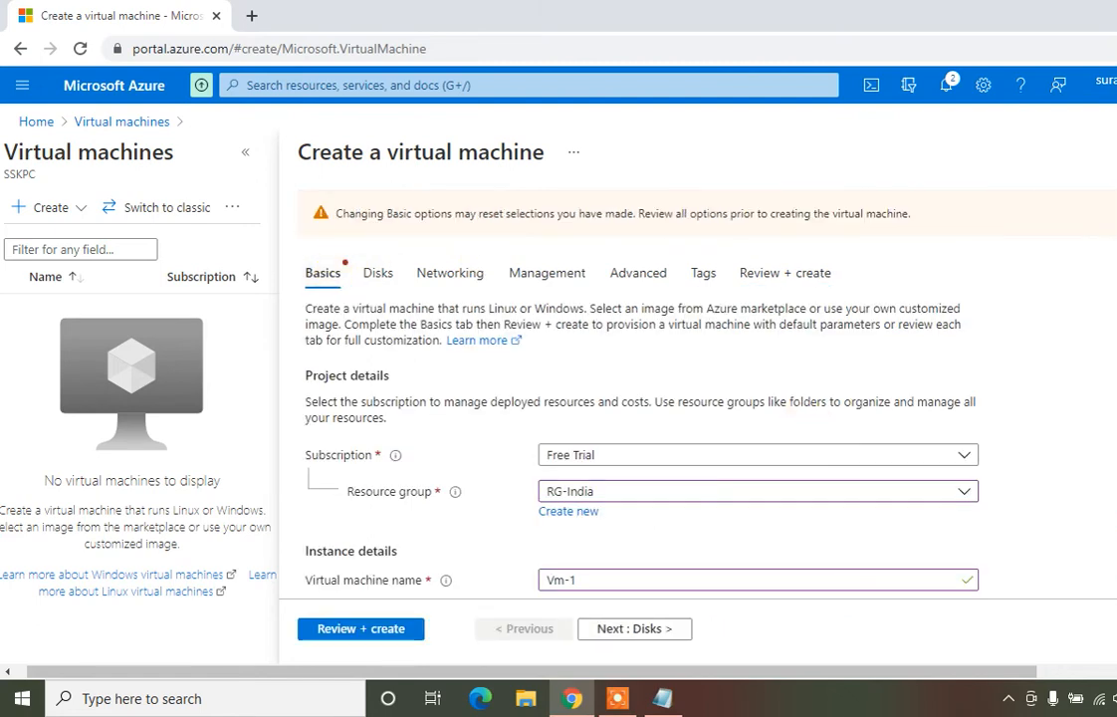
scroll(638, 418, down, 3)
scroll(637, 418, down, 4)
scroll(638, 418, down, 2)
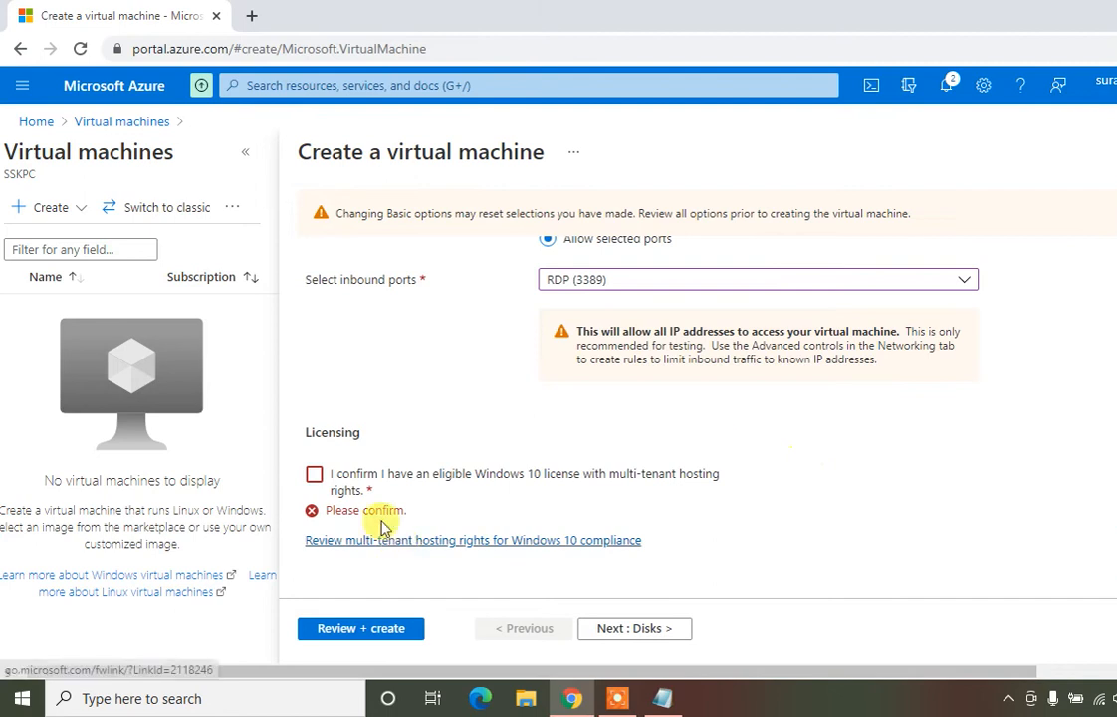
click(313, 474)
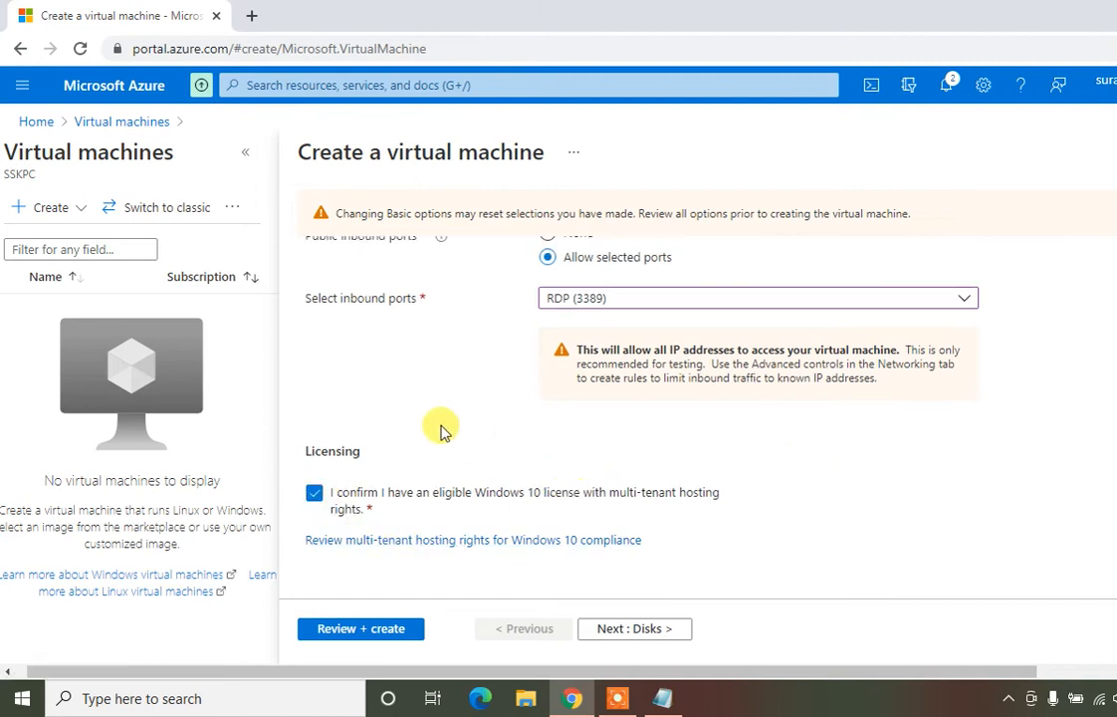
scroll(916, 430, up, 10)
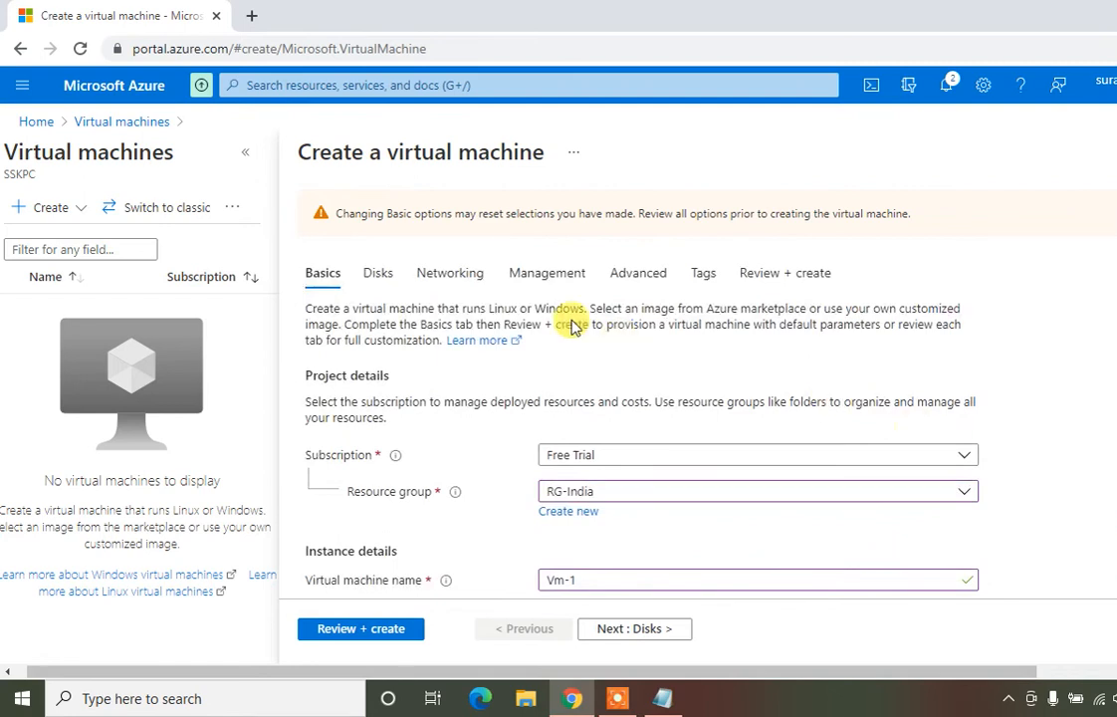
Check the Vnet-India / Subnet-India networking settings and run Review + create validation
click(462, 279)
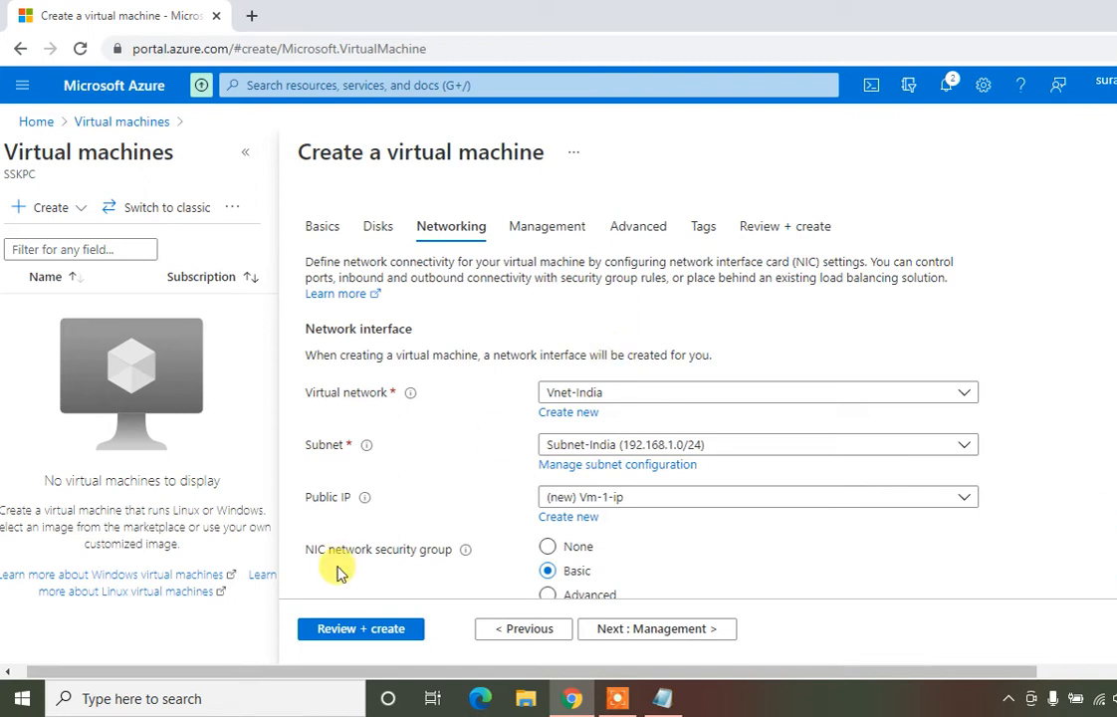
click(351, 636)
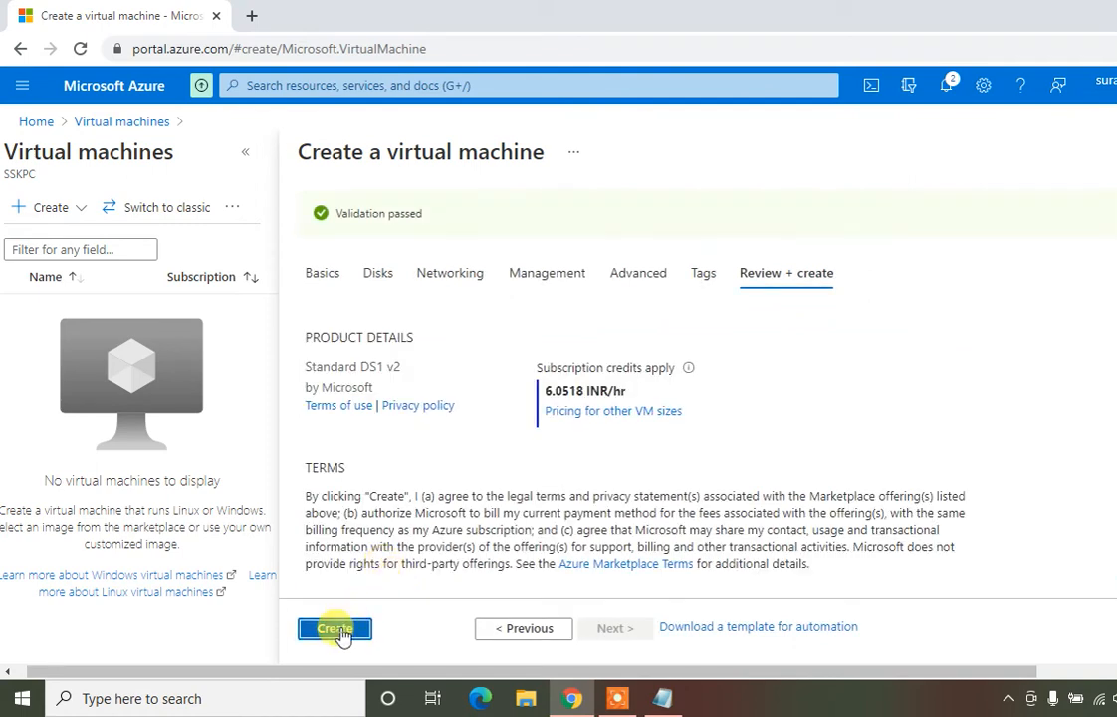
Submit Vm-1 with Create to start its deployment to RG-India
click(334, 629)
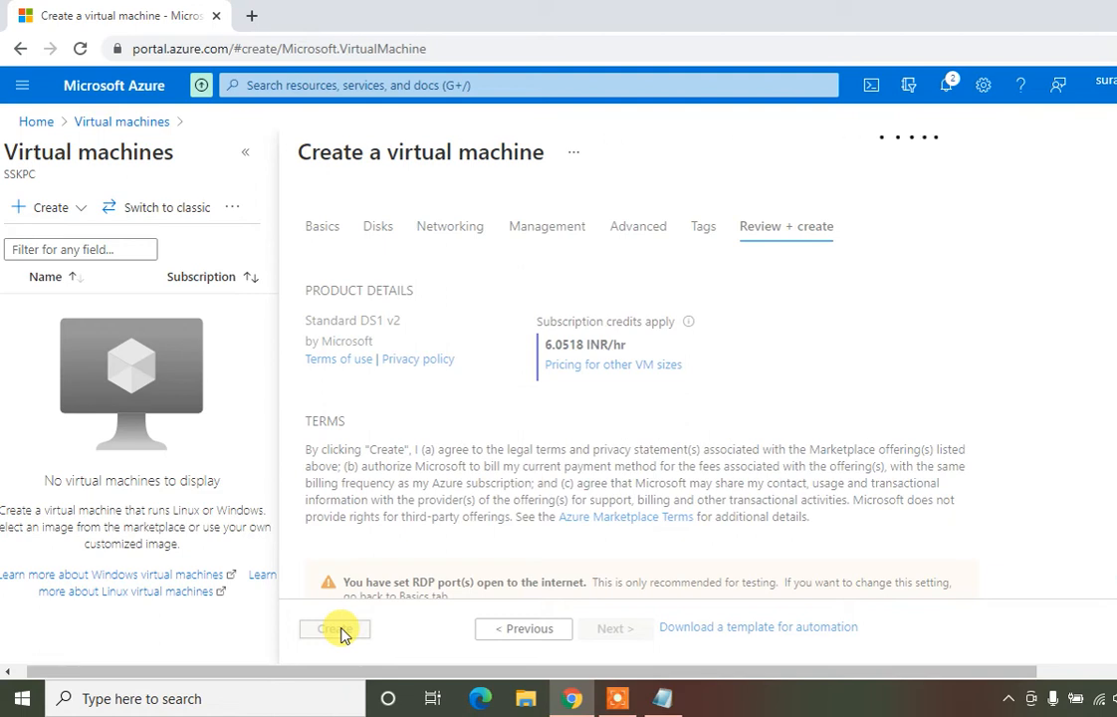
click(334, 629)
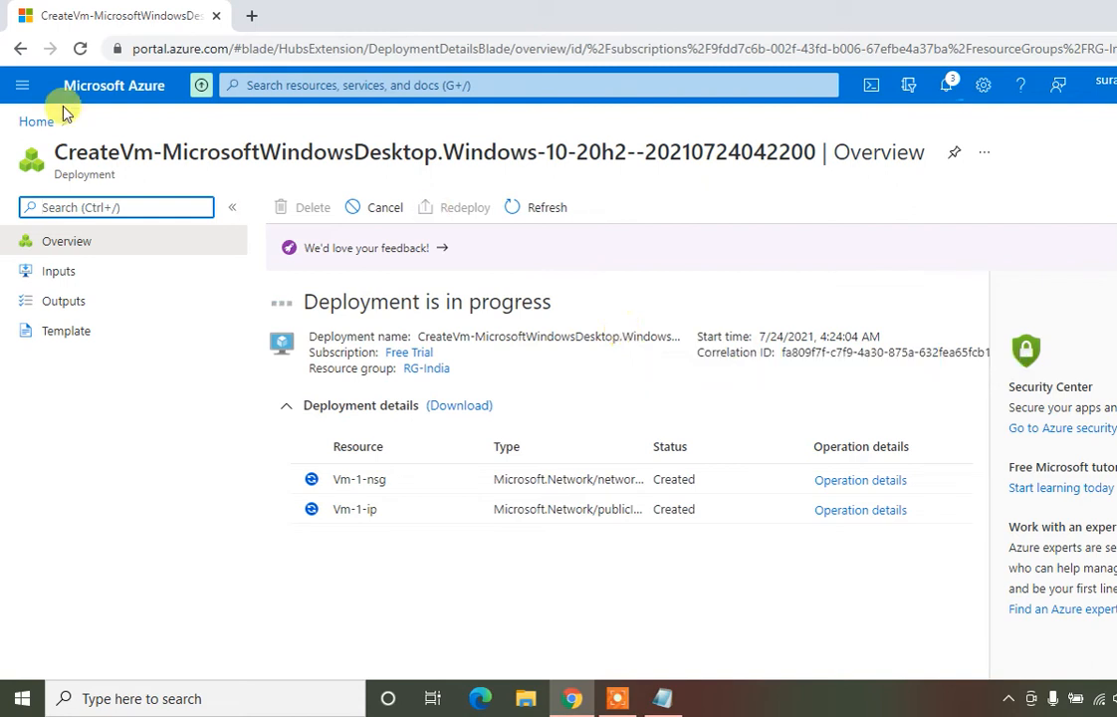
Start a new virtual machine from Home > Virtual machines > Create
click(37, 124)
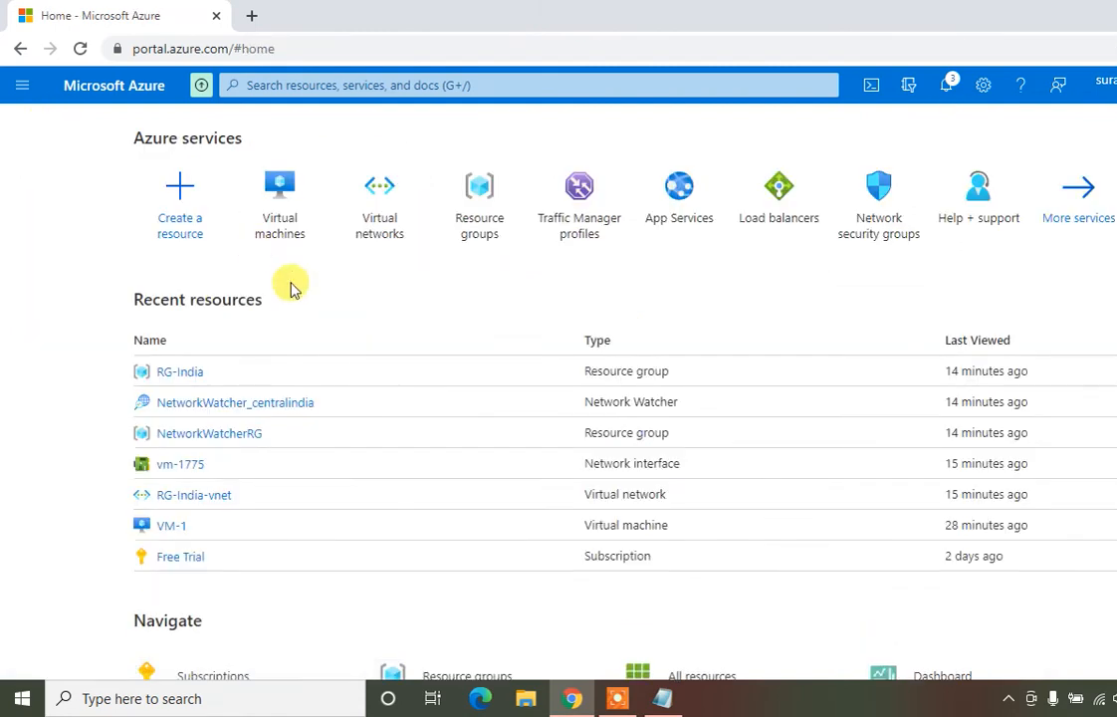
click(282, 195)
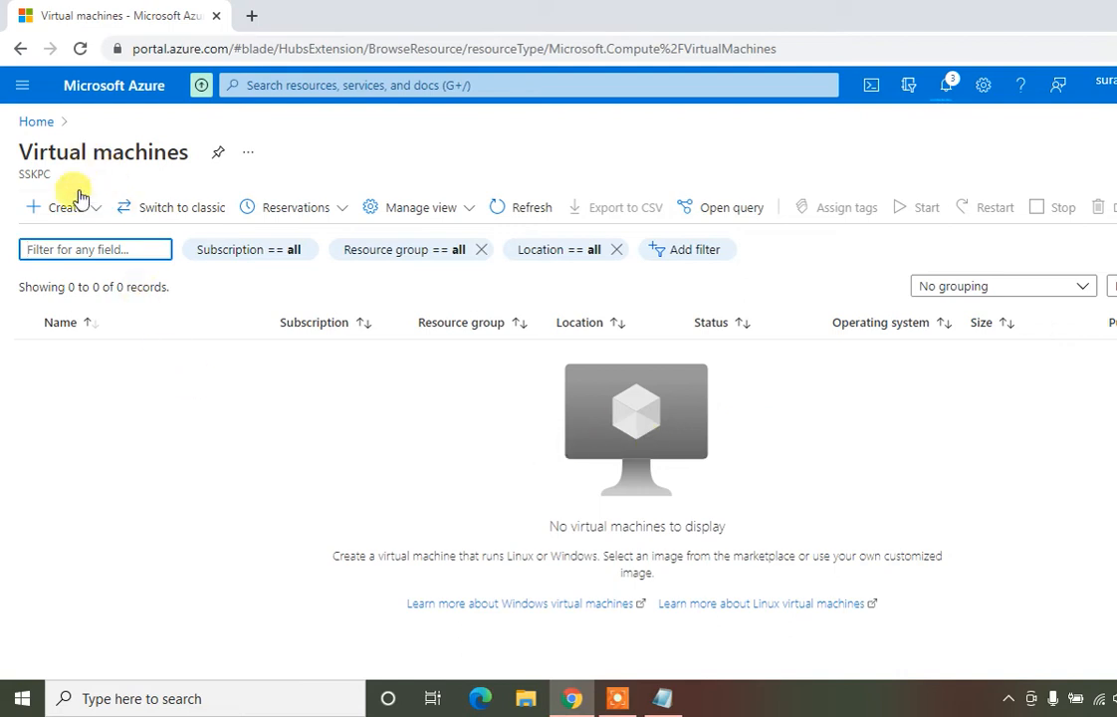
click(76, 218)
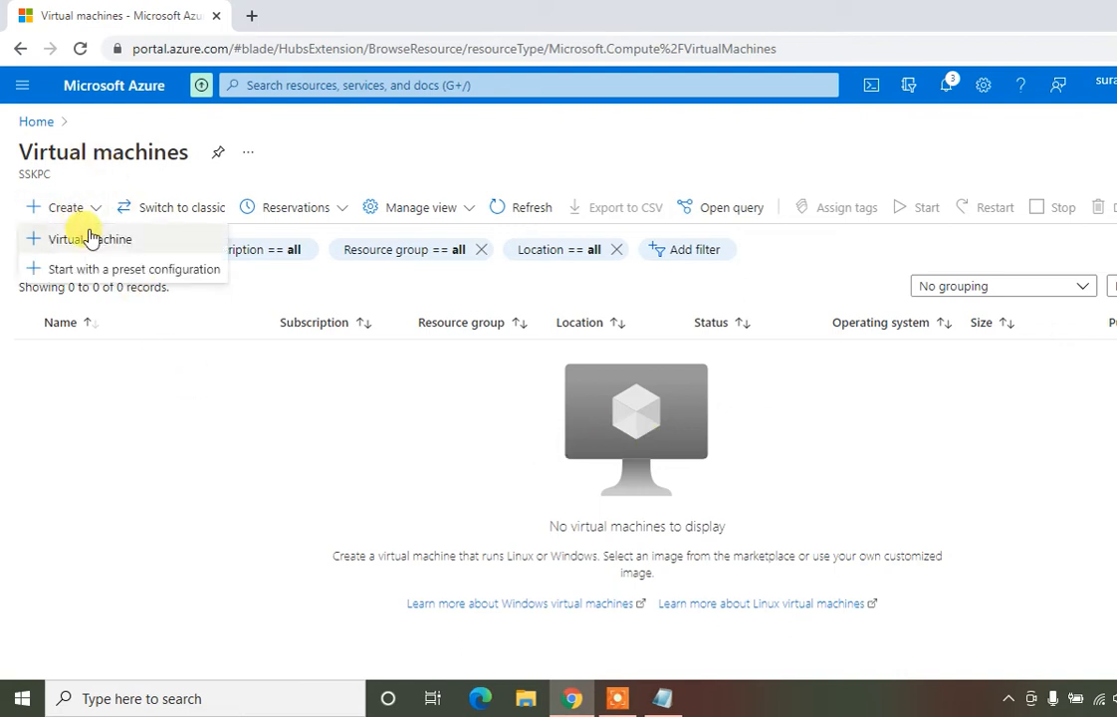
click(88, 234)
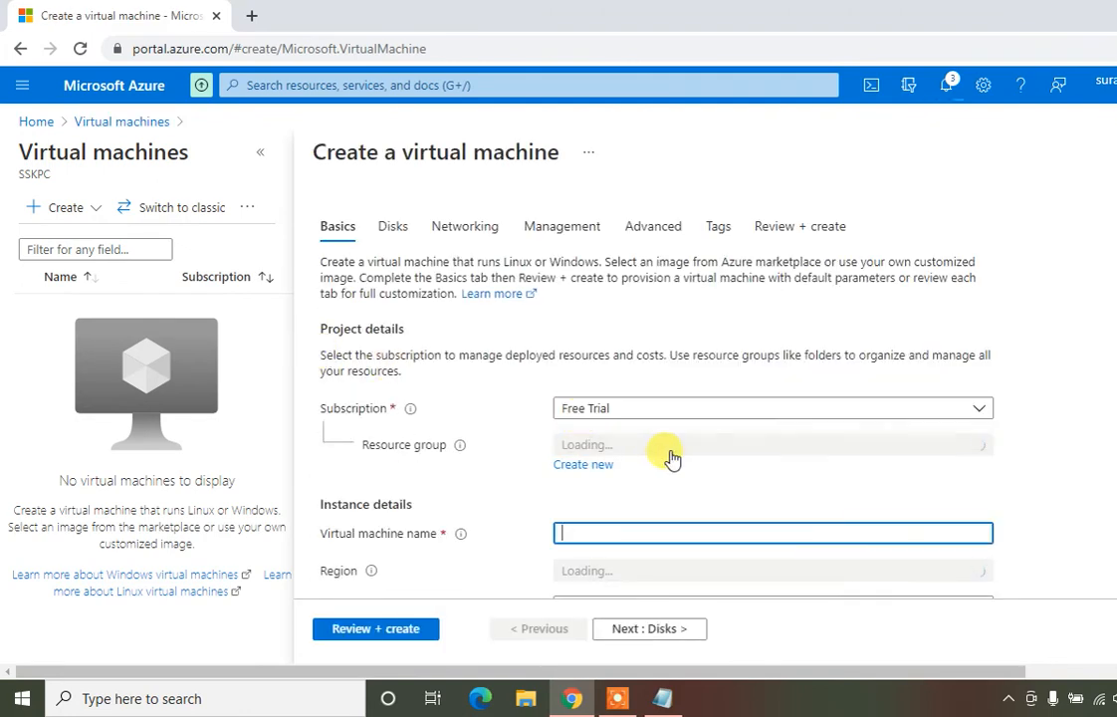
Put VM-2 in RG-India with the Windows Server 2016 Datacenter image
click(636, 450)
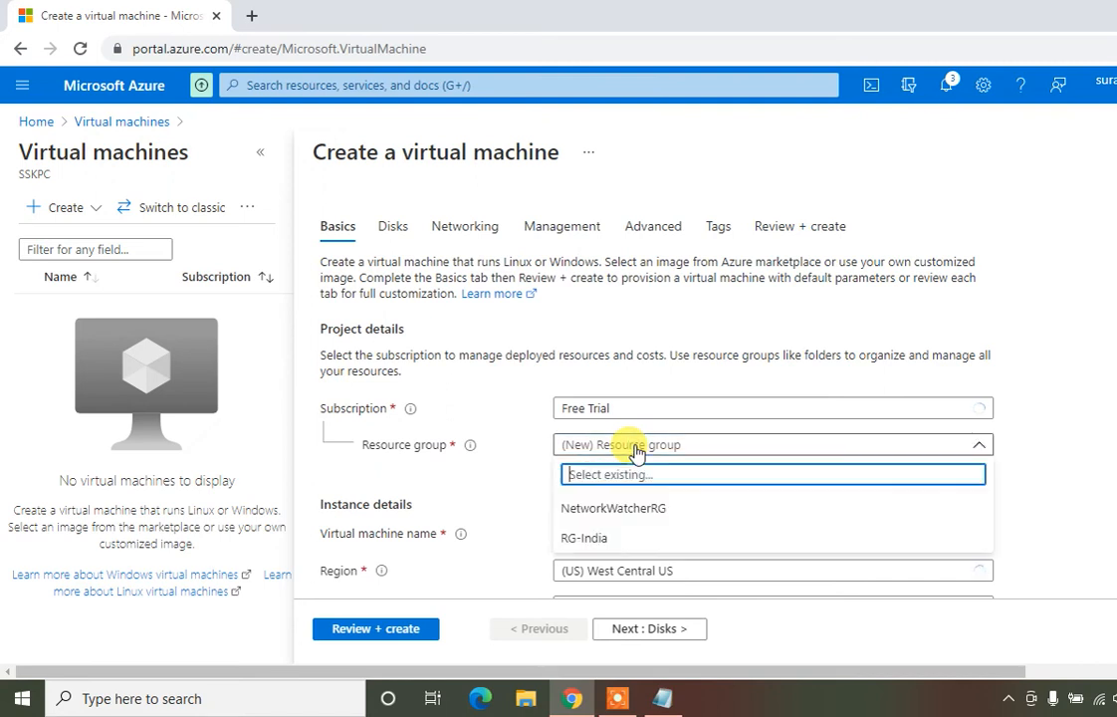
click(611, 538)
click(607, 528)
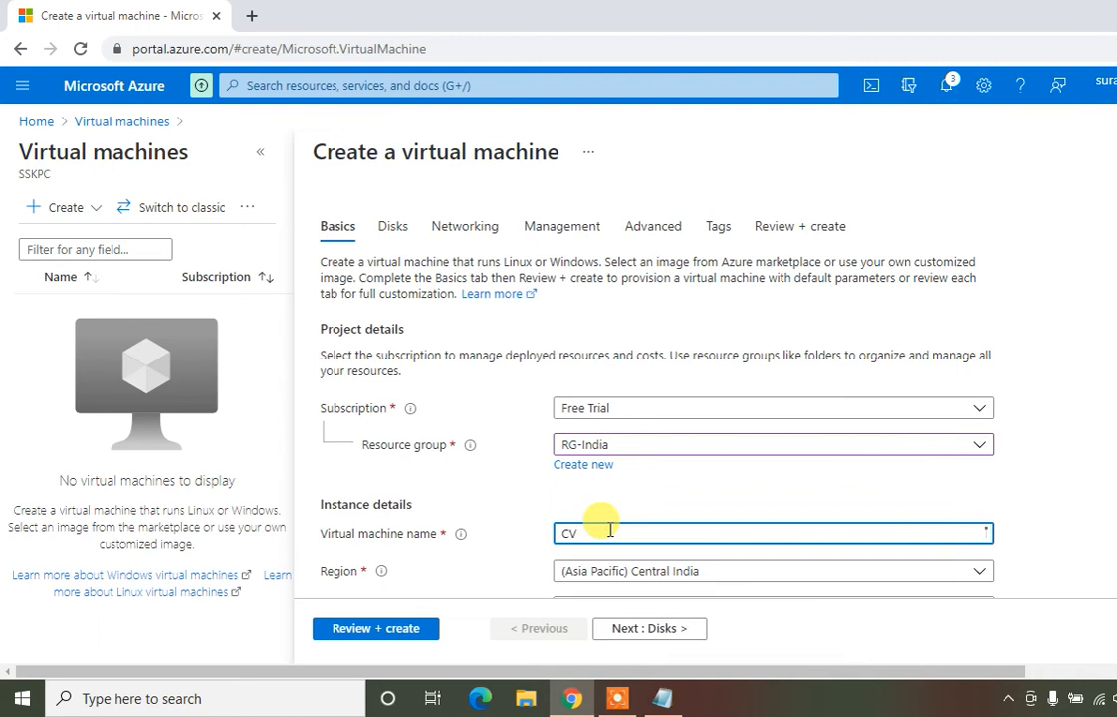
text(VM-2)
click(866, 484)
scroll(869, 485, down, 3)
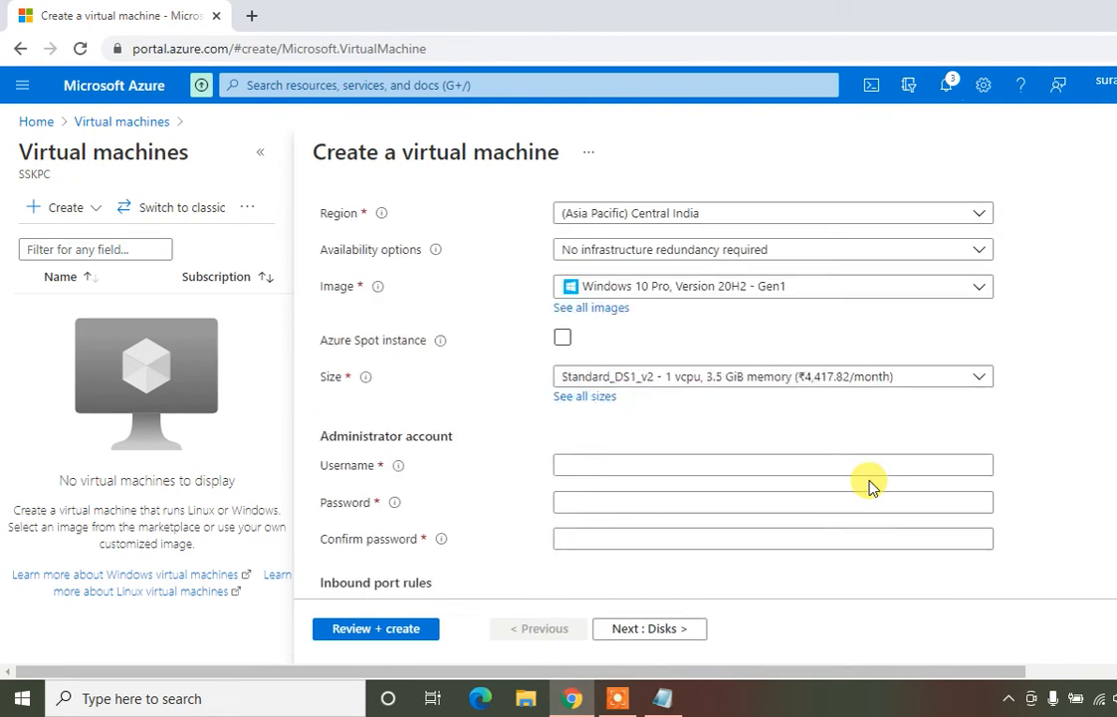
click(708, 291)
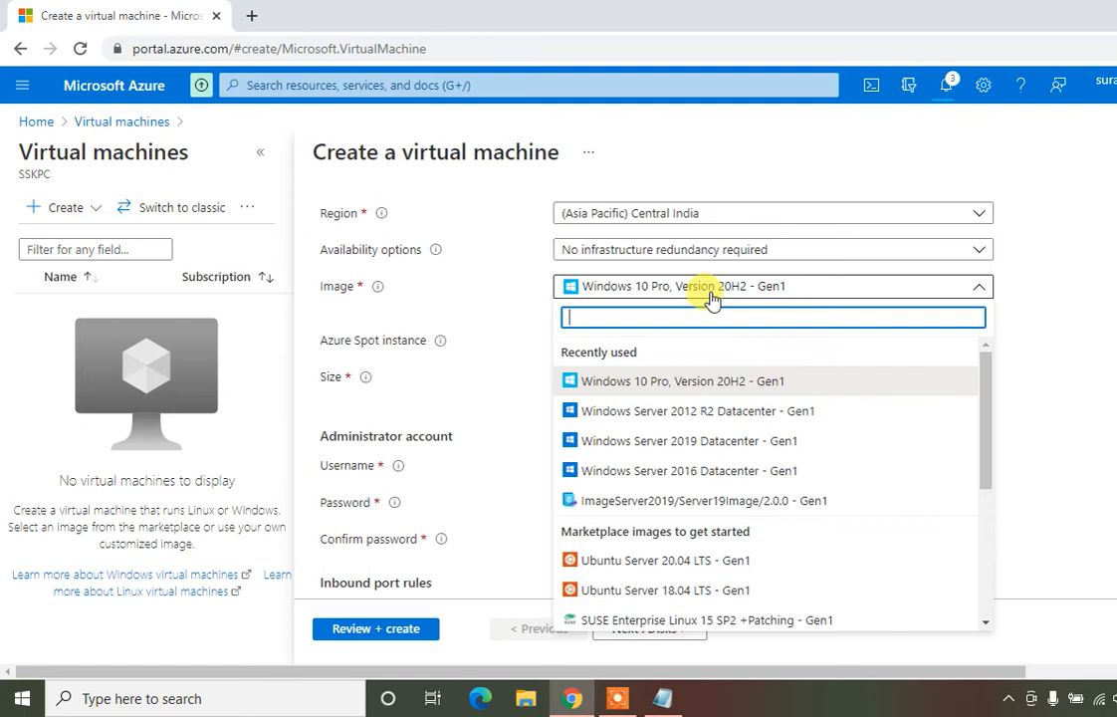
click(711, 472)
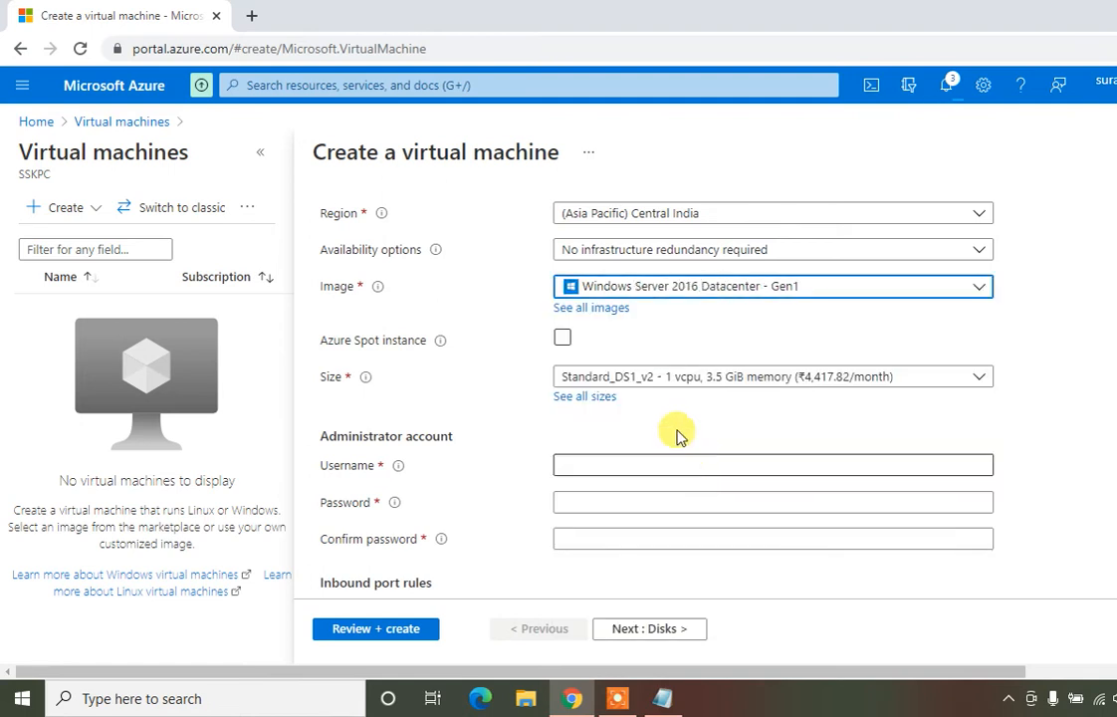
Enter the administrator username, password and password confirmation for VM-2
click(624, 465)
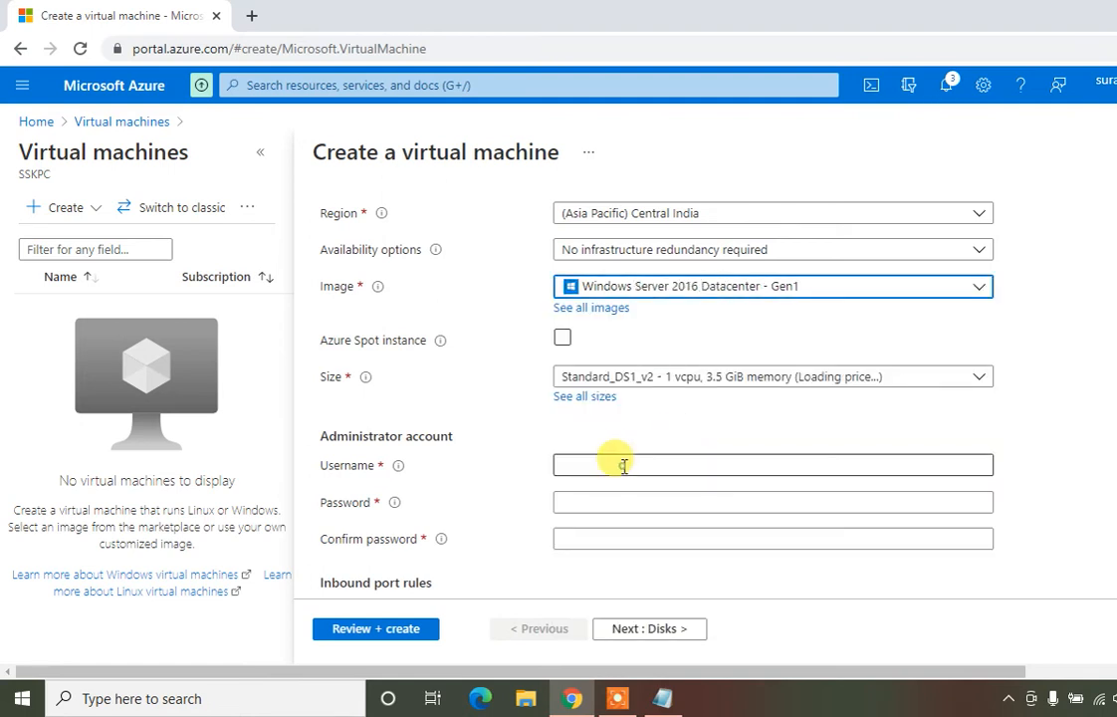
text(Admion)
key(BackSpace)
key(BackSpace)
text(ni)
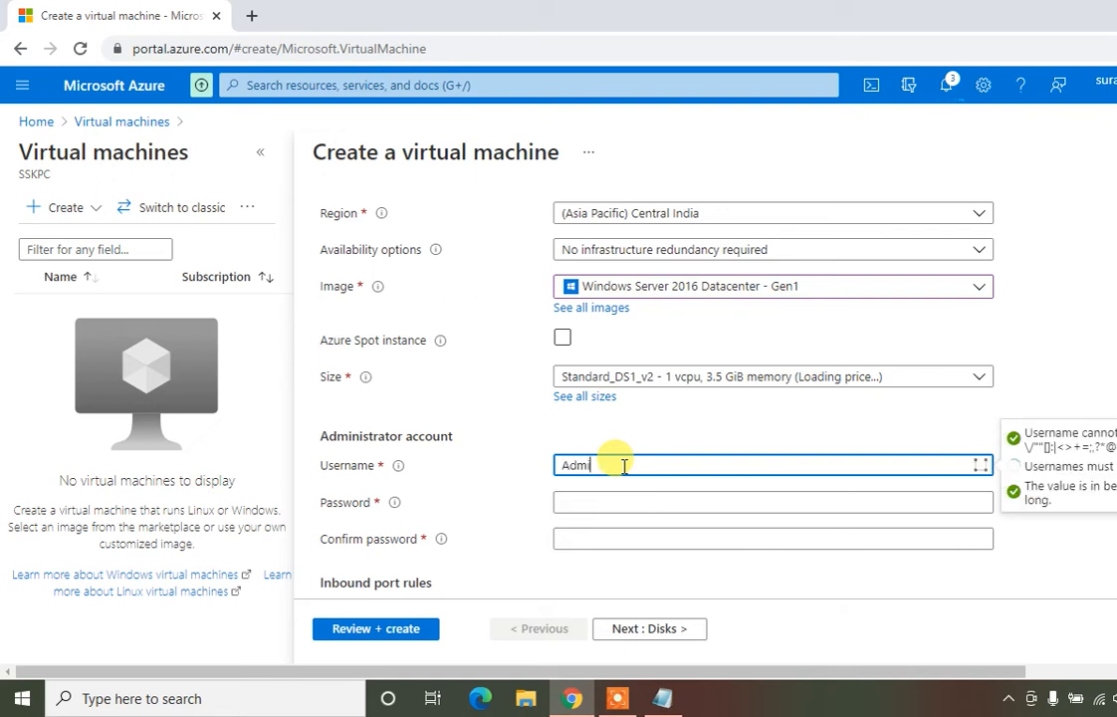
text(strator1)
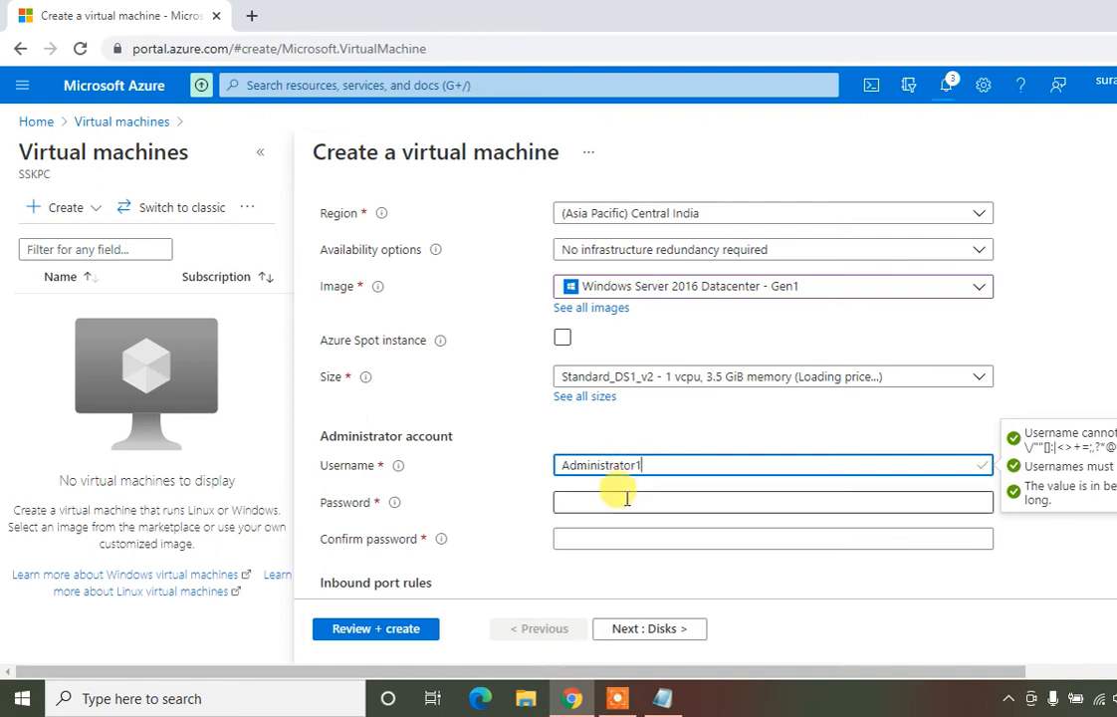
click(624, 500)
text(P••••••)
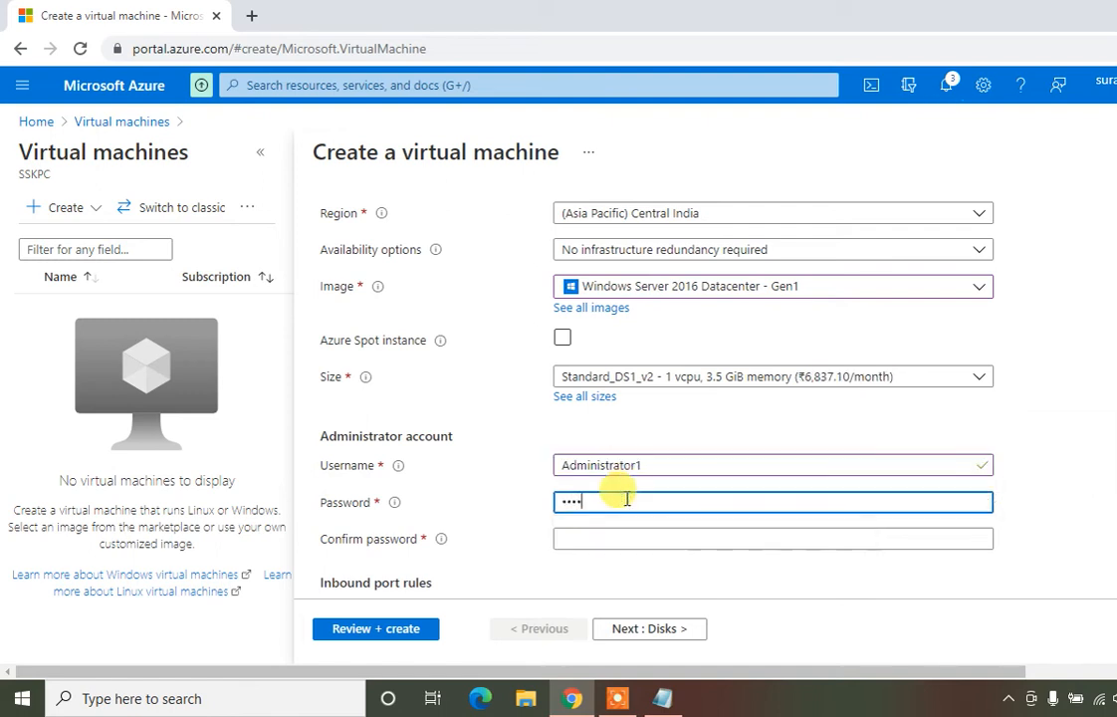
text(••)
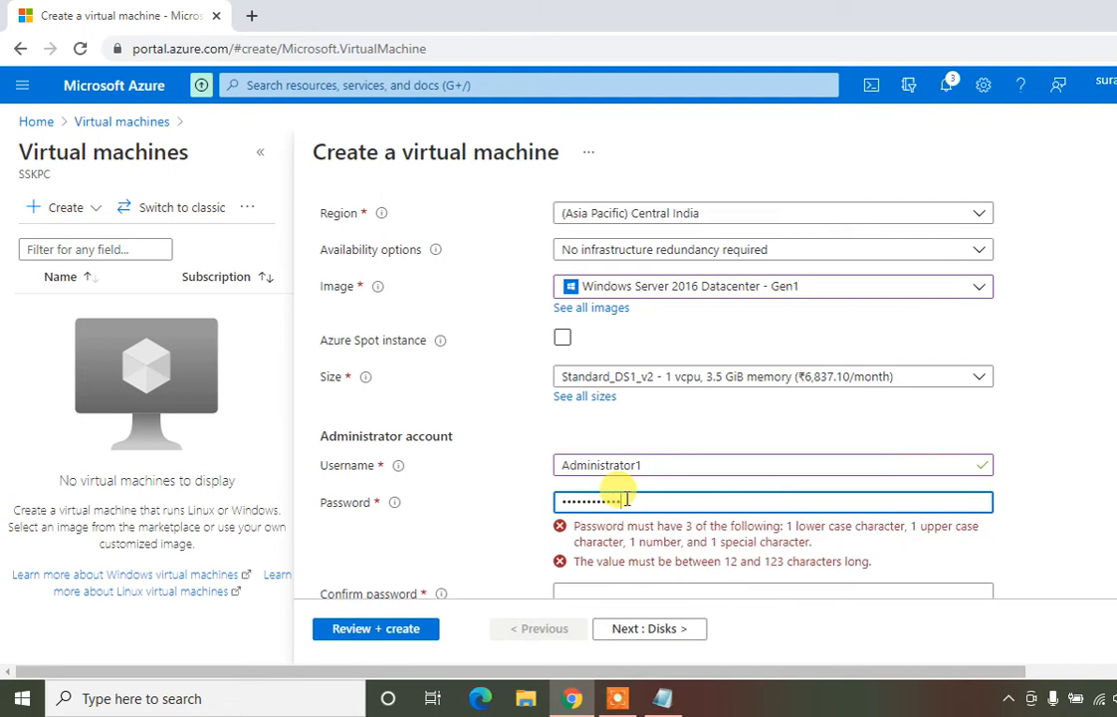
text(•)
click(597, 538)
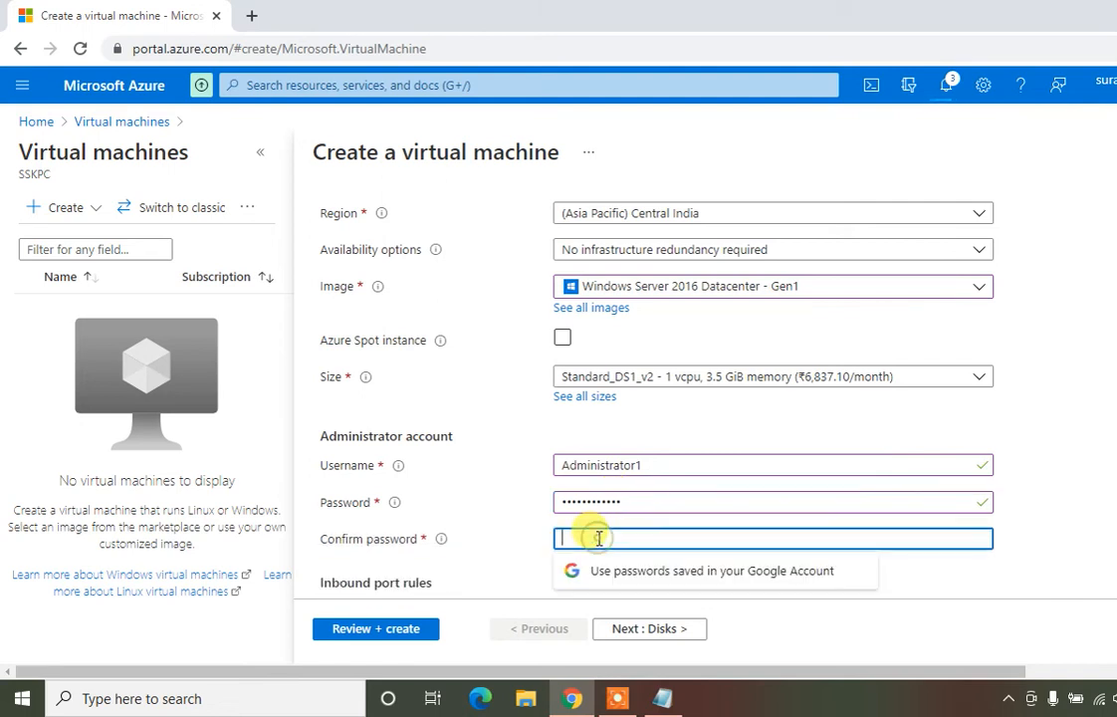
text(••••••)
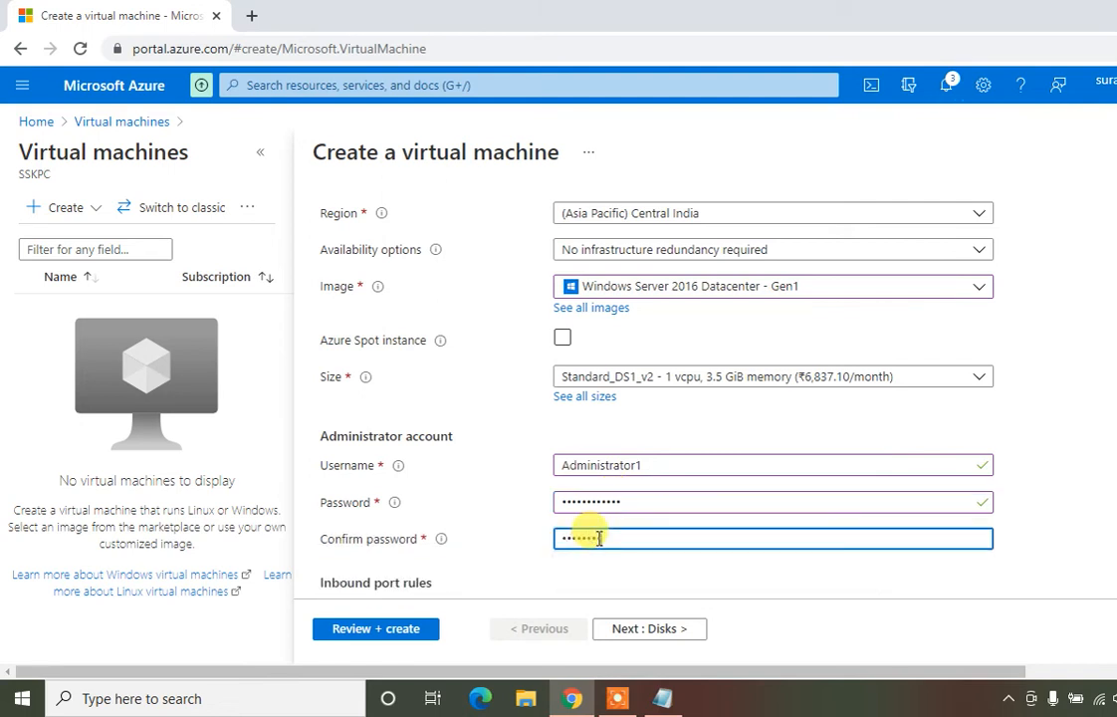
text(••••)
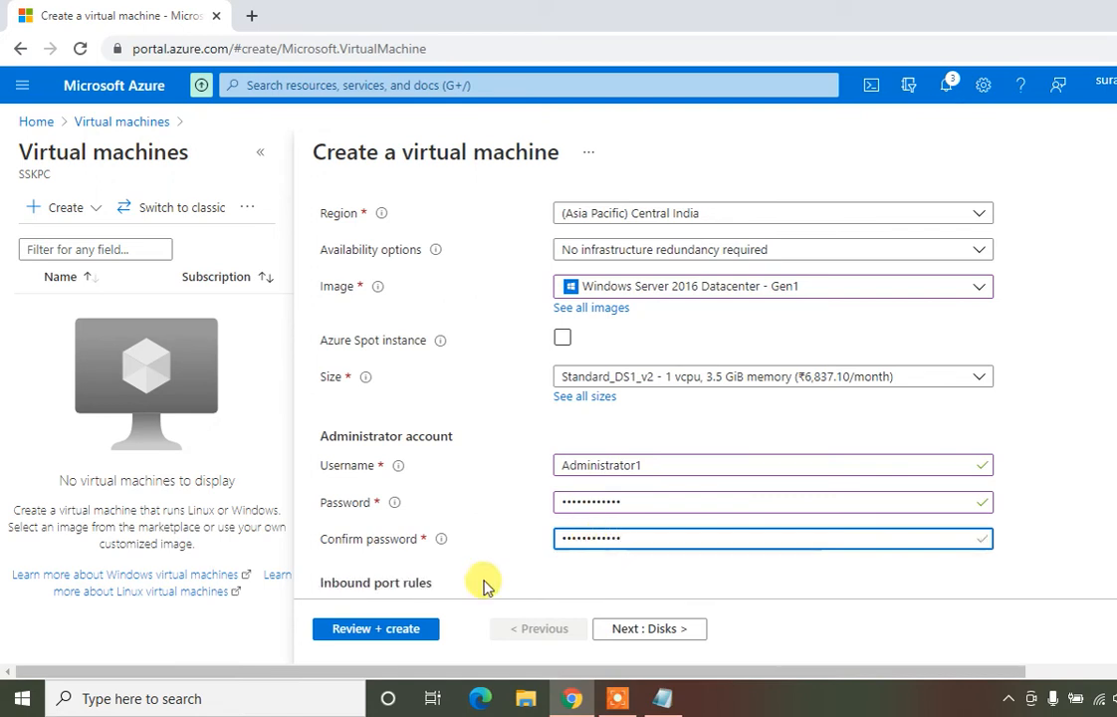
Finish the administrator entries and keep RDP (3389) as the only inbound port
click(1026, 499)
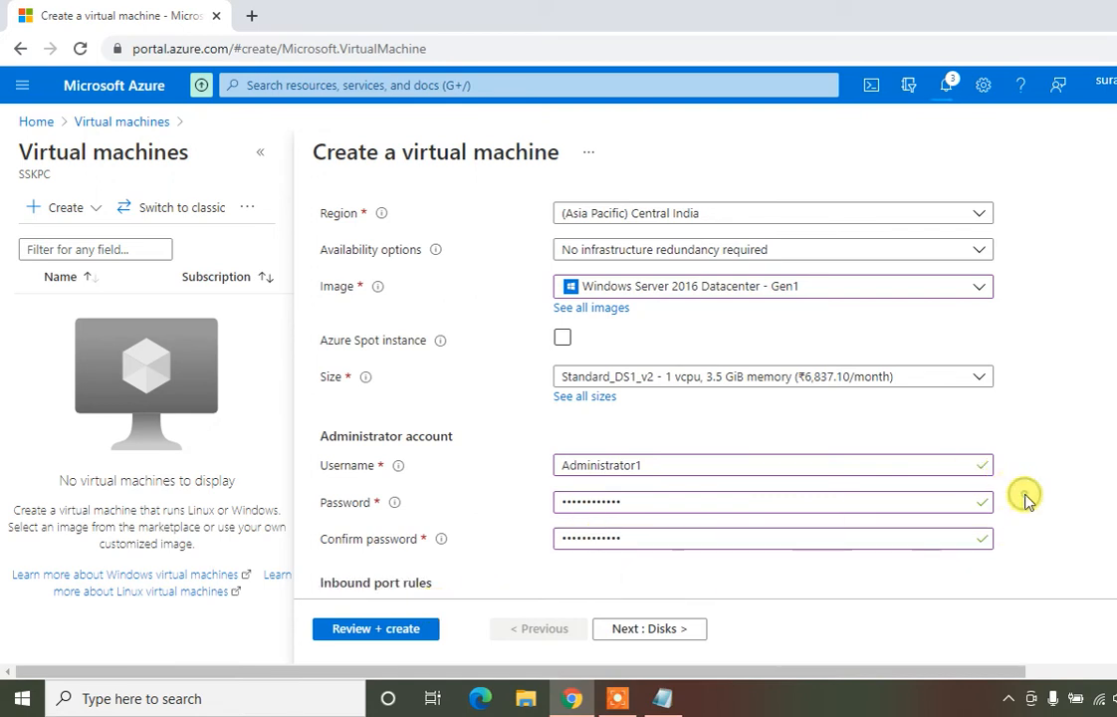
scroll(1026, 499, down, 3)
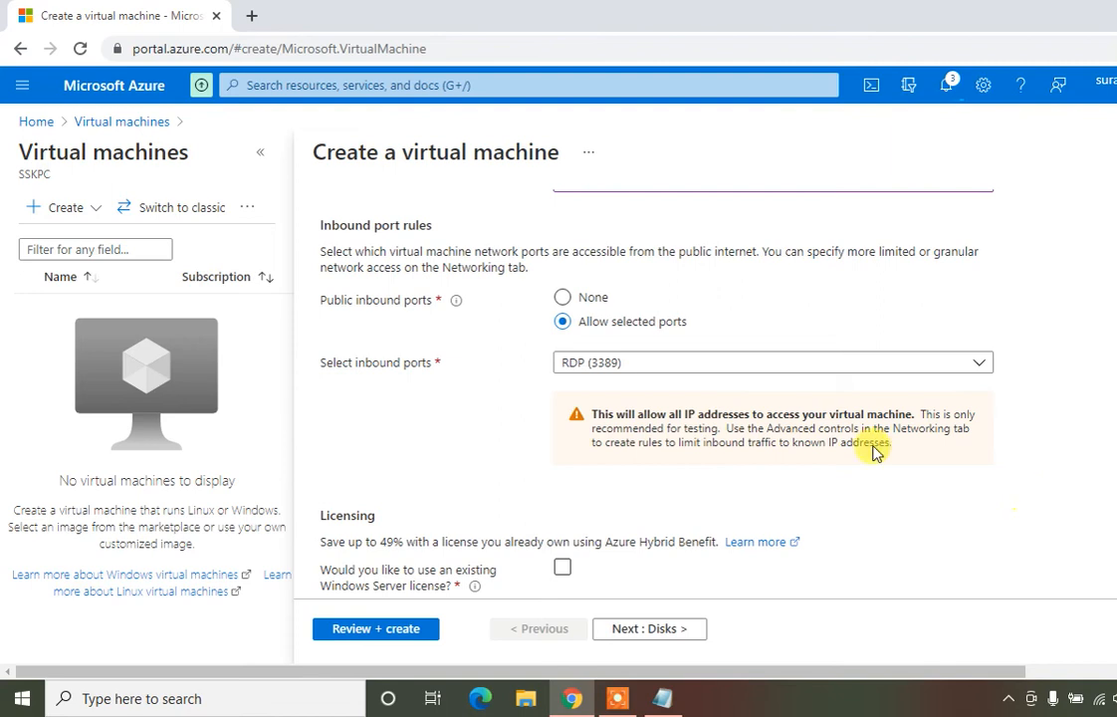
click(575, 371)
click(575, 369)
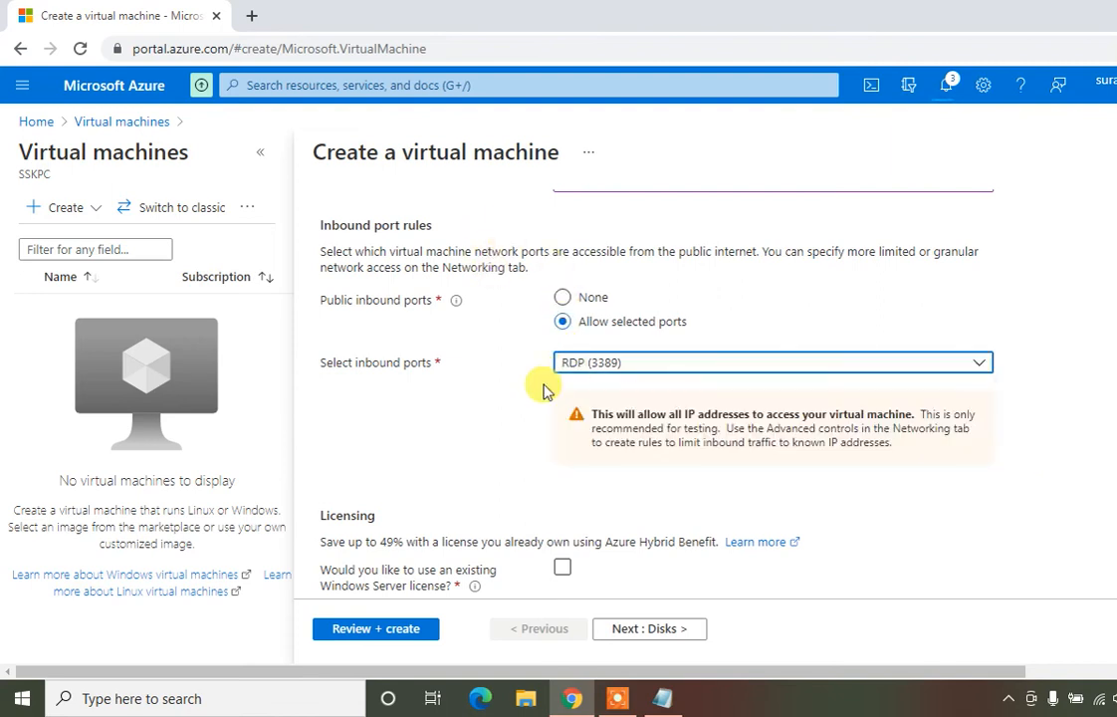
scroll(468, 453, down, 1)
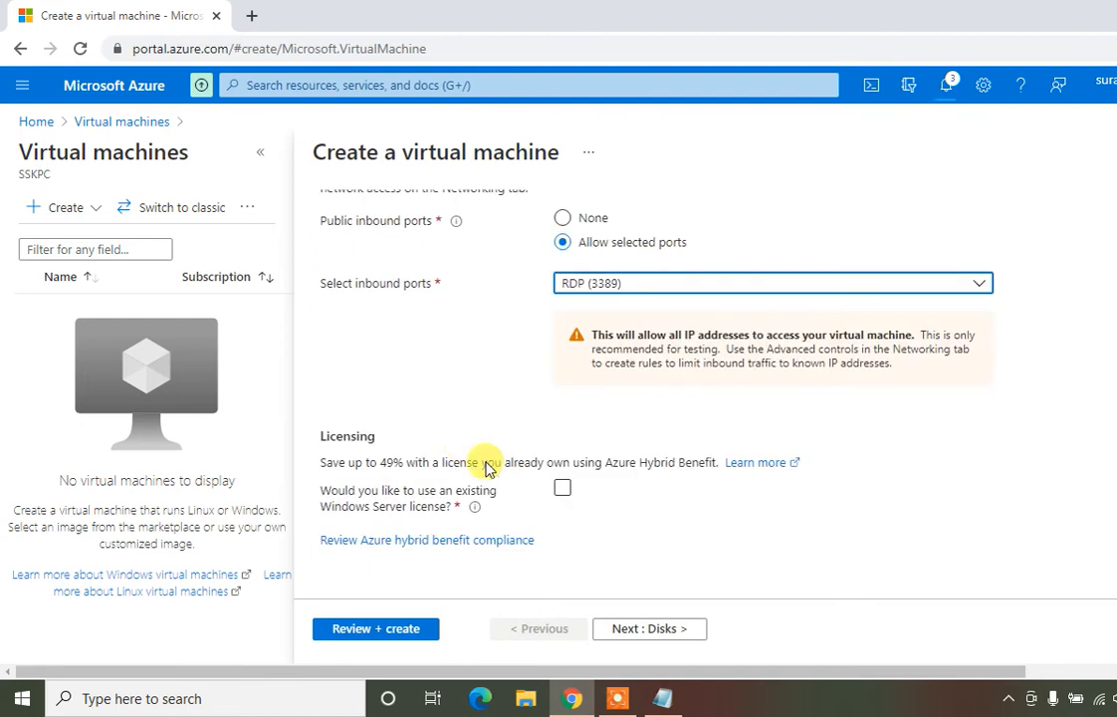
Step through Disks and Networking to Review + create and submit VM-2
click(637, 630)
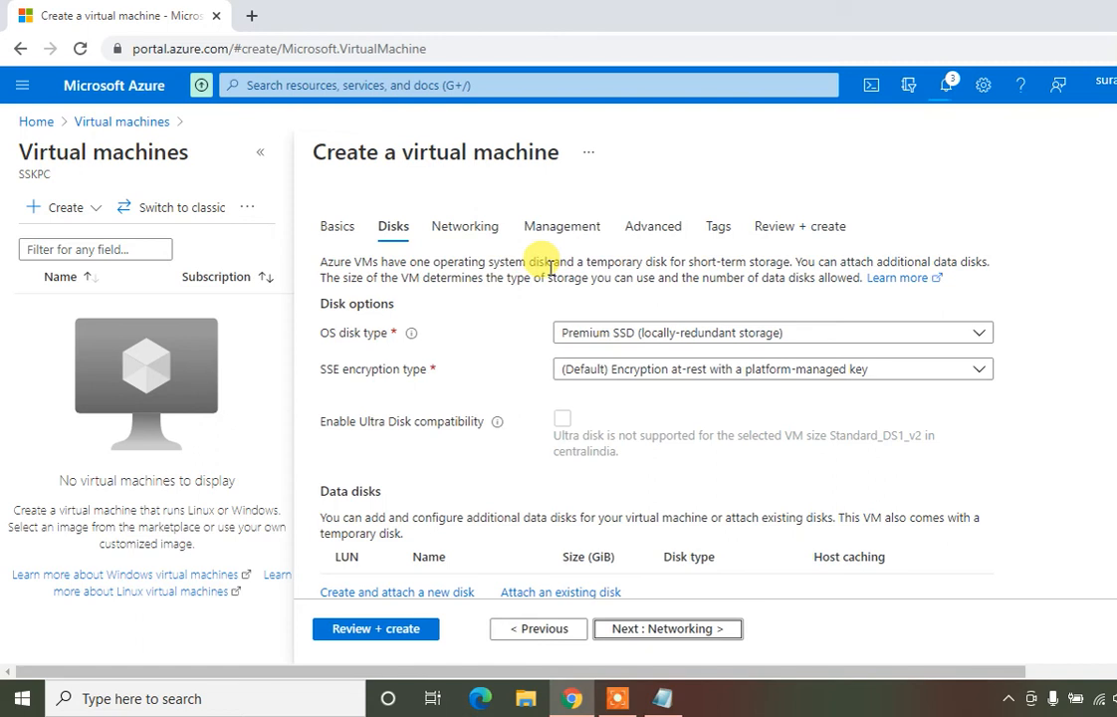
click(469, 227)
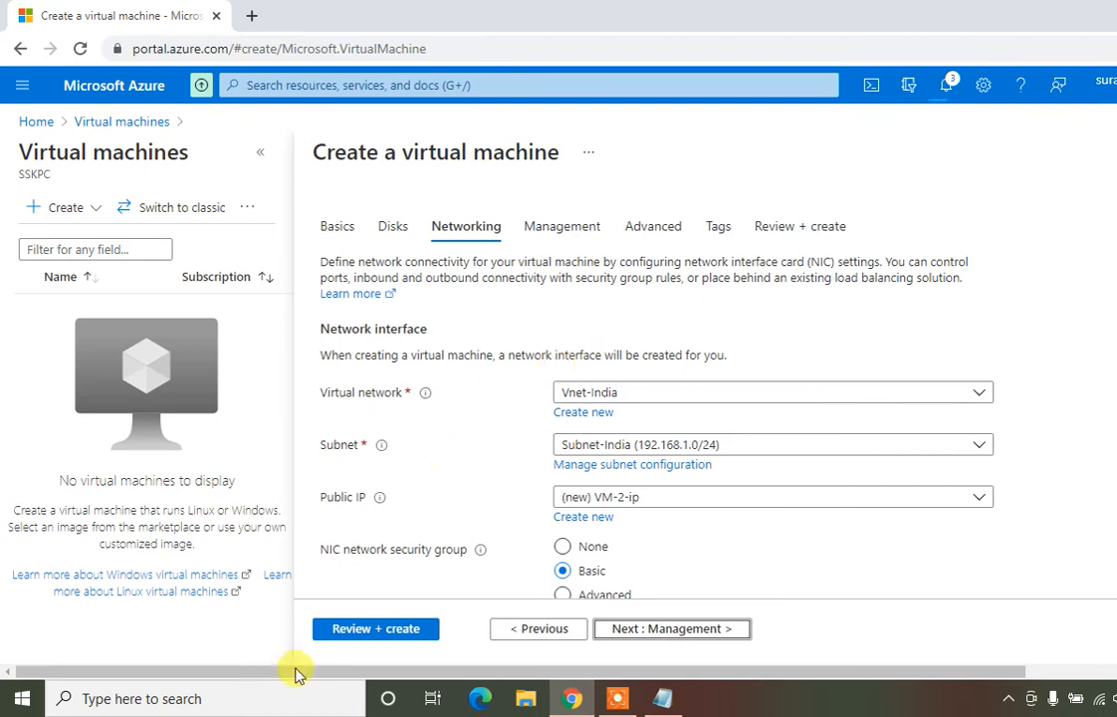
click(375, 629)
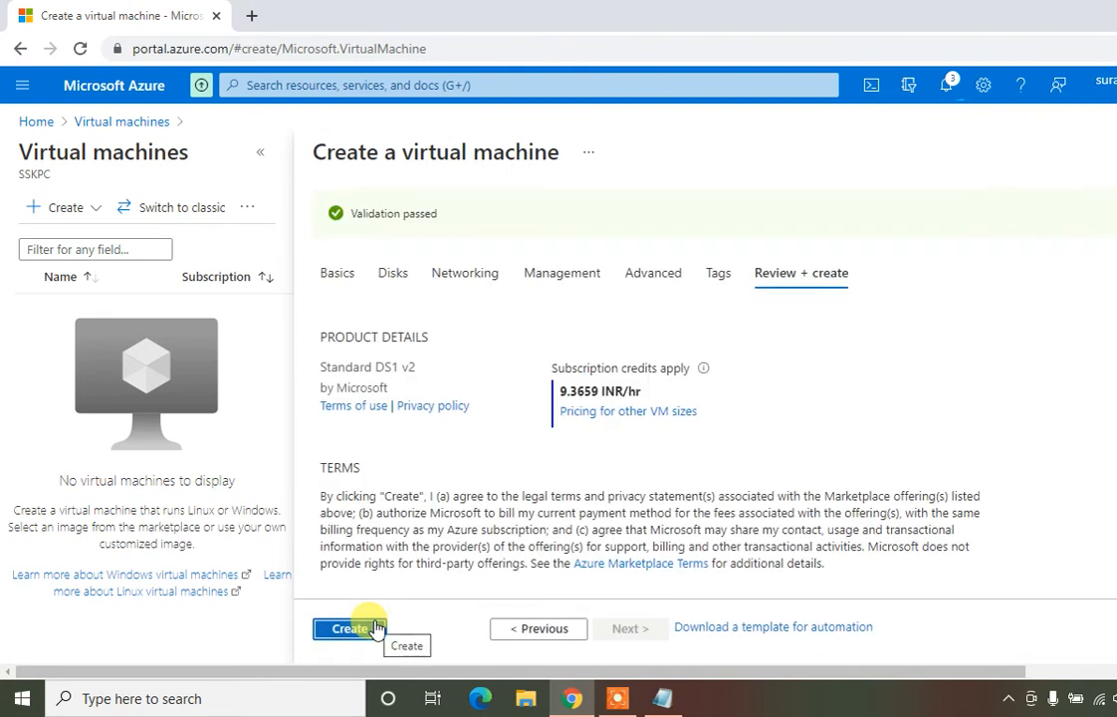
click(350, 628)
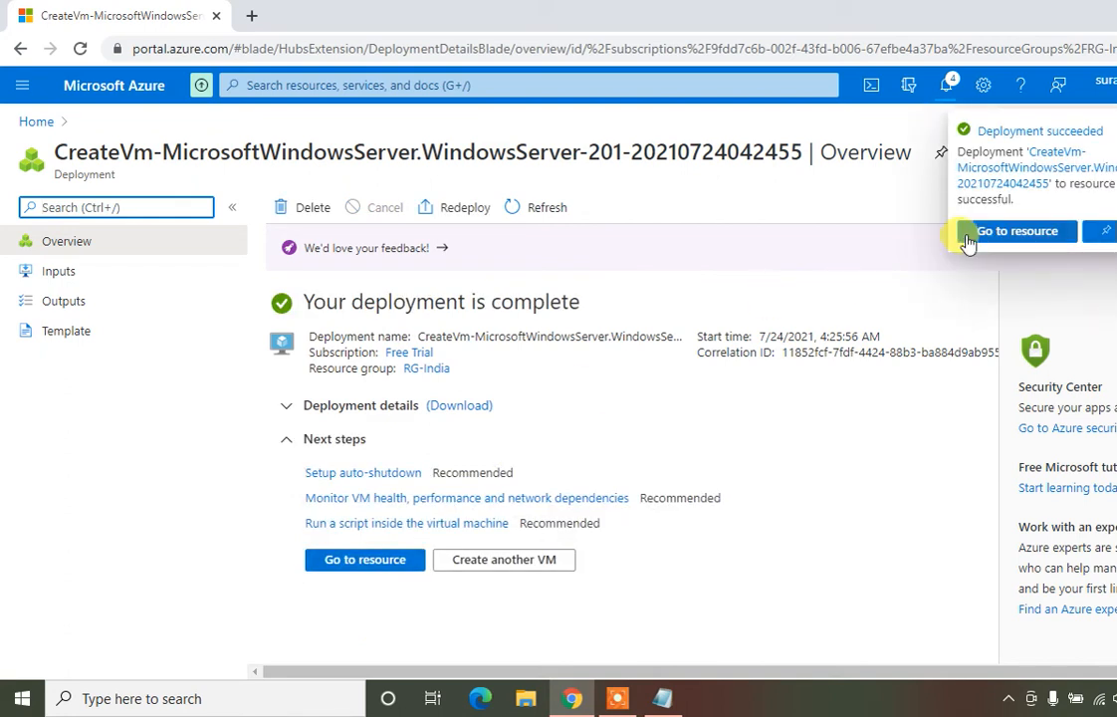
Open the Virtual machines list from Home, showing Vm-1 and VM-2, and select Vm-1
click(22, 121)
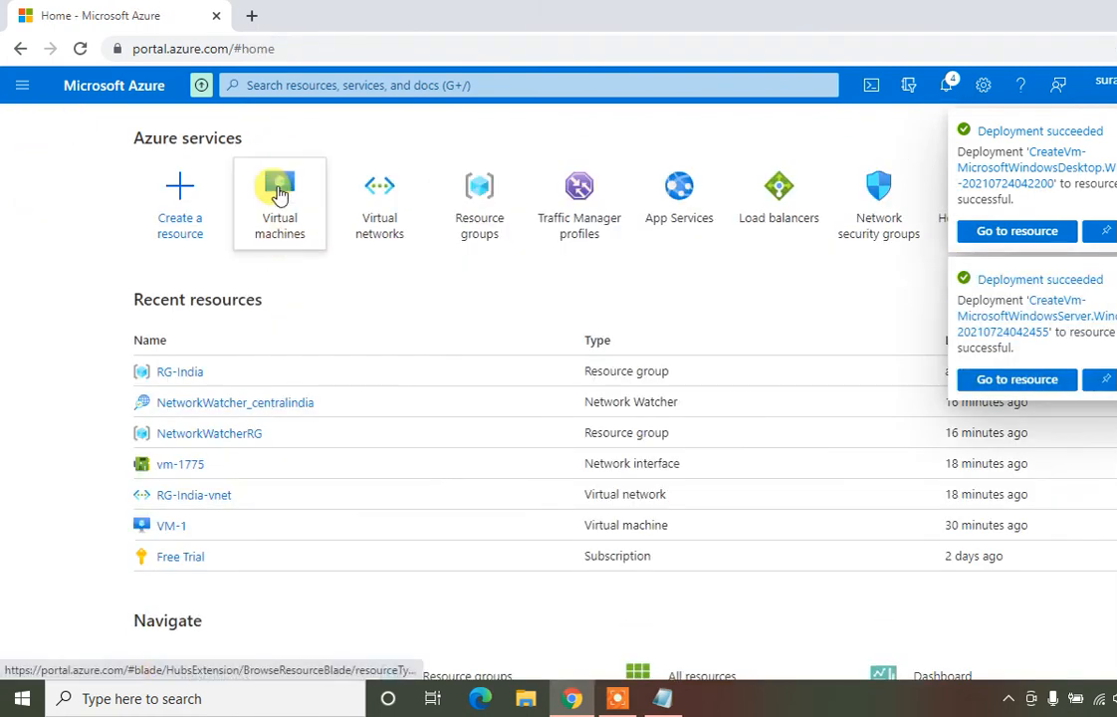
click(279, 191)
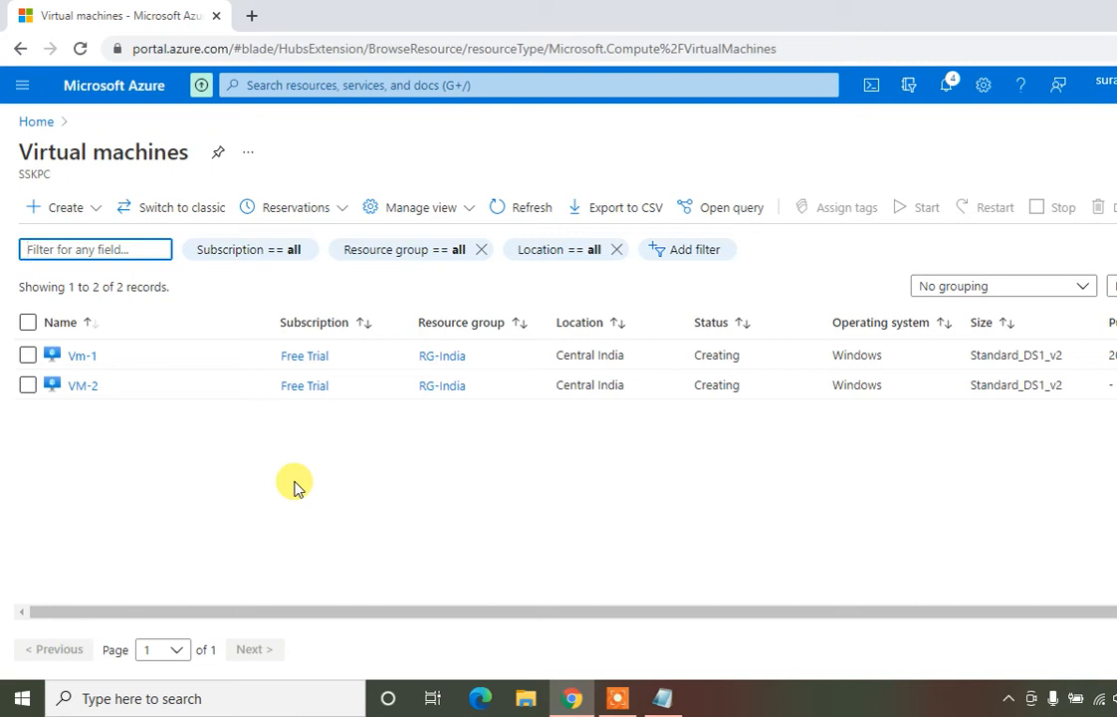
click(78, 360)
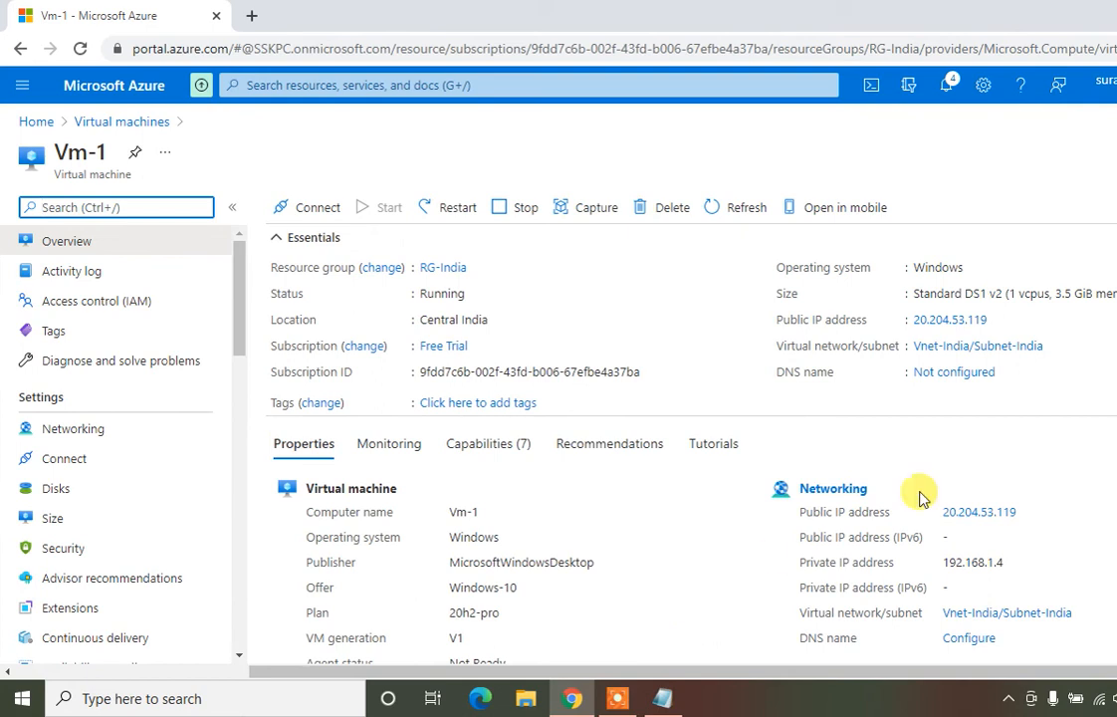
Download Vm-1's RDP file through Connect > RDP and open it
click(676, 280)
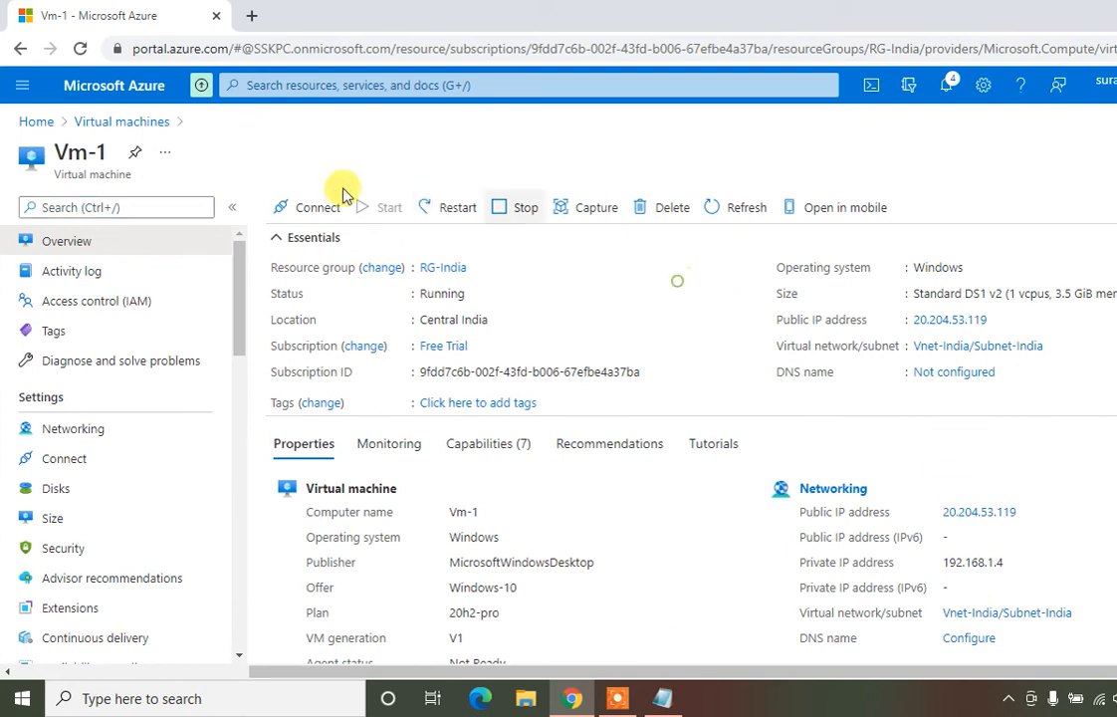
click(320, 209)
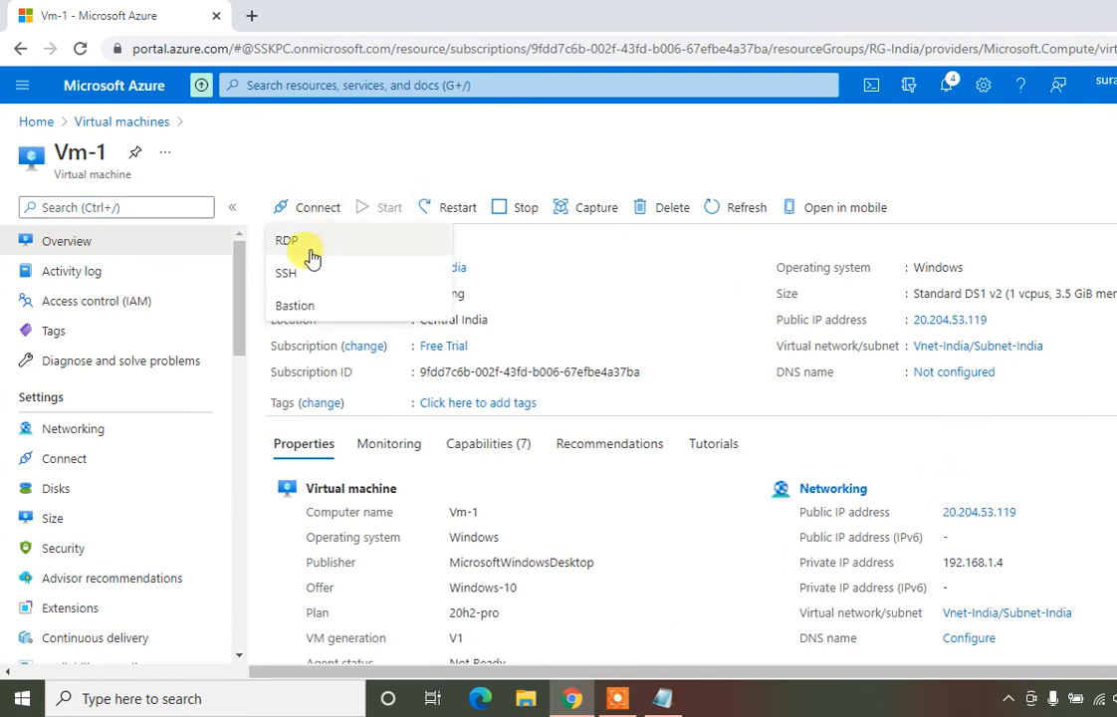
click(309, 250)
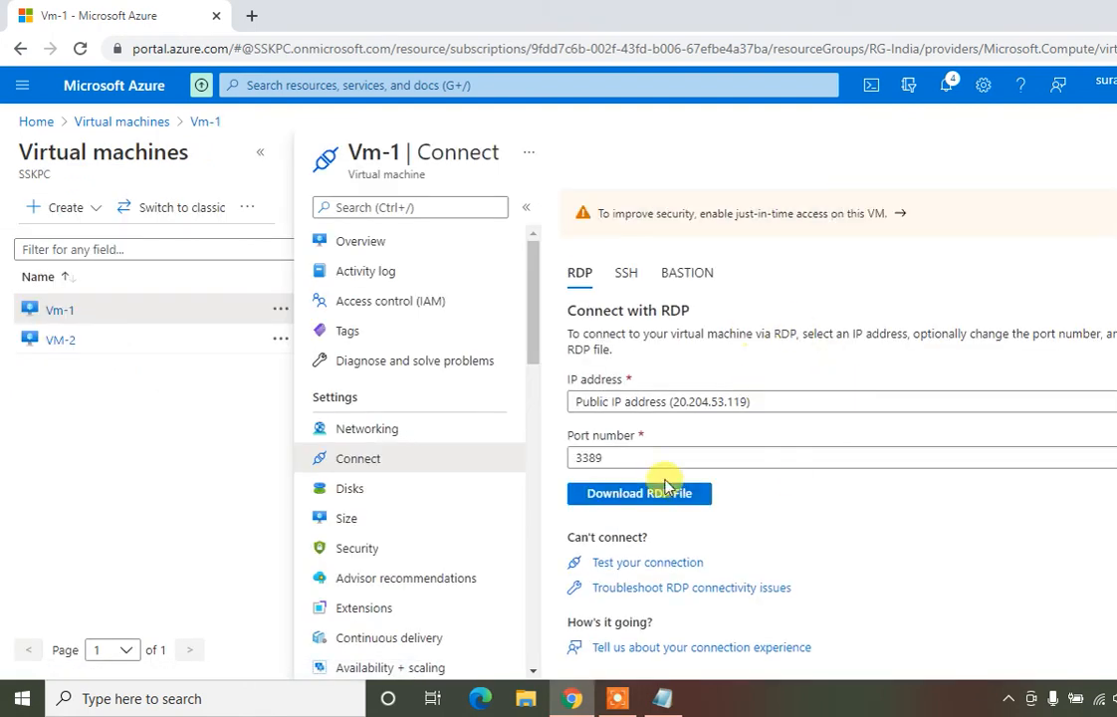
click(665, 488)
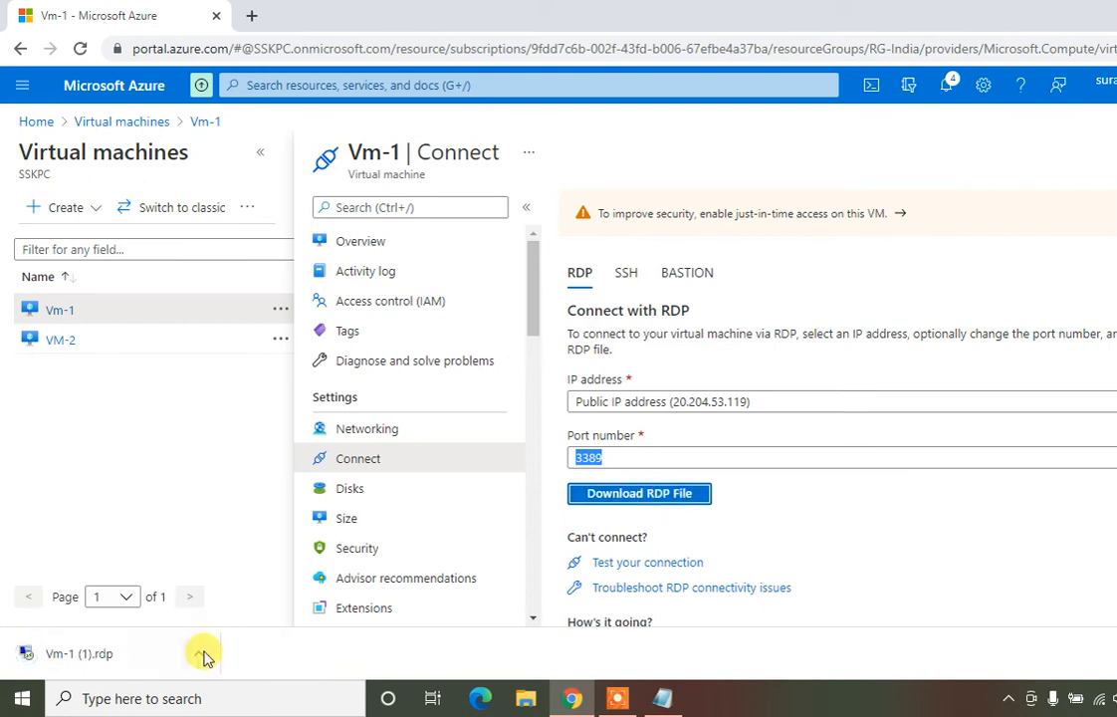
click(122, 660)
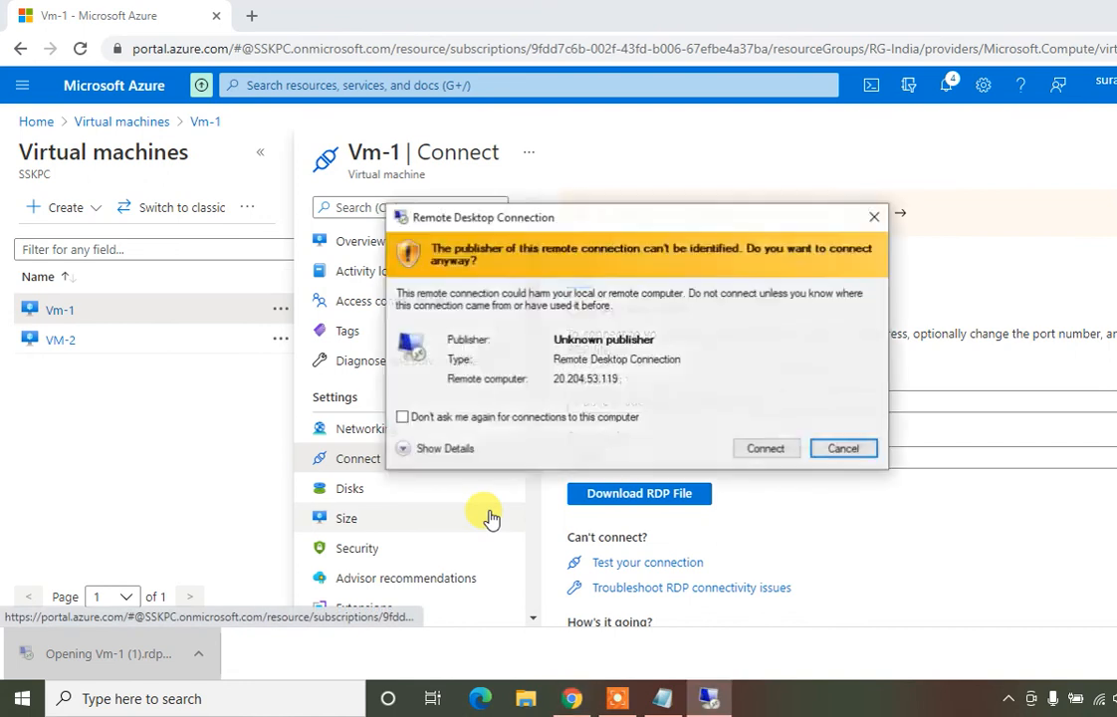
Log in to Vm-1 at 20.204.53.119 as administrator, accept the certificate, then minimize the session
click(766, 450)
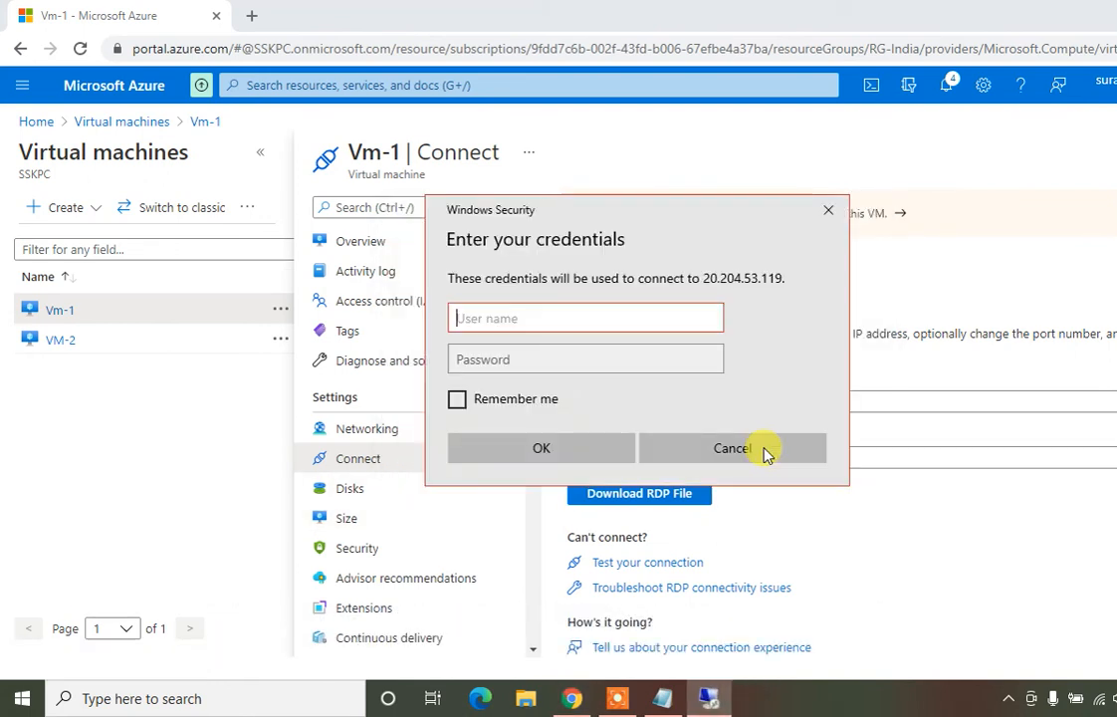
text(Ad)
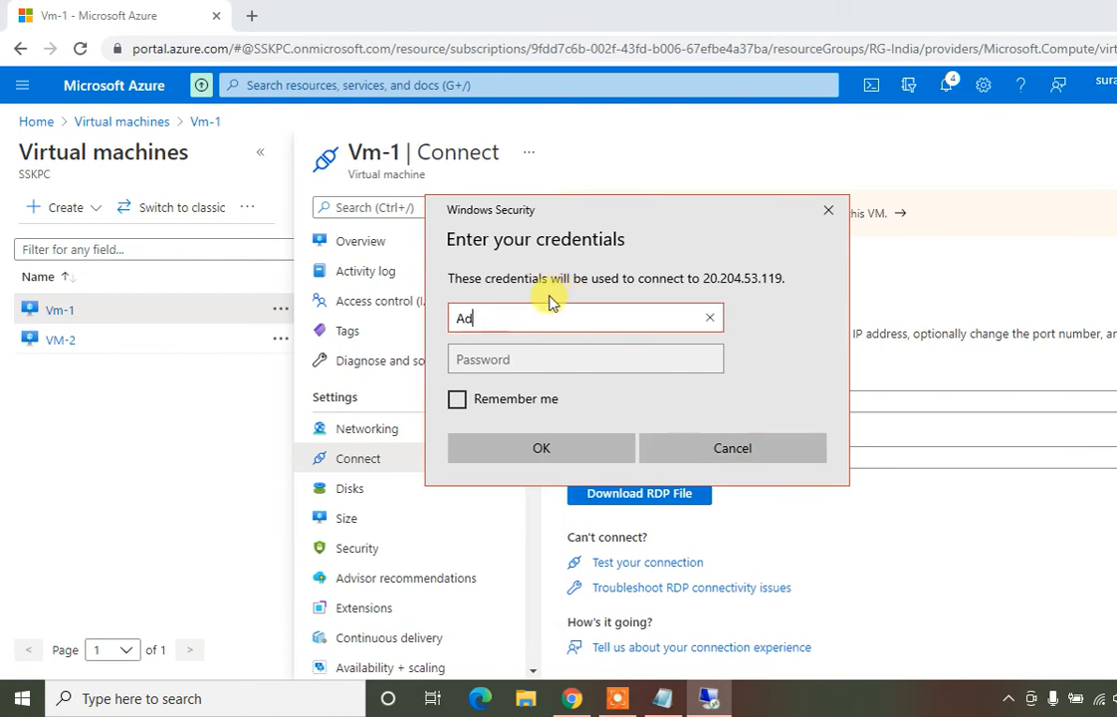
text(ministrator1)
key(Tab)
text(Password1)
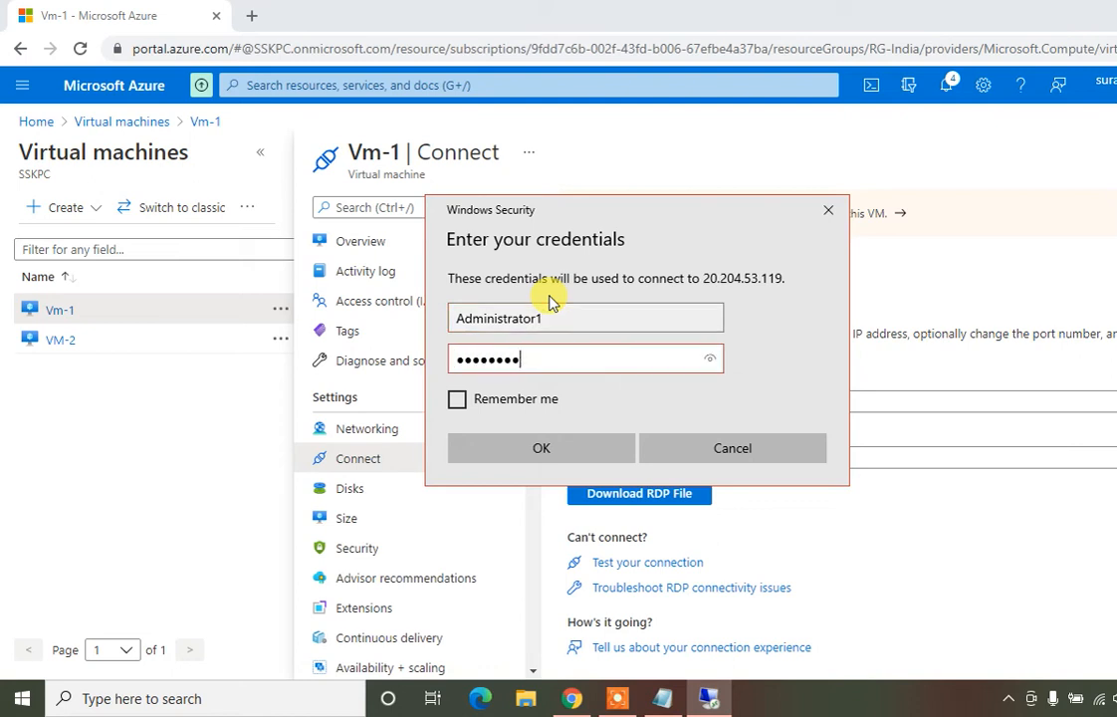
text(●●●)
click(536, 449)
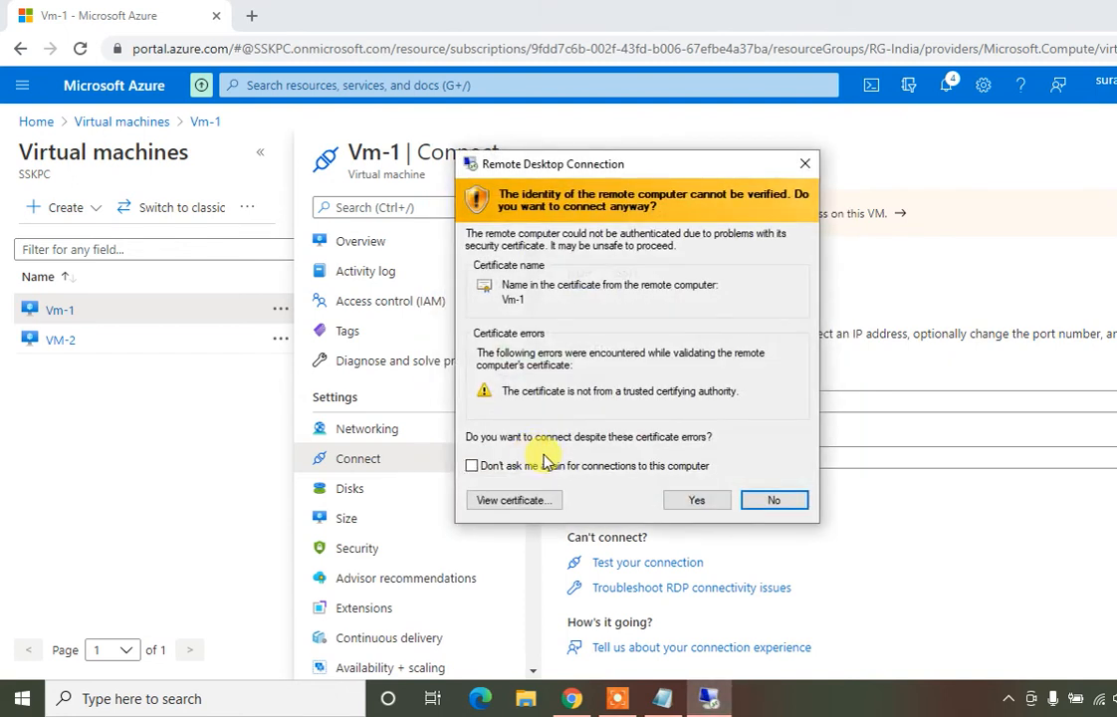
click(696, 500)
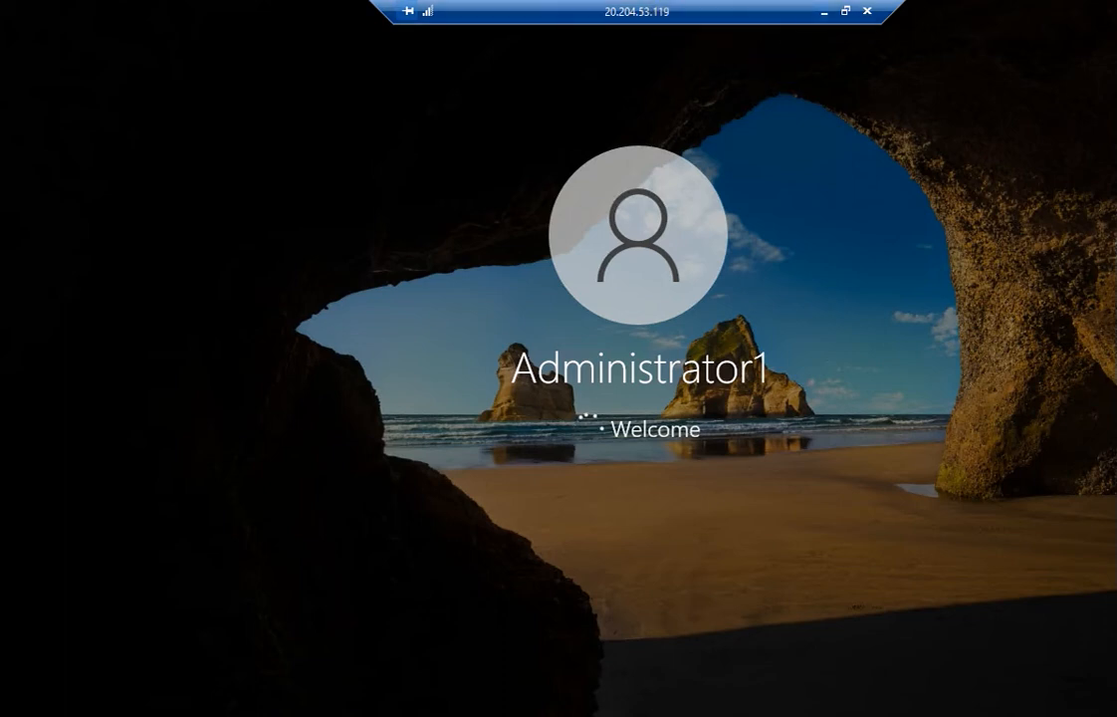
click(824, 11)
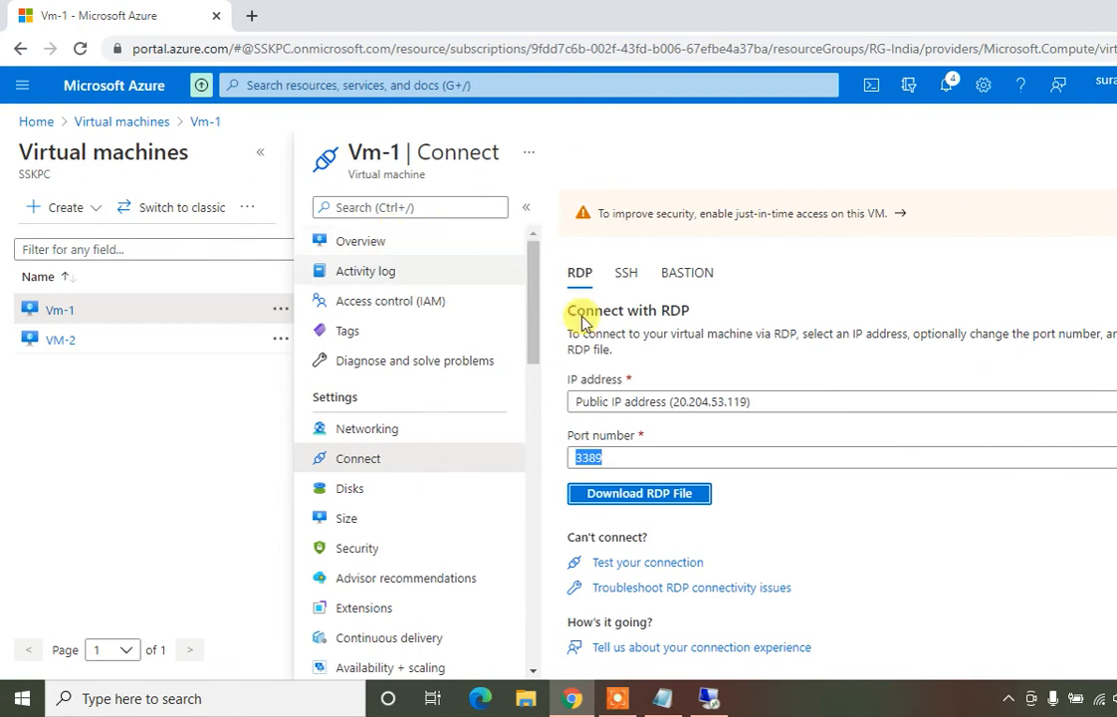
Launch the Remote Desktop client with mstsc from the Run prompt
click(57, 344)
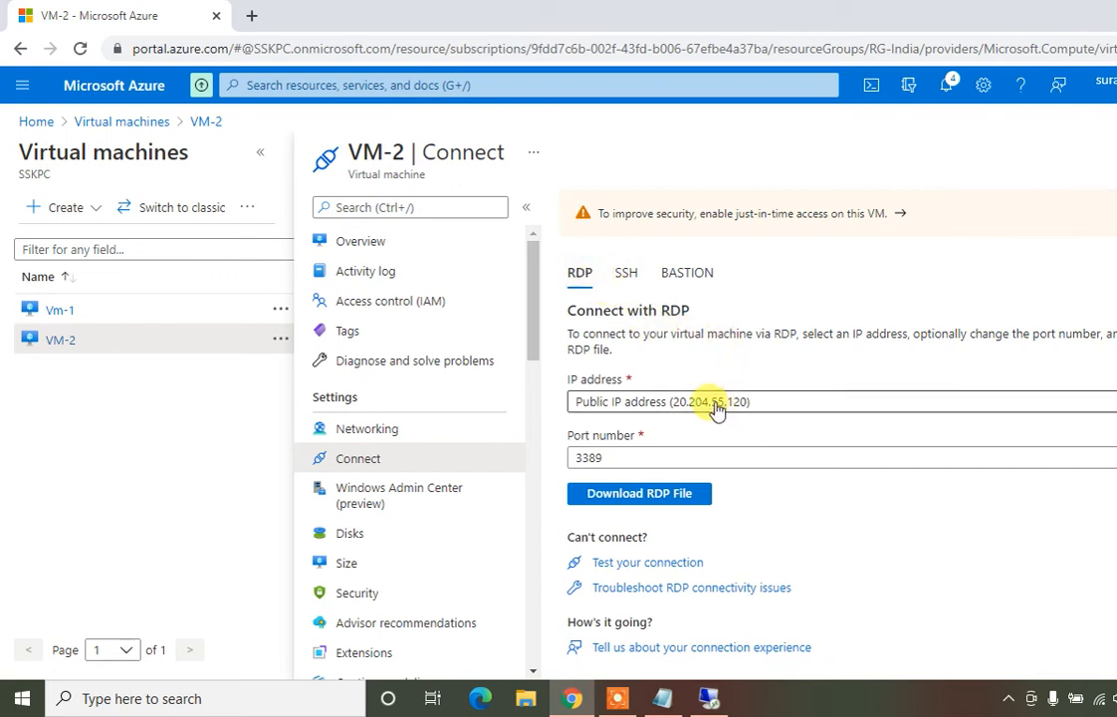
key(super+r)
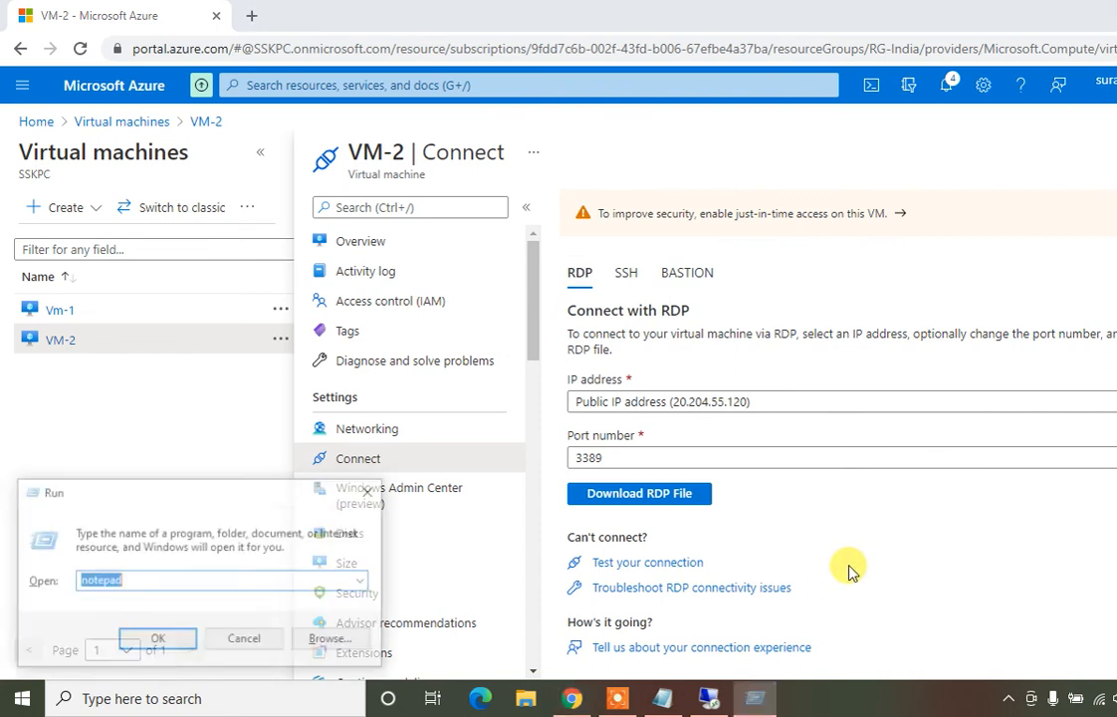
text(mstc)
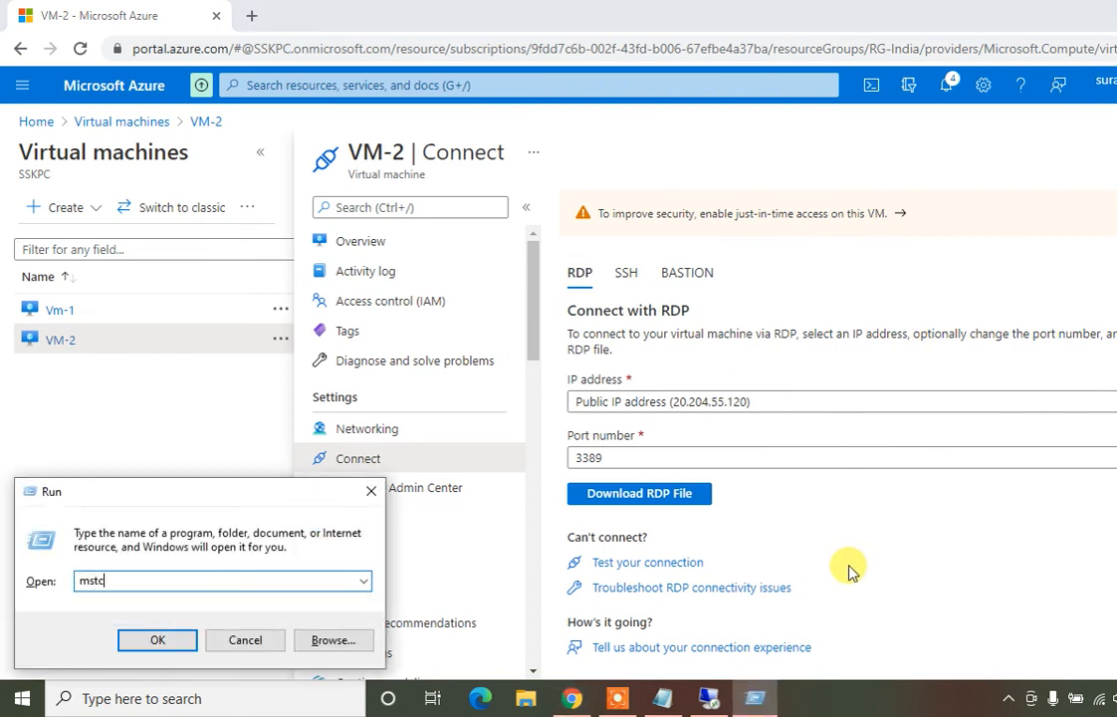
key(Return)
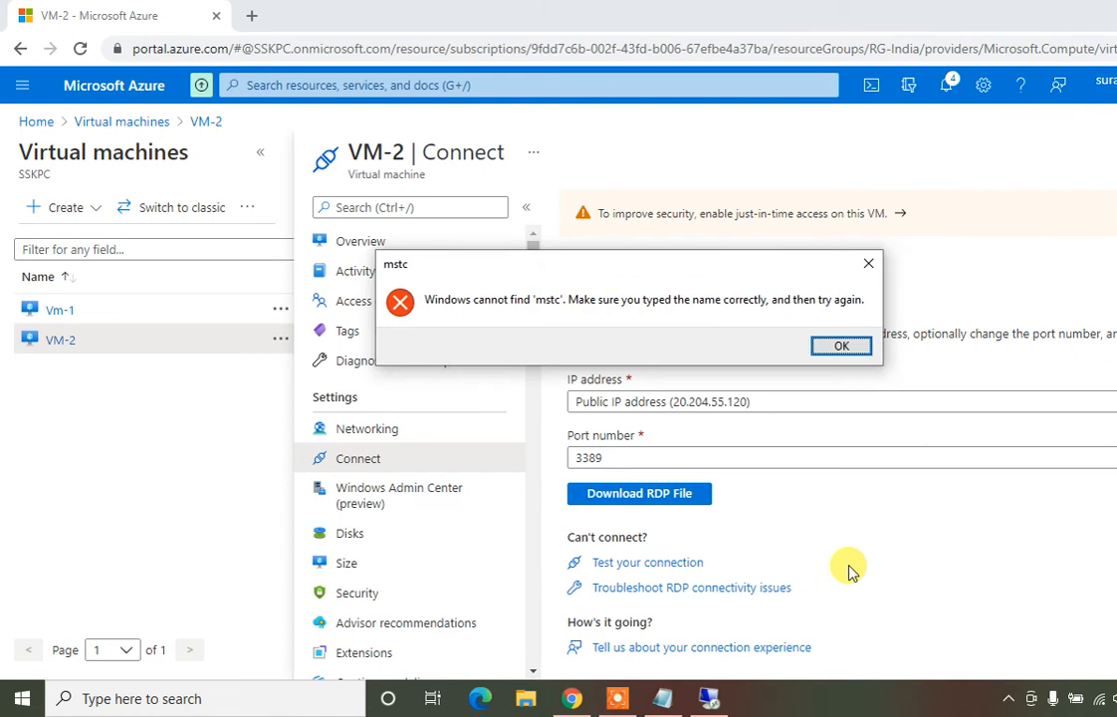
key(Return)
text(mstsc)
key(Return)
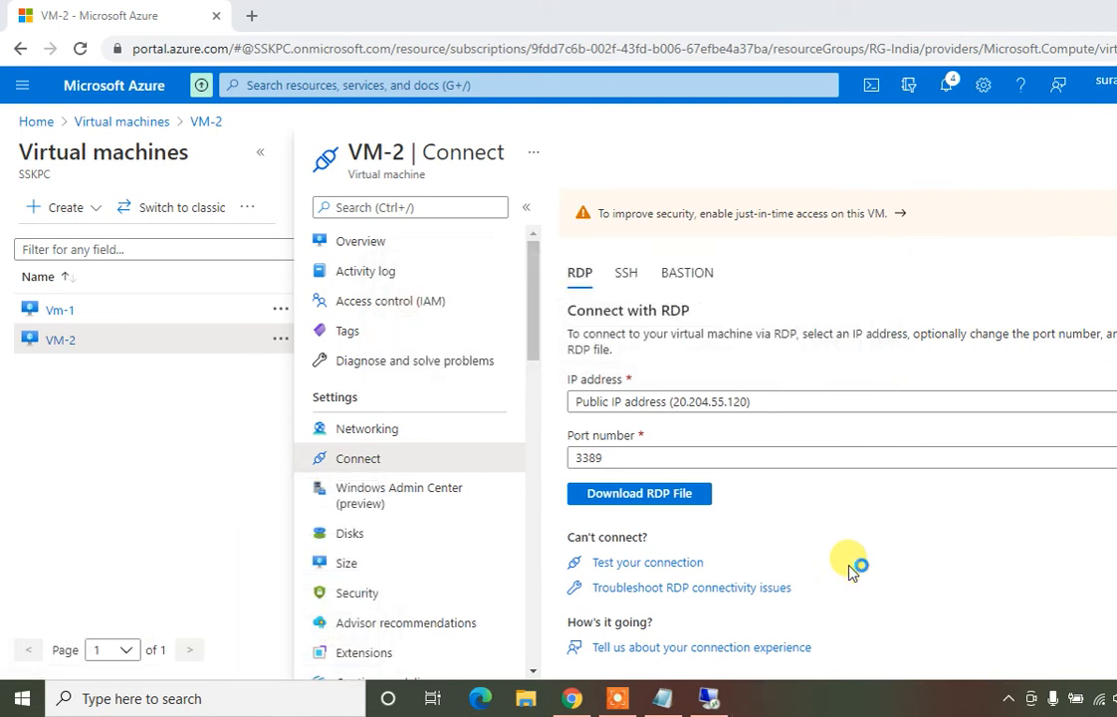
Connect to VM-2 at 20.204.55.120 with the administrator user name and password, accepting the certificate warning
text(20)
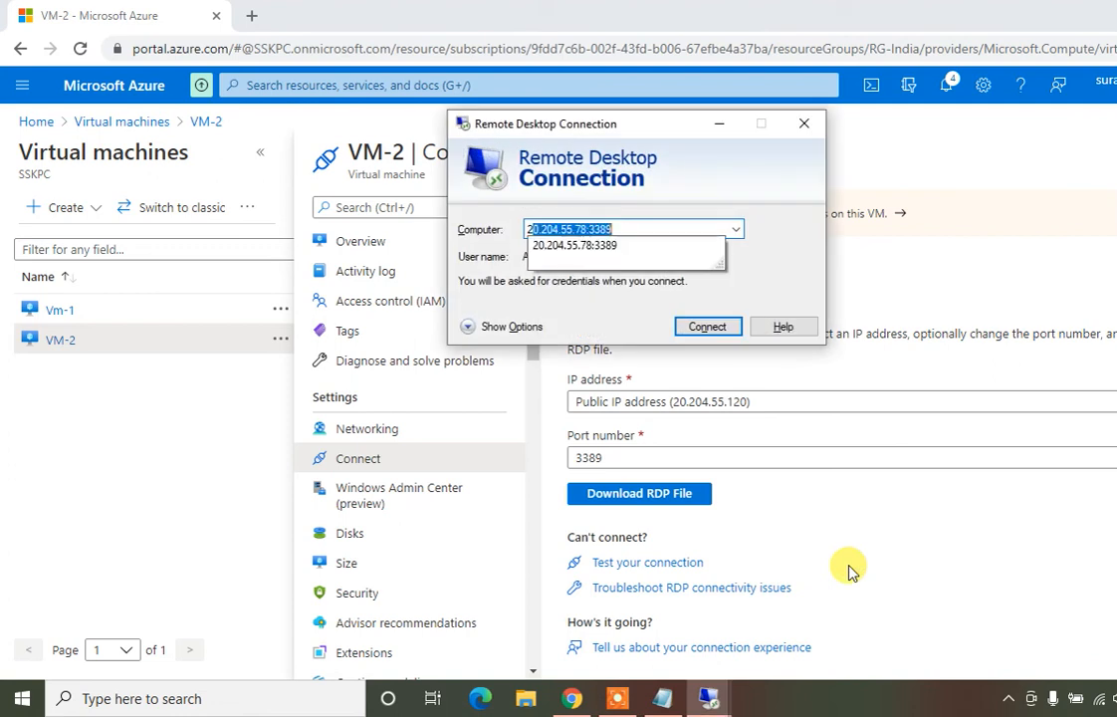
text(.204.55)
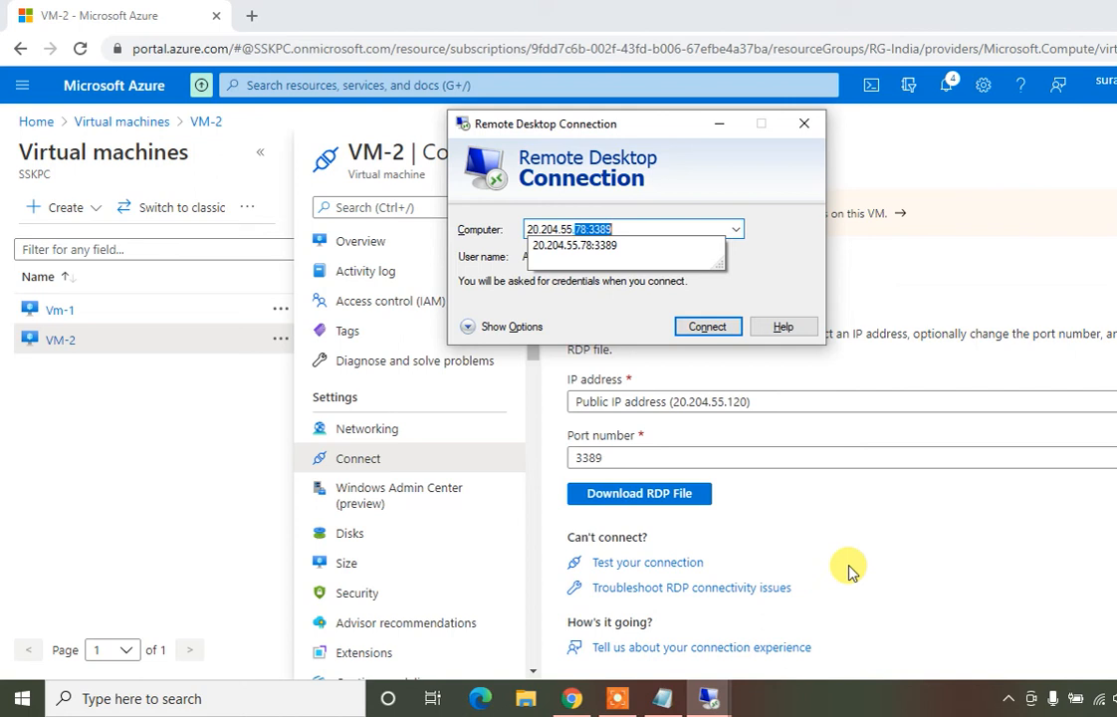
text(120)
key(Return)
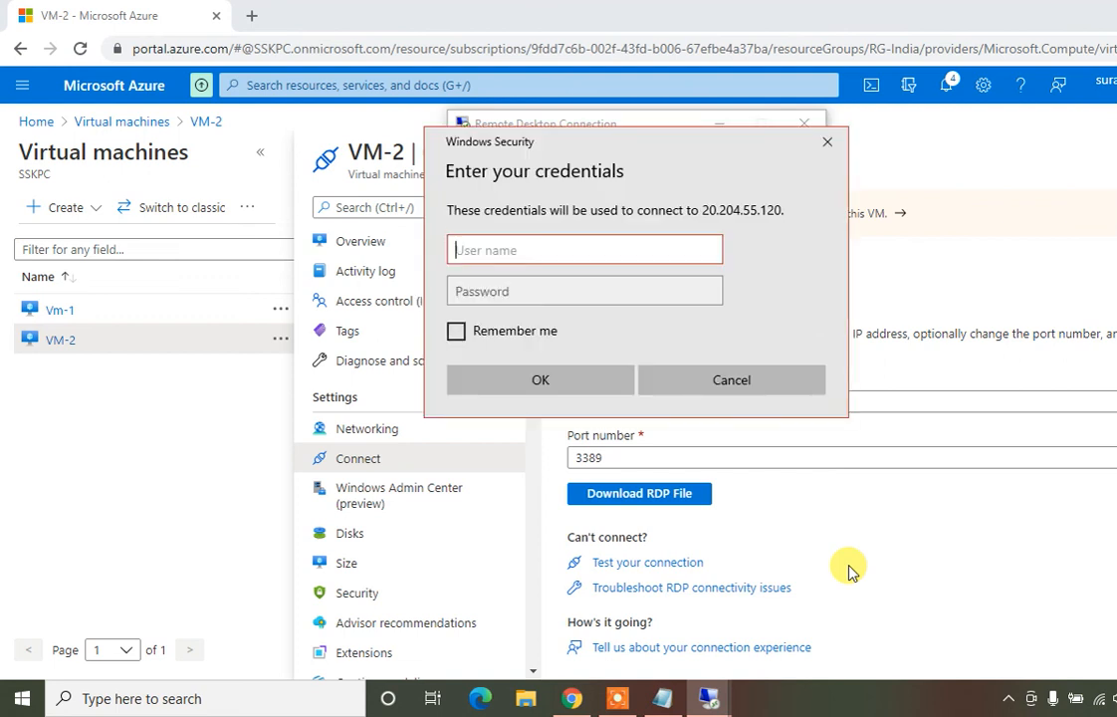
text(Administrator)
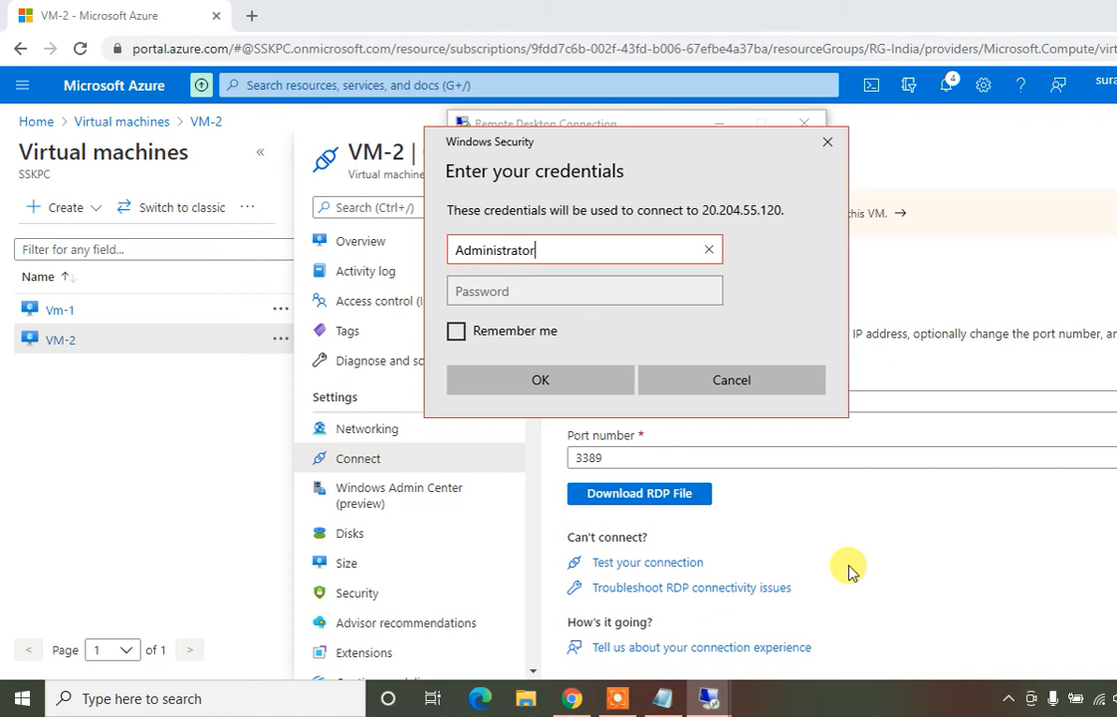
click(575, 287)
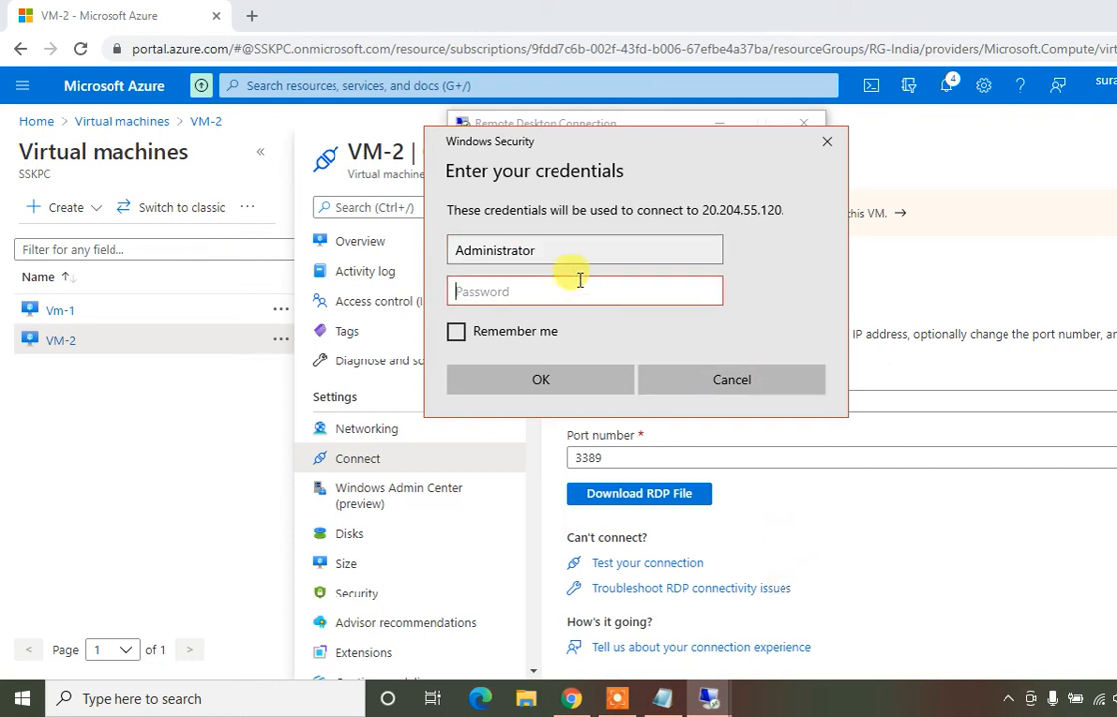
click(577, 251)
key(BackSpace)
key(BackSpace)
key(BackSpace)
key(BackSpace)
key(BackSpace)
text(rator1)
key(Tab)
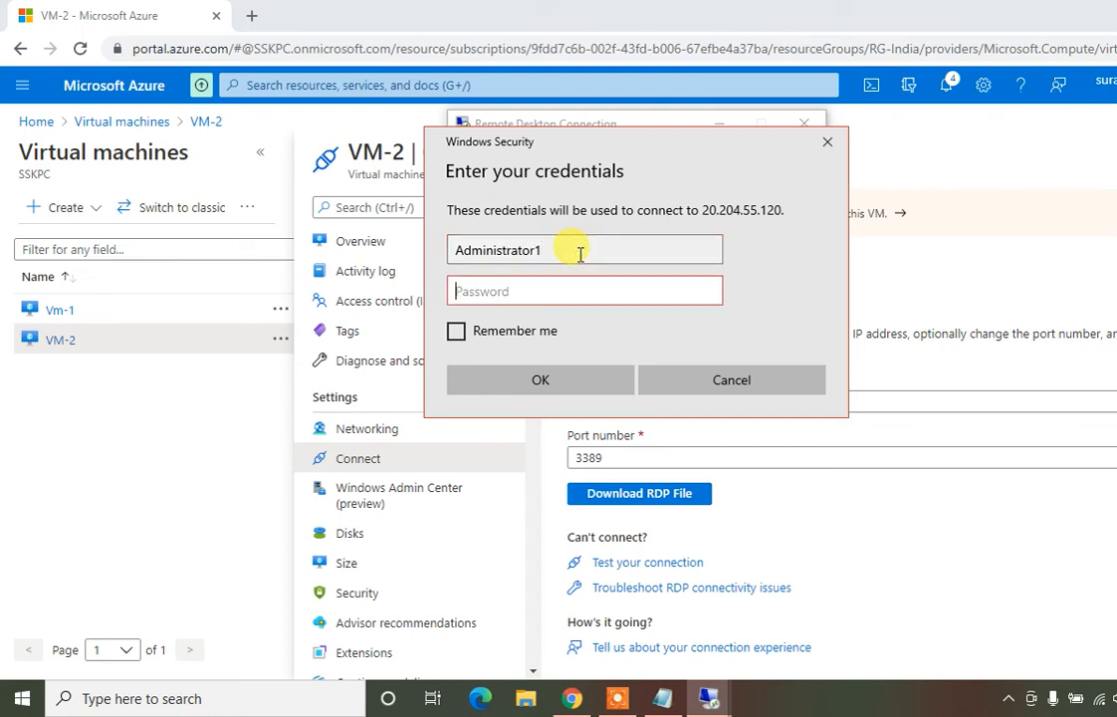
text(************)
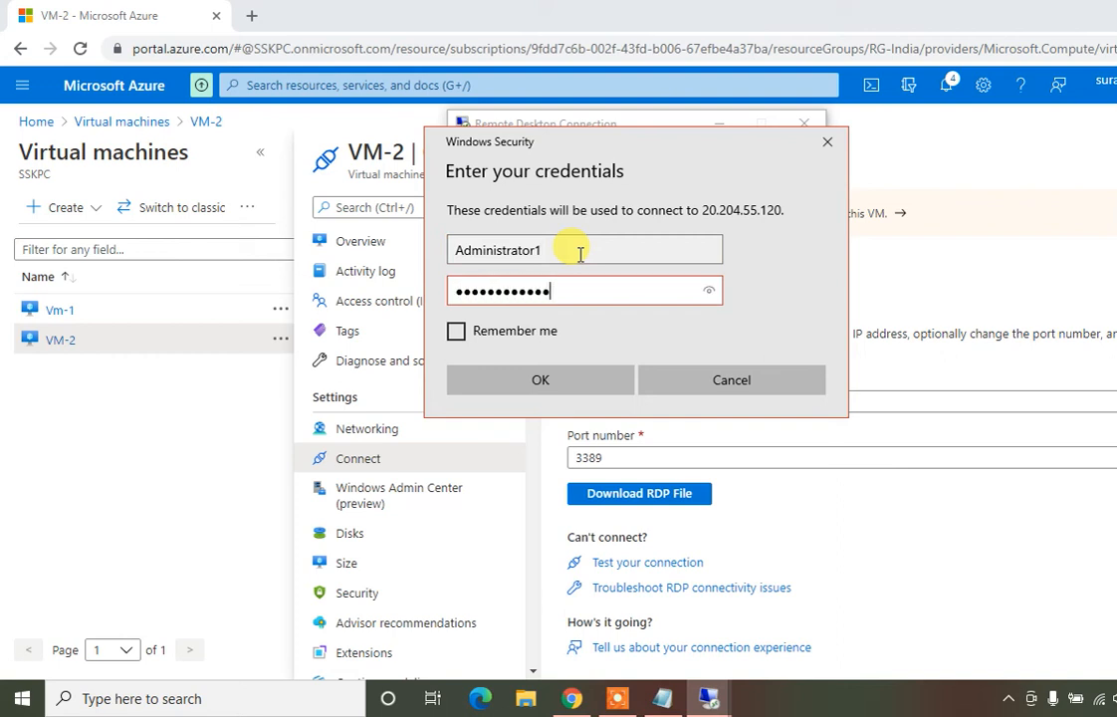
click(531, 386)
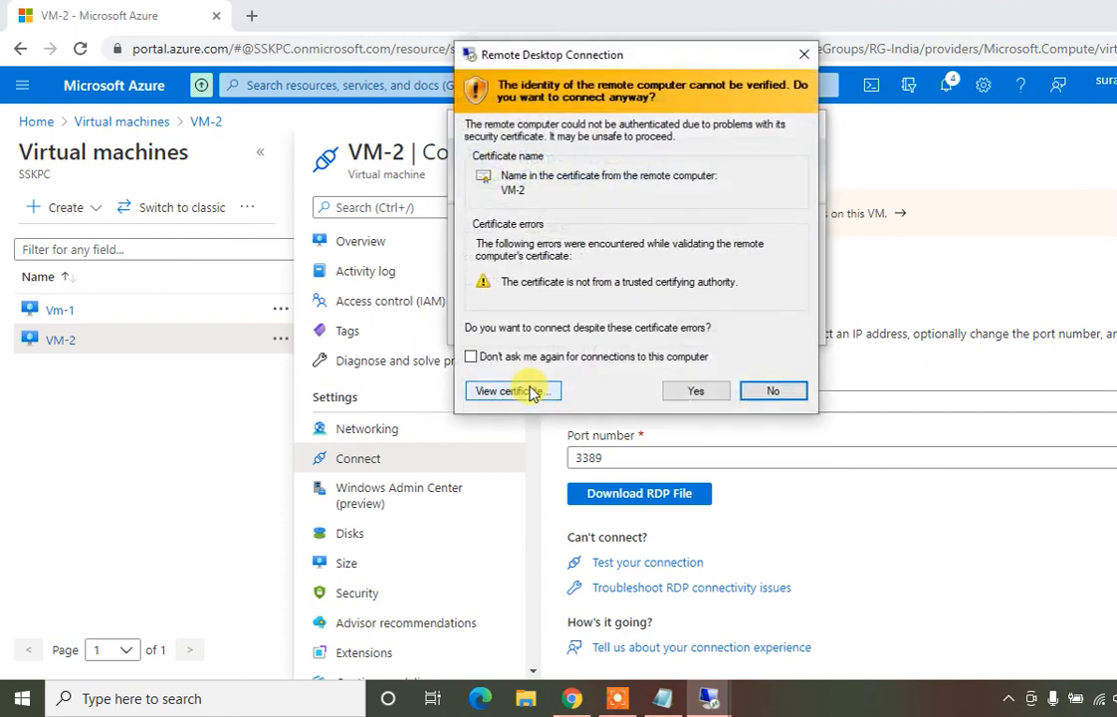
click(695, 391)
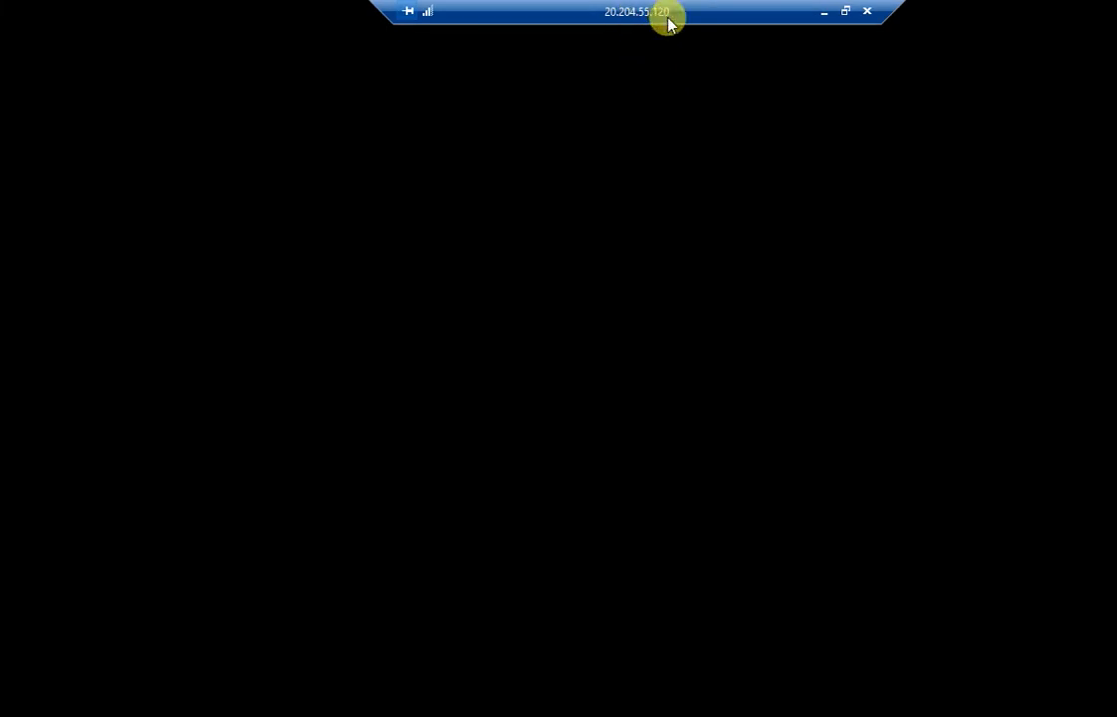
Switch to the Vm-1 session, accept its privacy settings, and dismiss the network discovery and Edge pop-ups
click(826, 12)
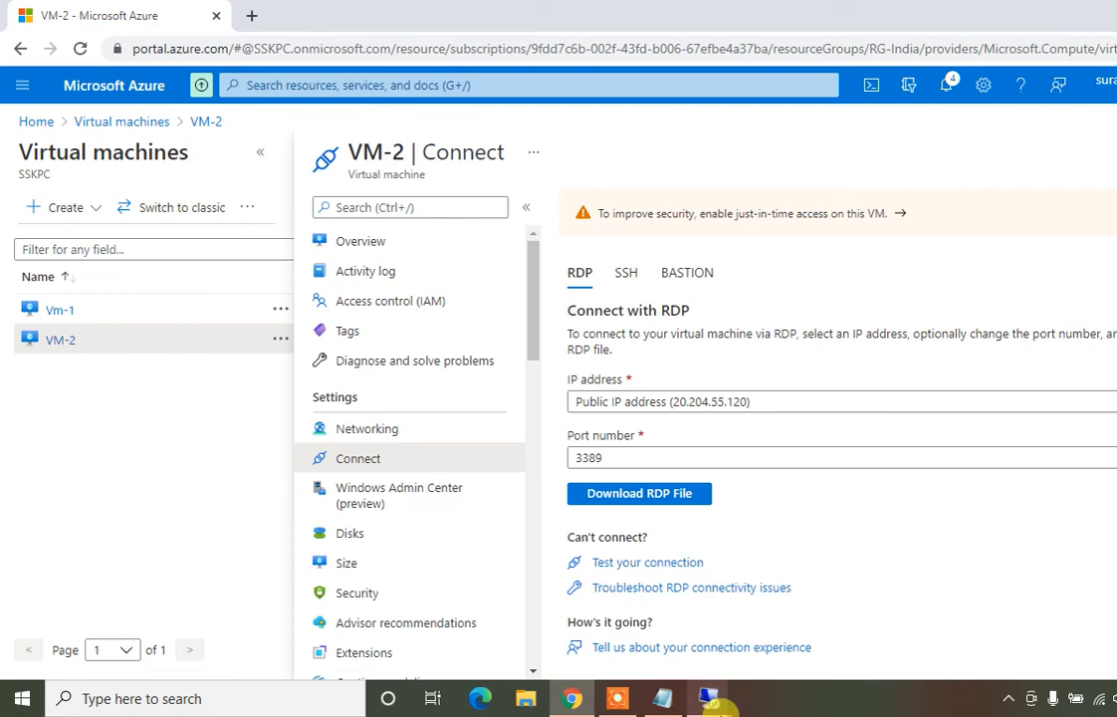
mouse_move(711, 707)
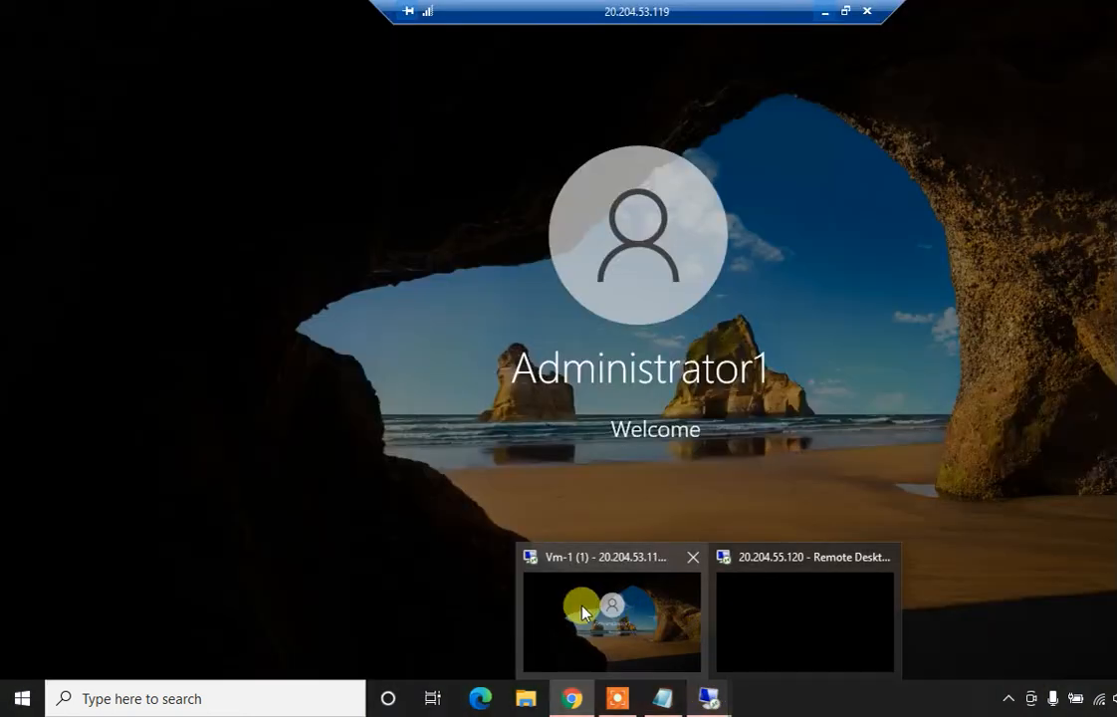
mouse_move(800, 591)
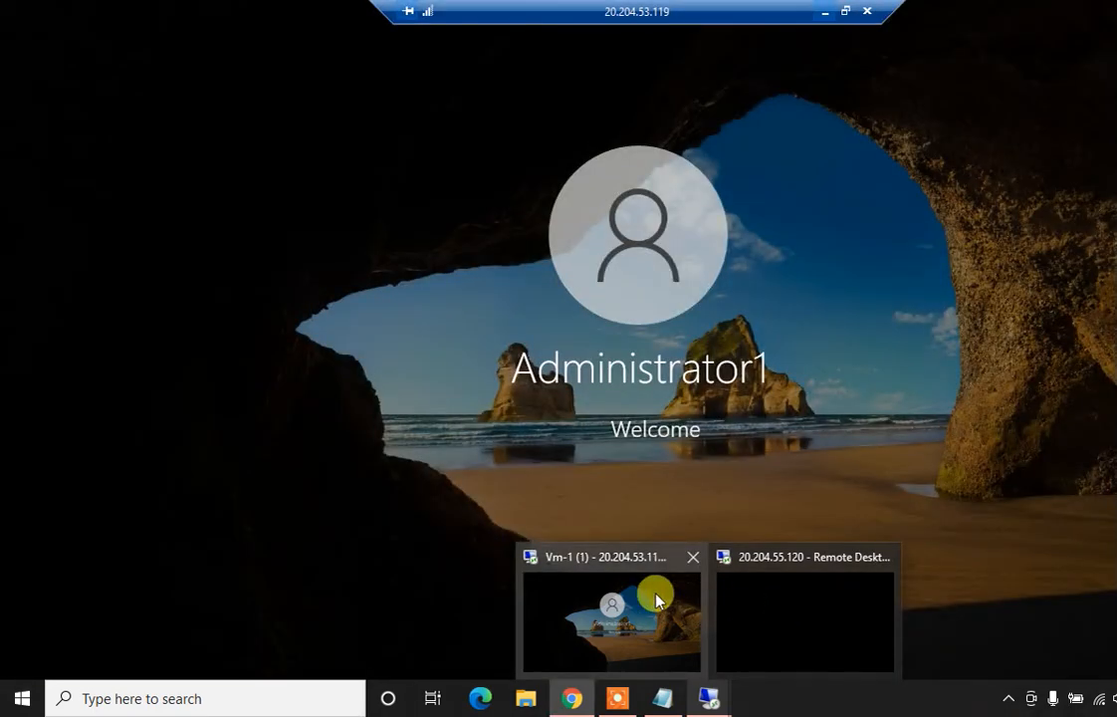
click(658, 596)
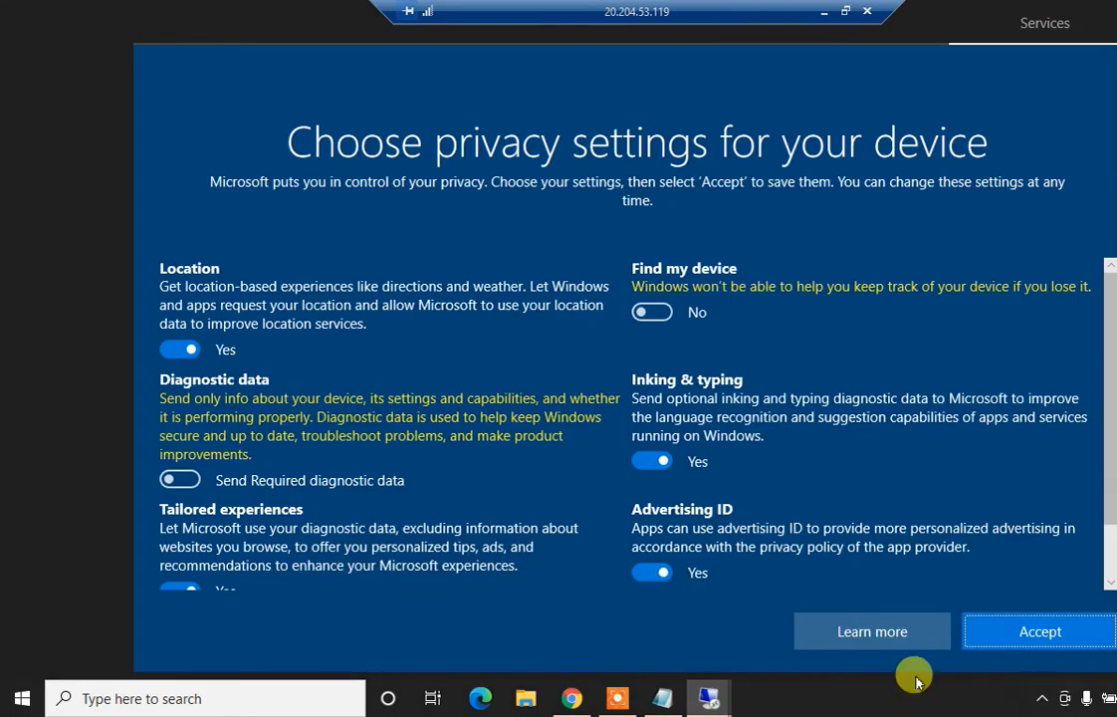
click(1031, 628)
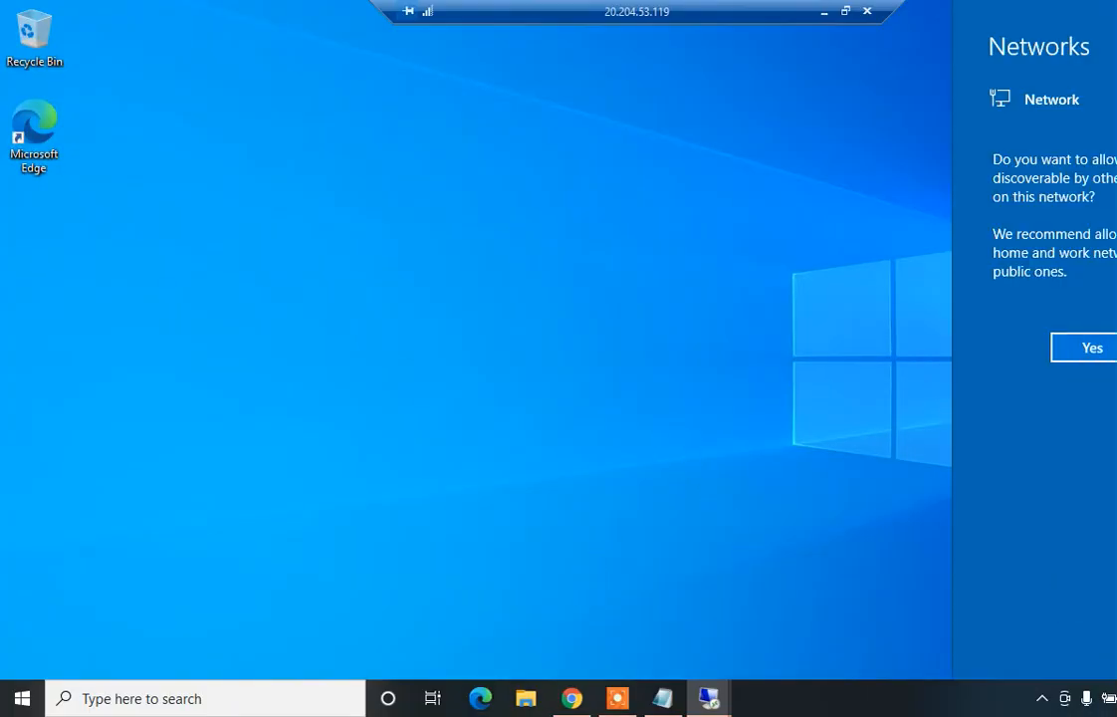
click(917, 289)
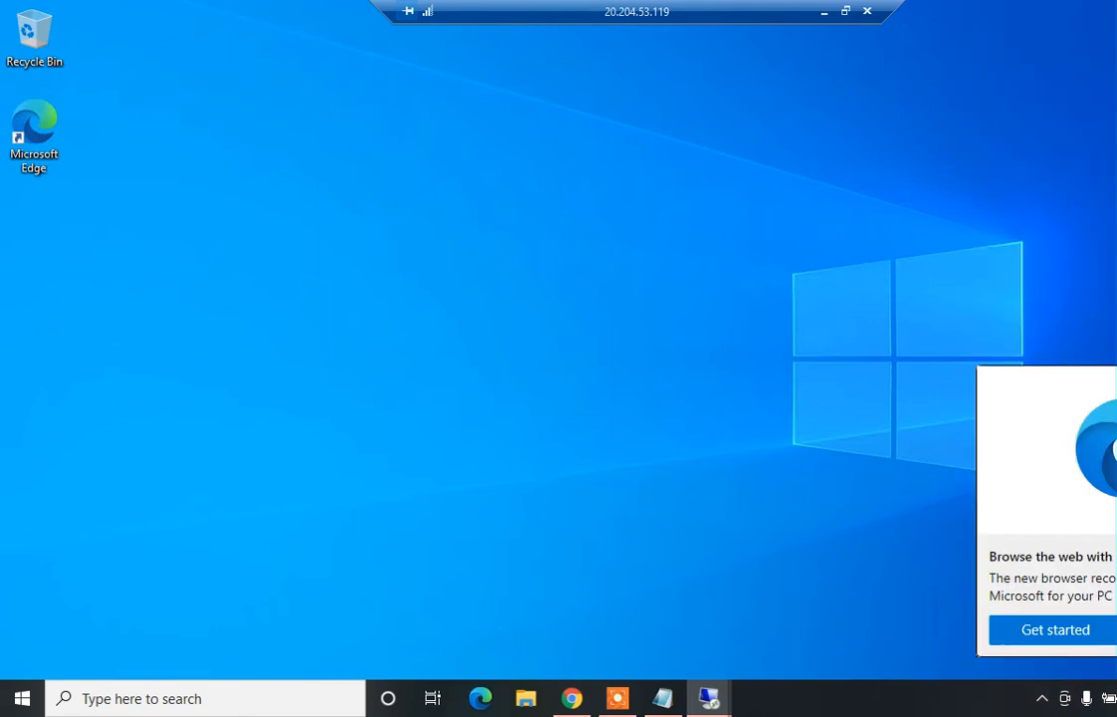
click(708, 508)
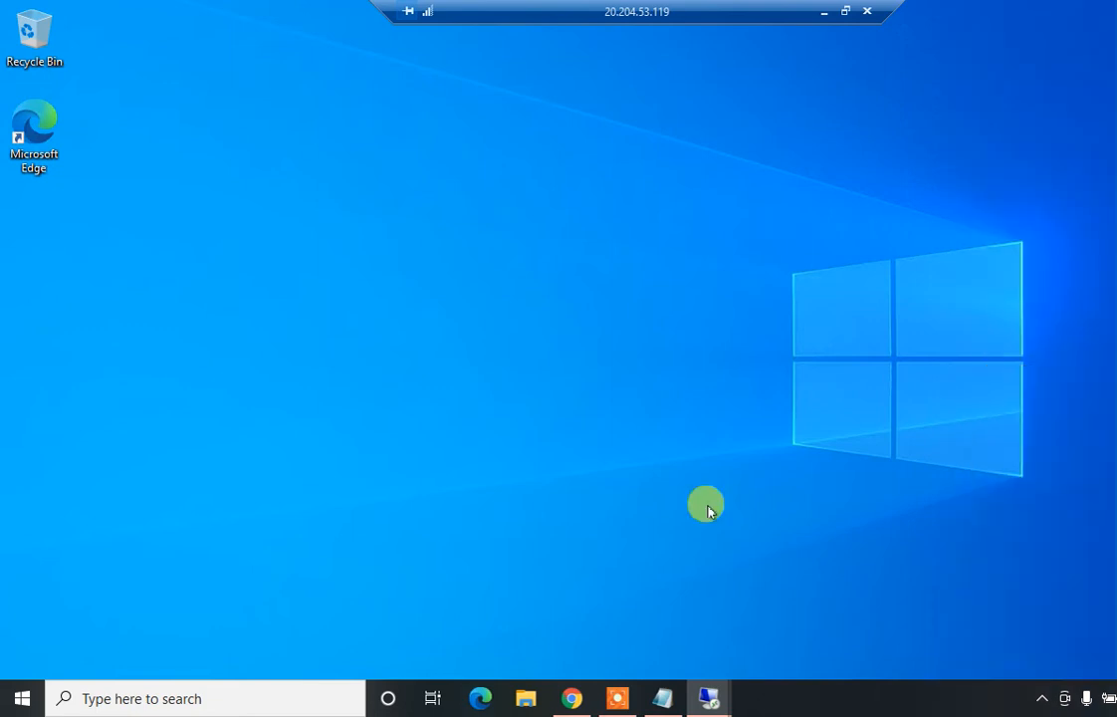
Run winver on Vm-1 to show Windows 10 Pro 20H2, then minimize the session
key(super+r)
text(wi)
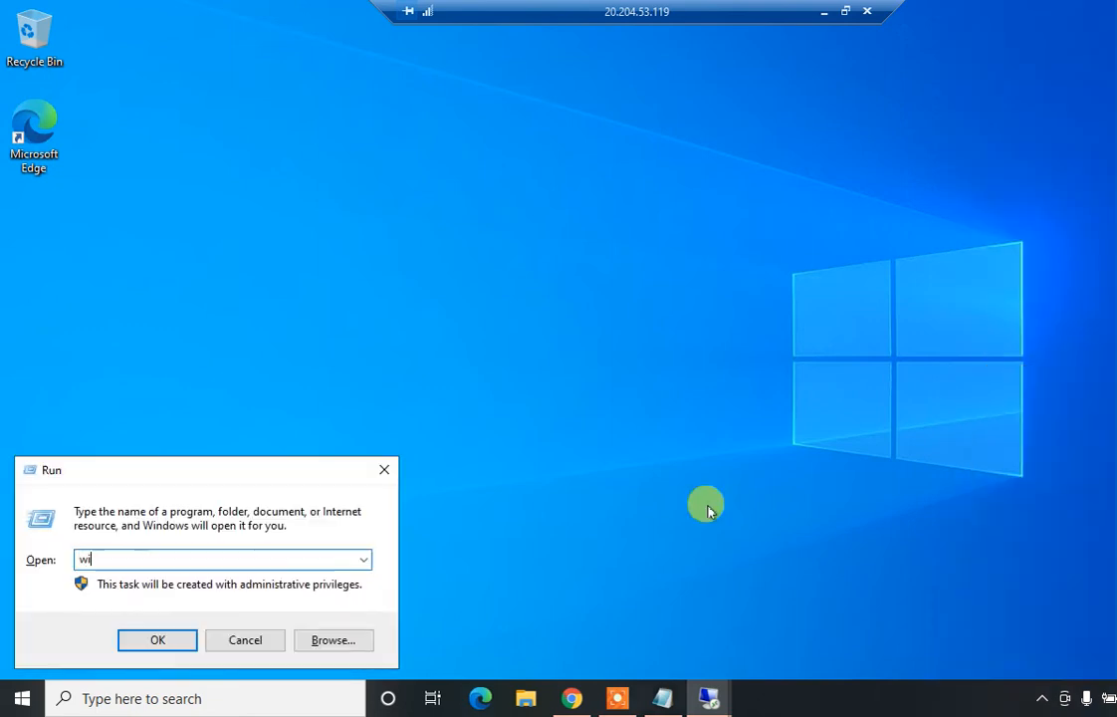
text(nver)
key(Return)
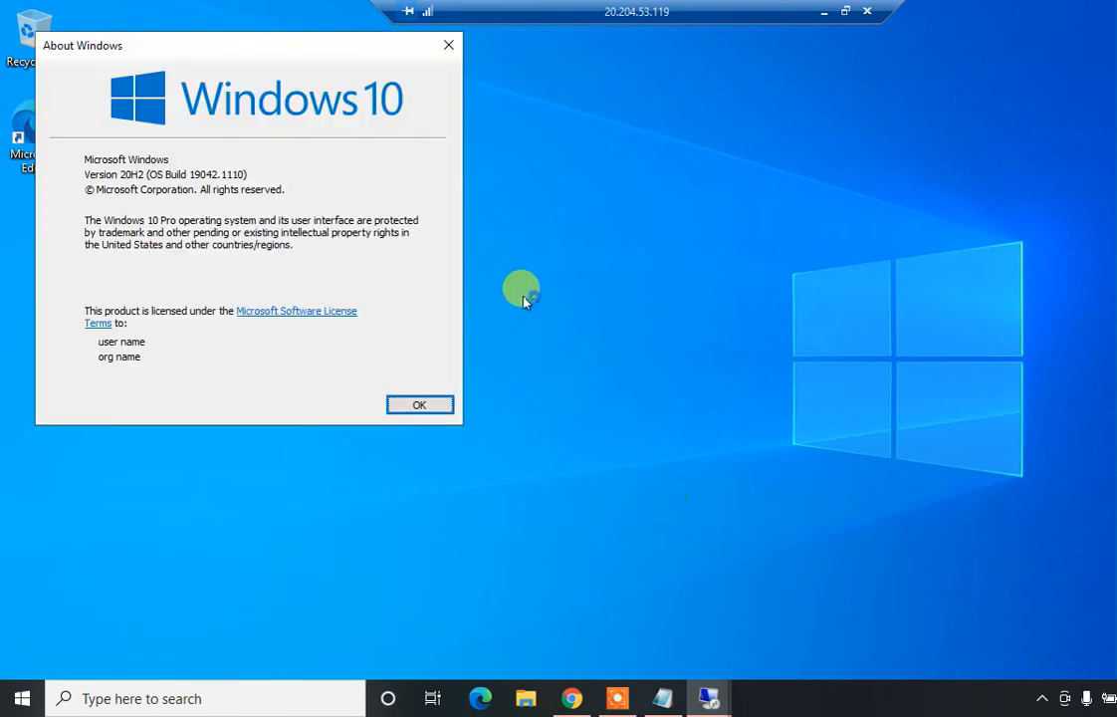
click(823, 14)
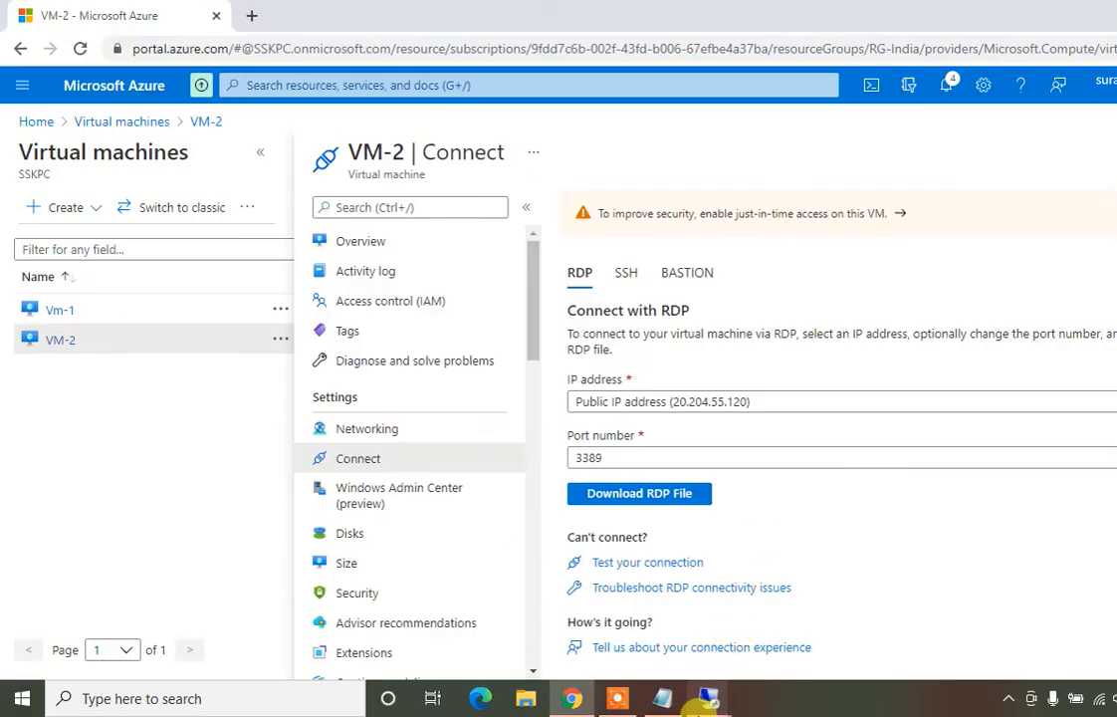
On VM-2, close the unresponsive Server Manager and run winver showing Windows Server 2016 Datacenter 1607
click(765, 631)
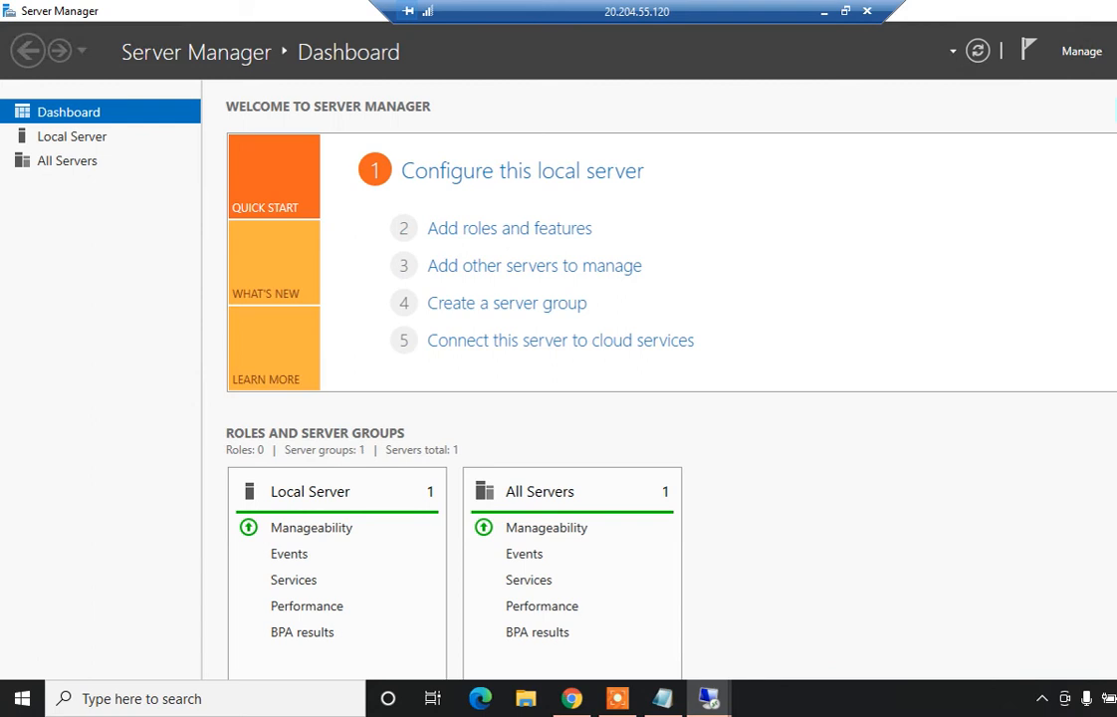
click(713, 351)
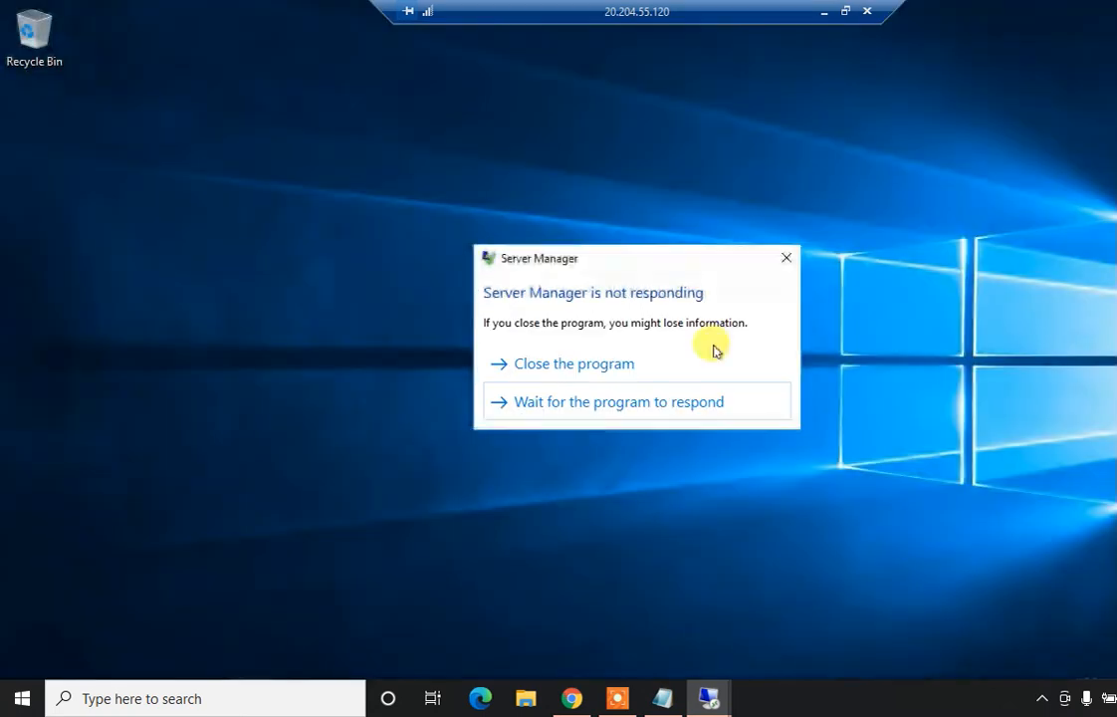
key(super+r)
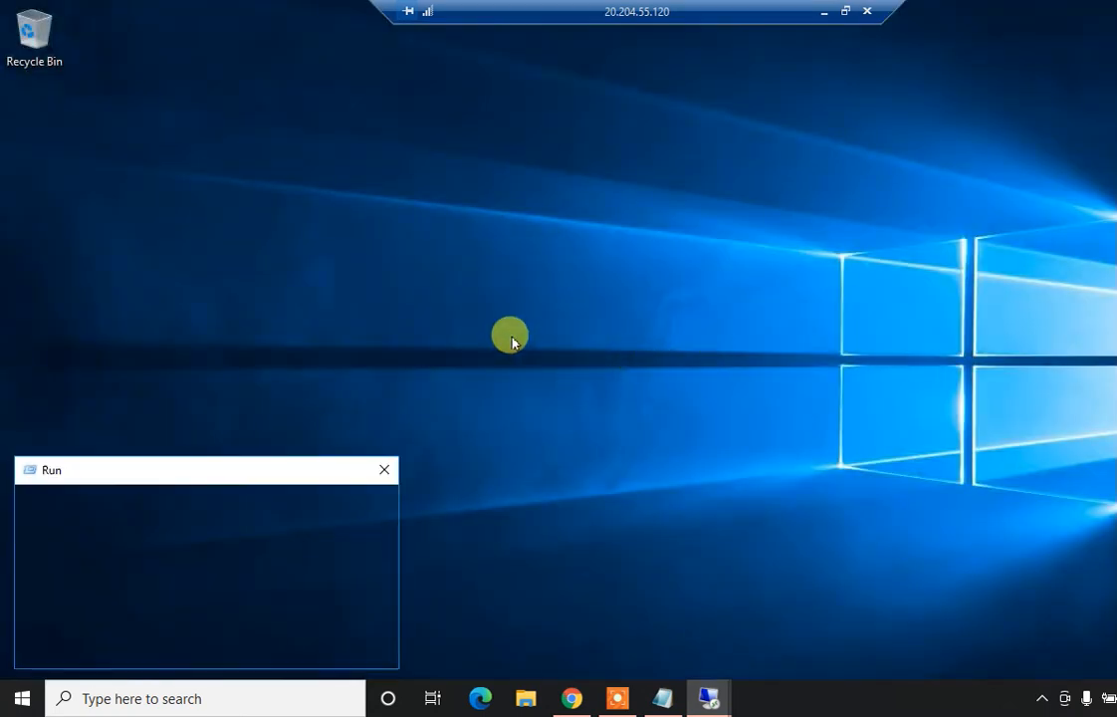
text(winver)
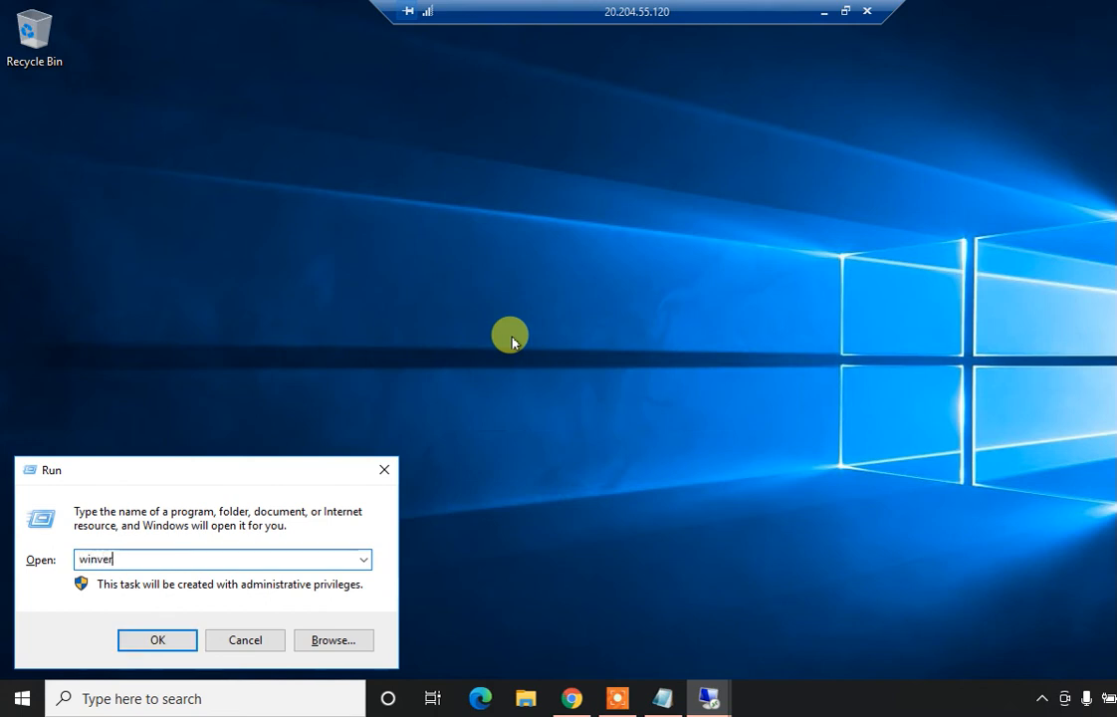
key(Return)
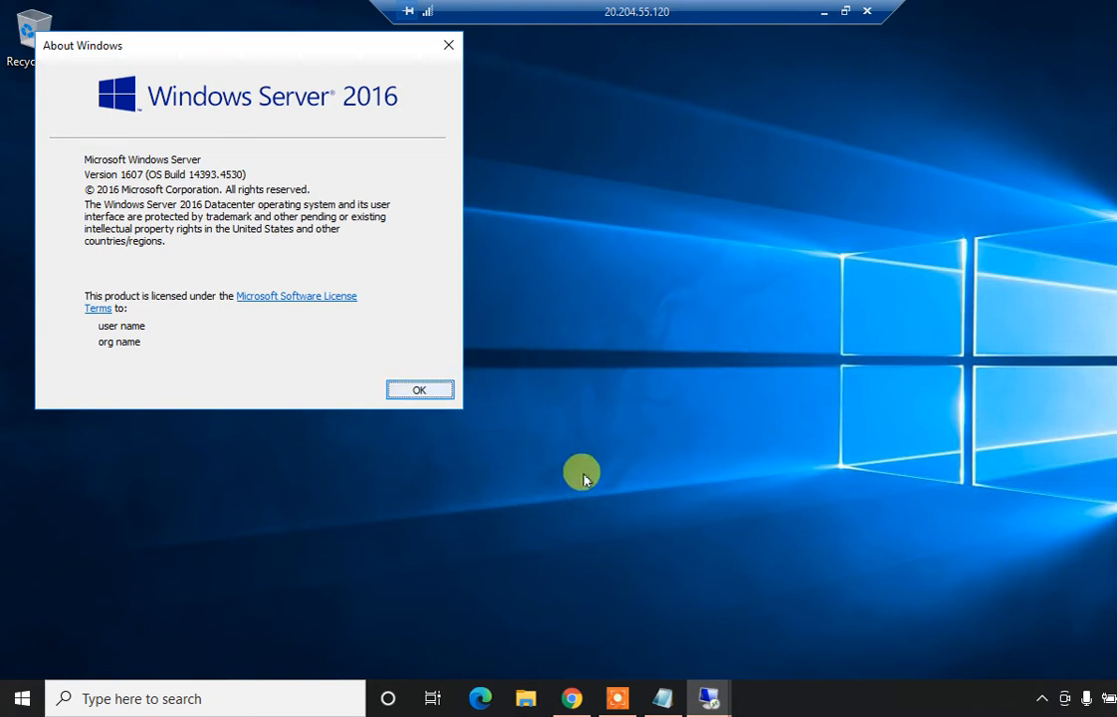
mouse_move(713, 704)
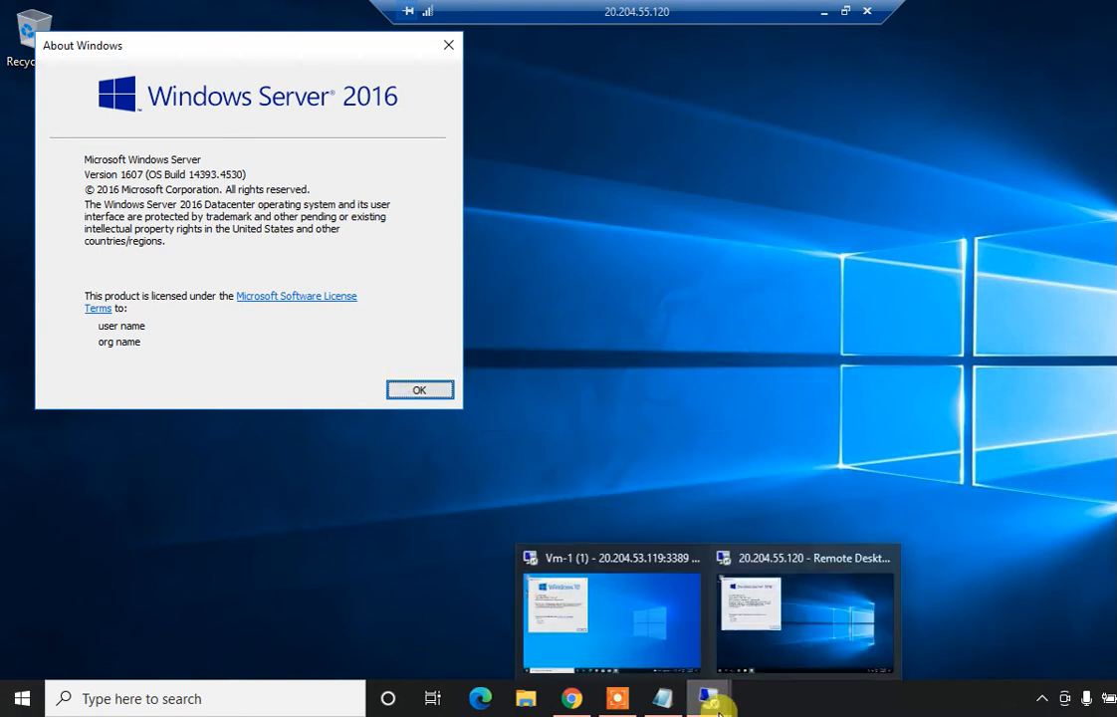
mouse_move(598, 607)
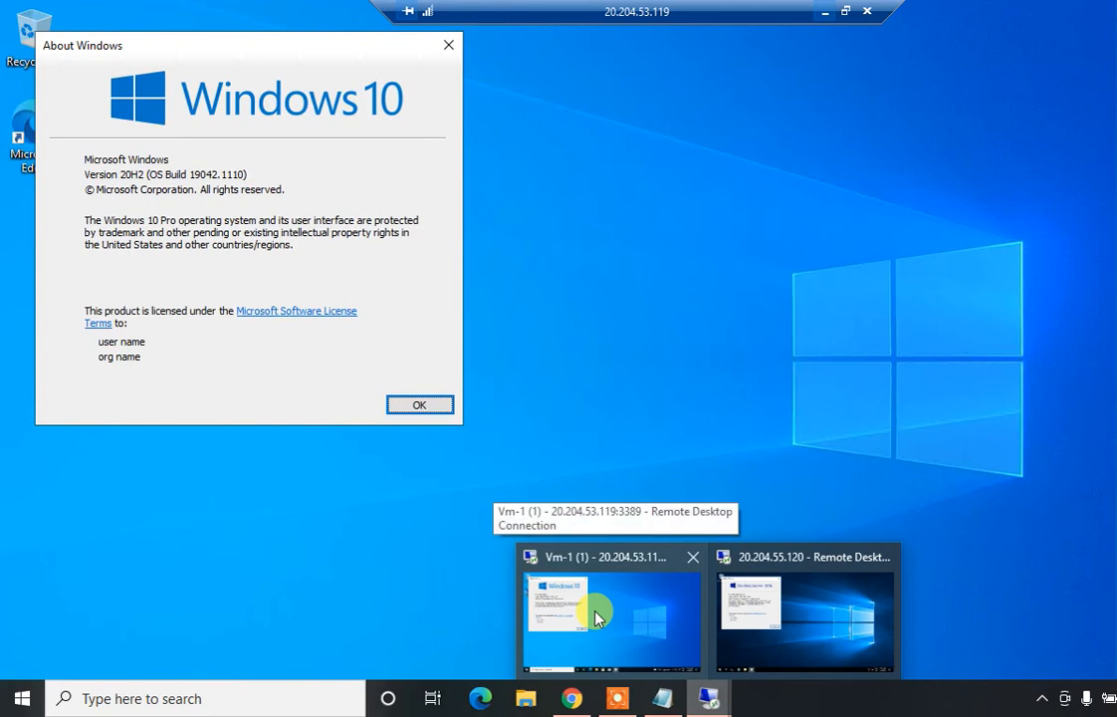
click(596, 617)
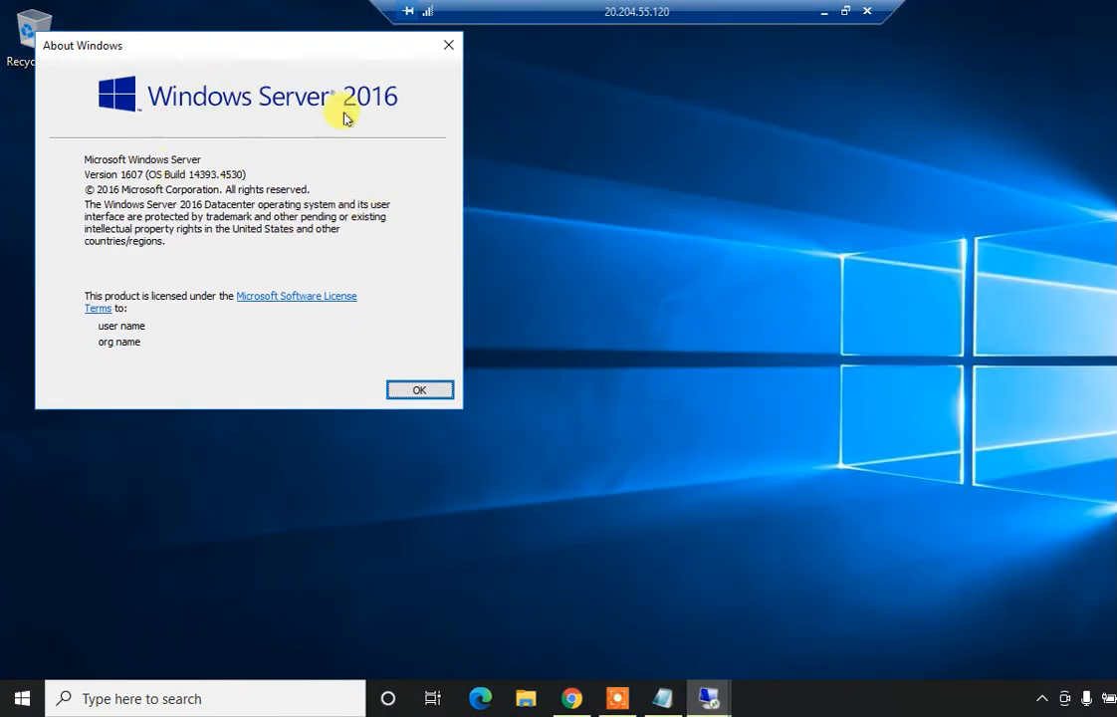
On VM-2, open a Command Prompt and run ipconfig to list its addresses
click(420, 388)
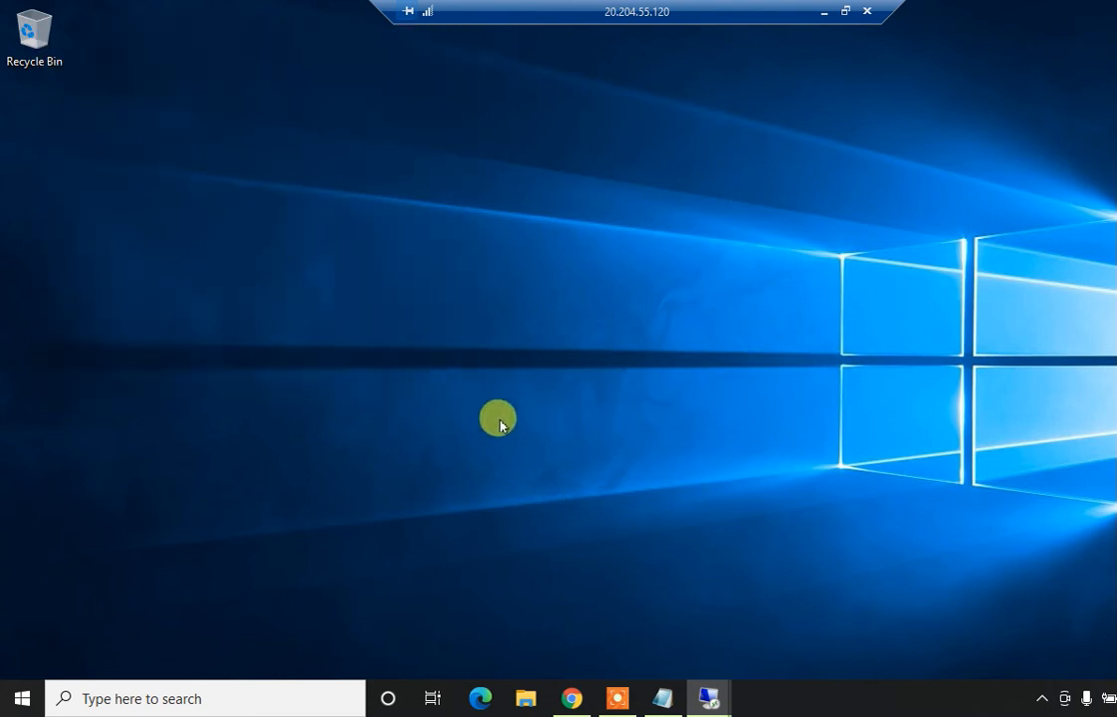
key(super+r)
text(cmd)
key(Return)
text(ipcom)
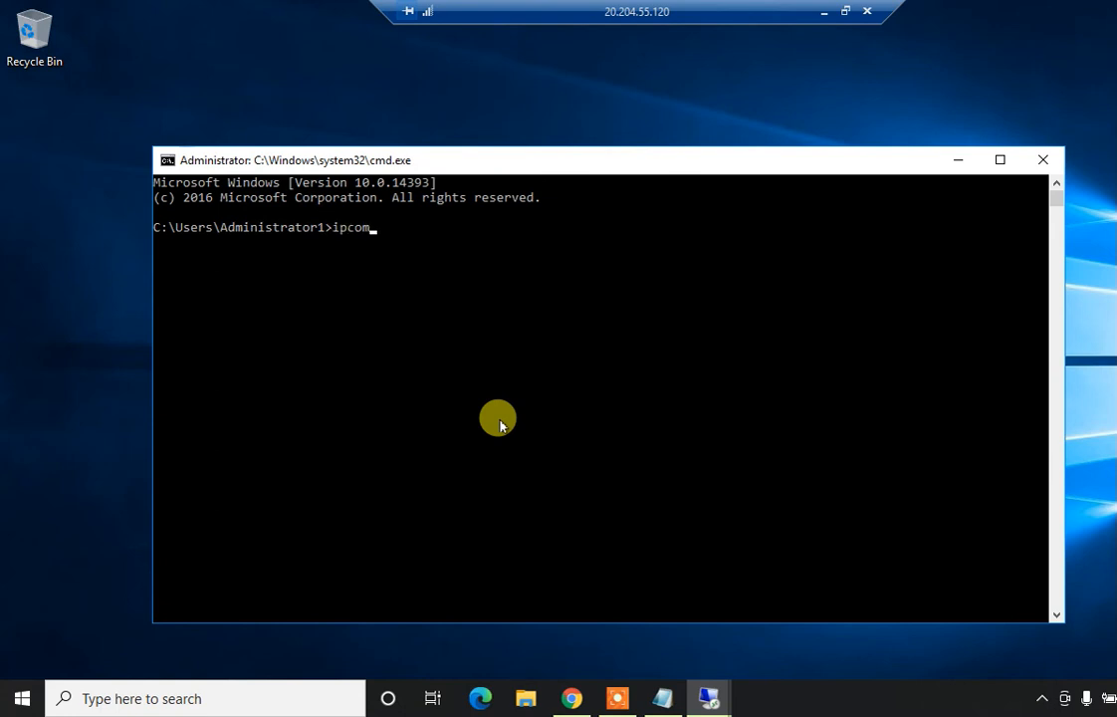
key(BackSpace)
text(nfig)
key(Return)
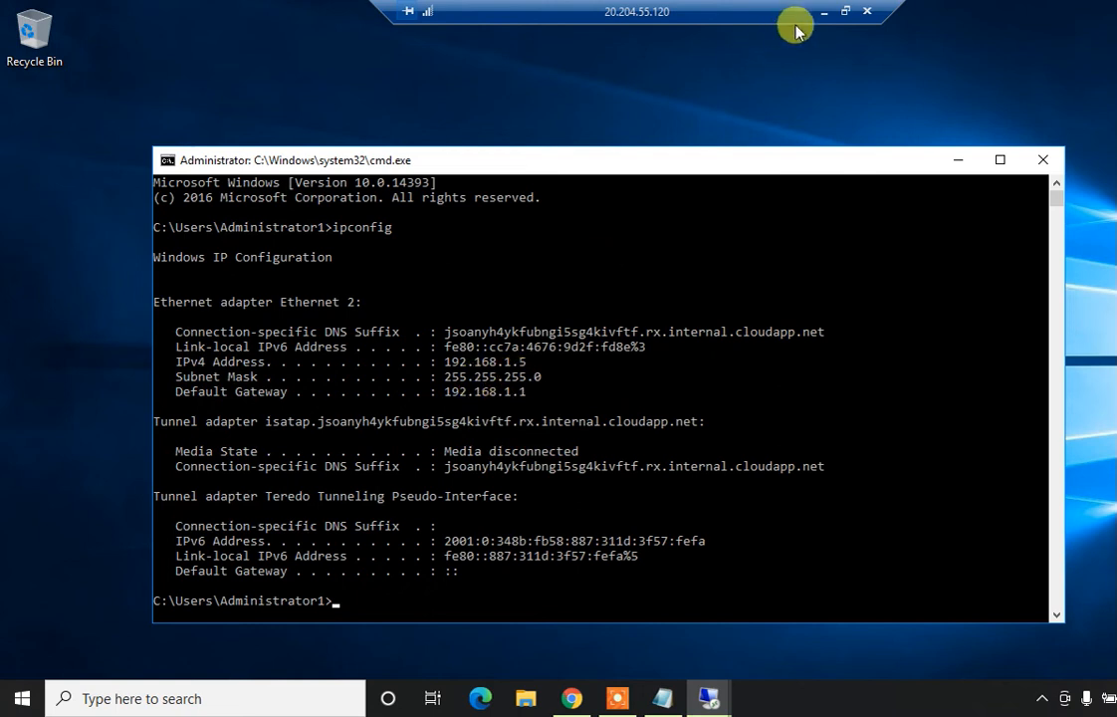
Switch to Vm-1, open a Command Prompt there and run ipconfig
click(823, 12)
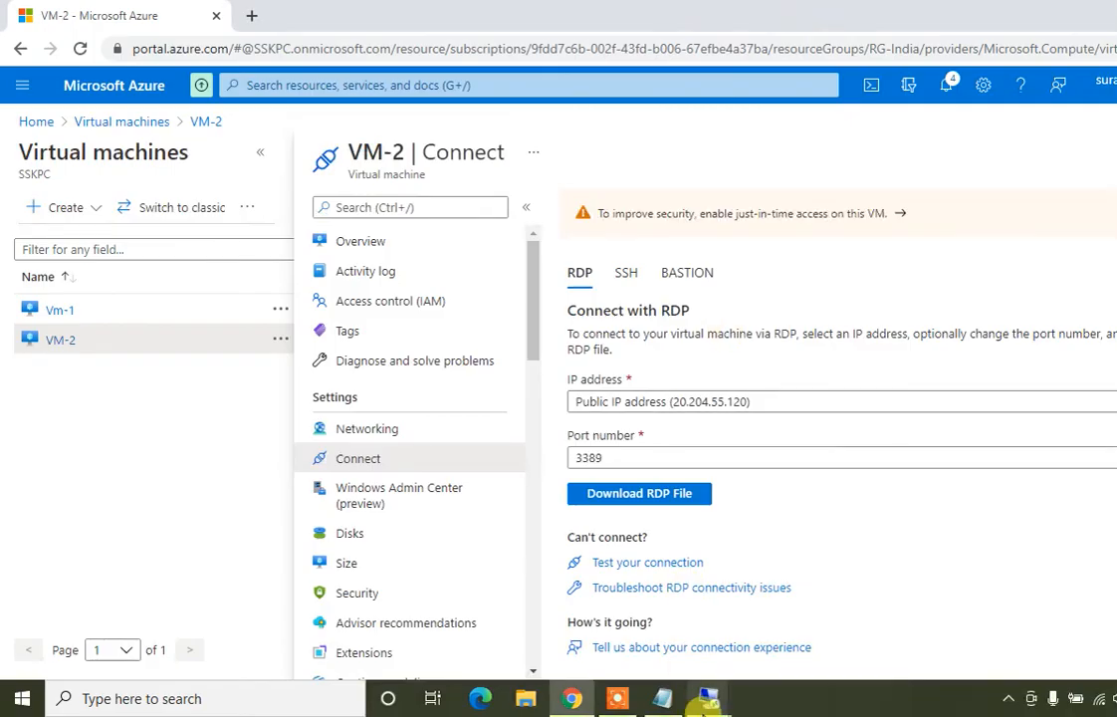
mouse_move(708, 696)
click(641, 625)
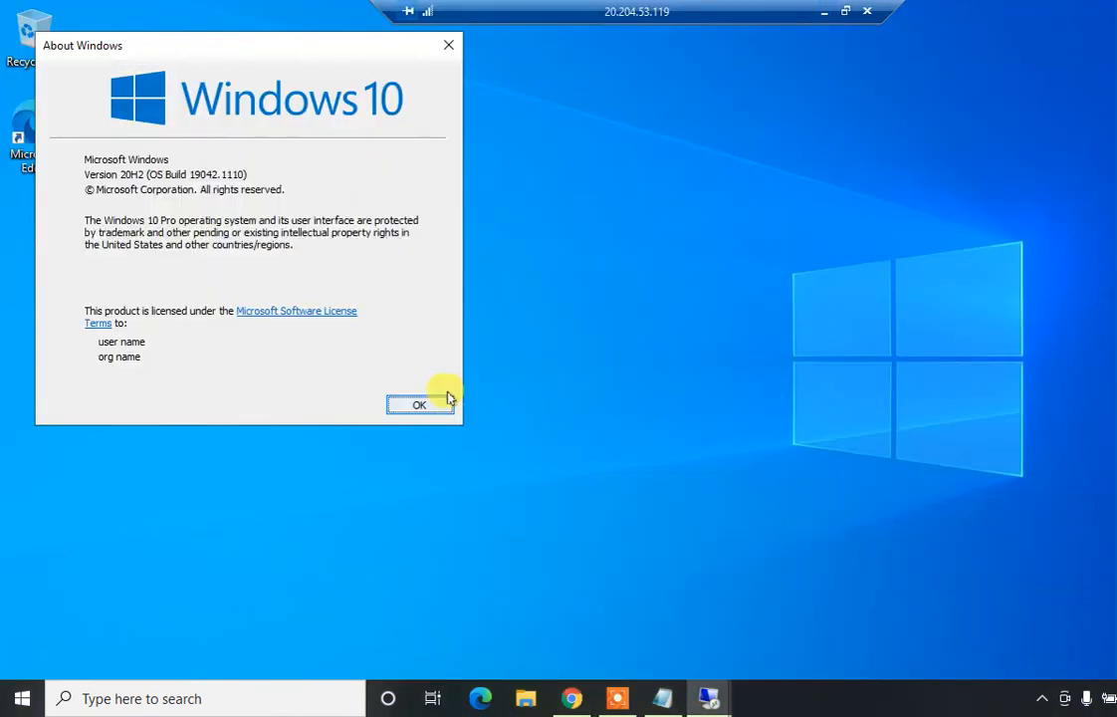
click(419, 405)
key(super+r)
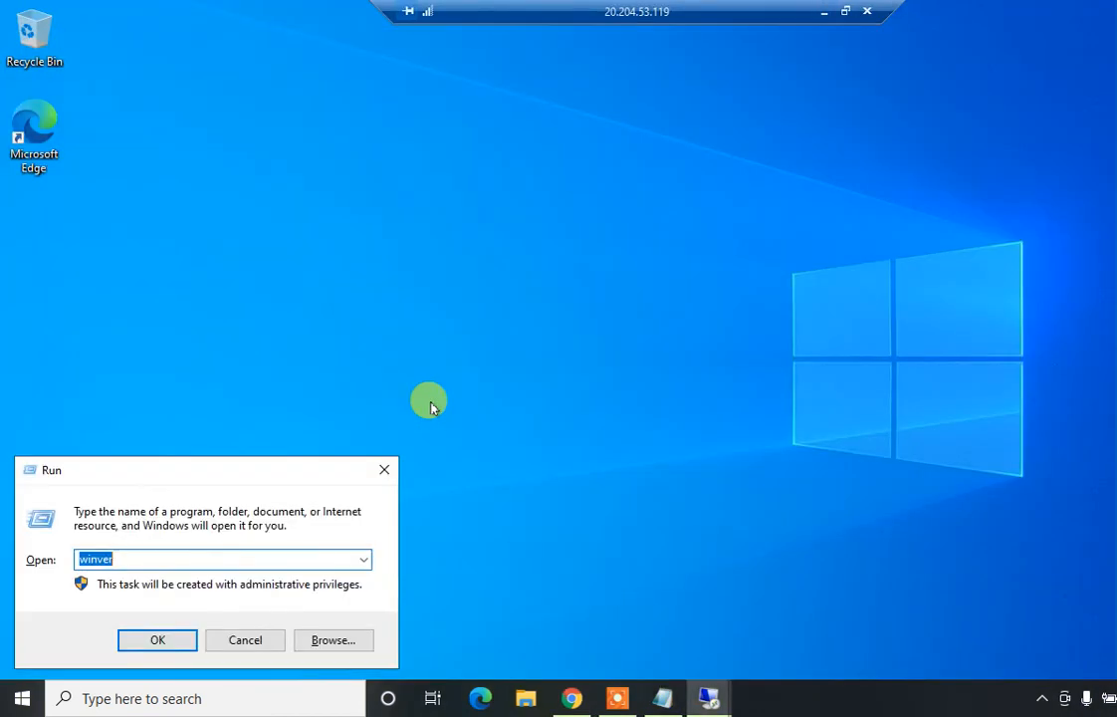
text(cmd)
key(Return)
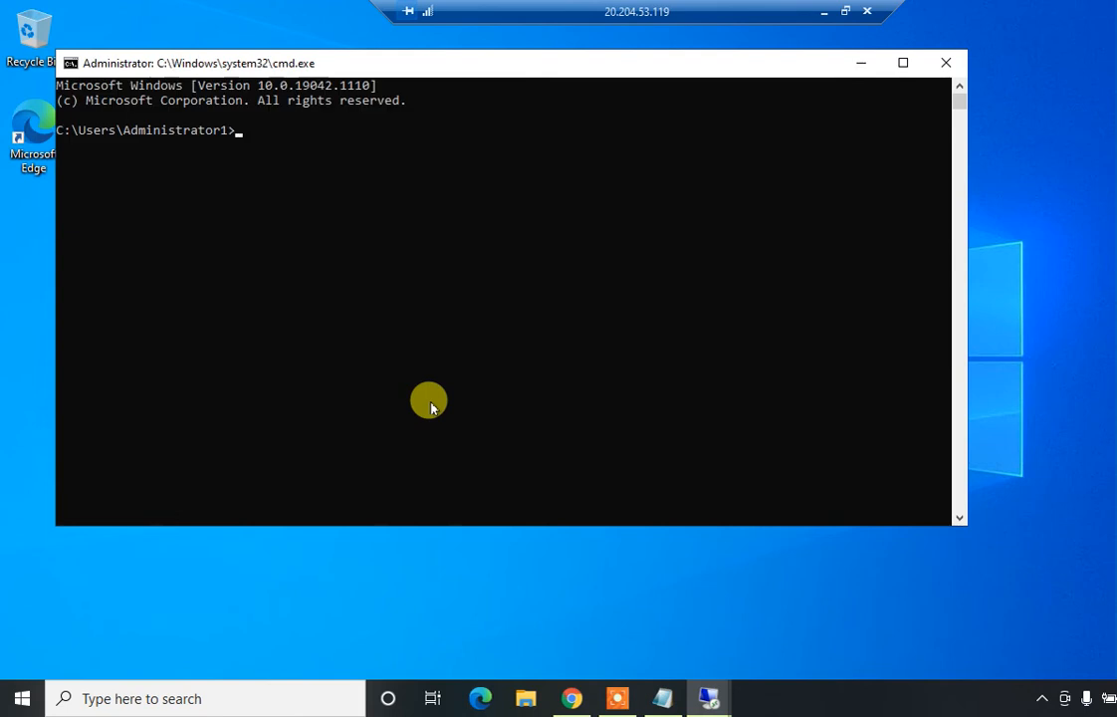
text(ipconfig)
key(Return)
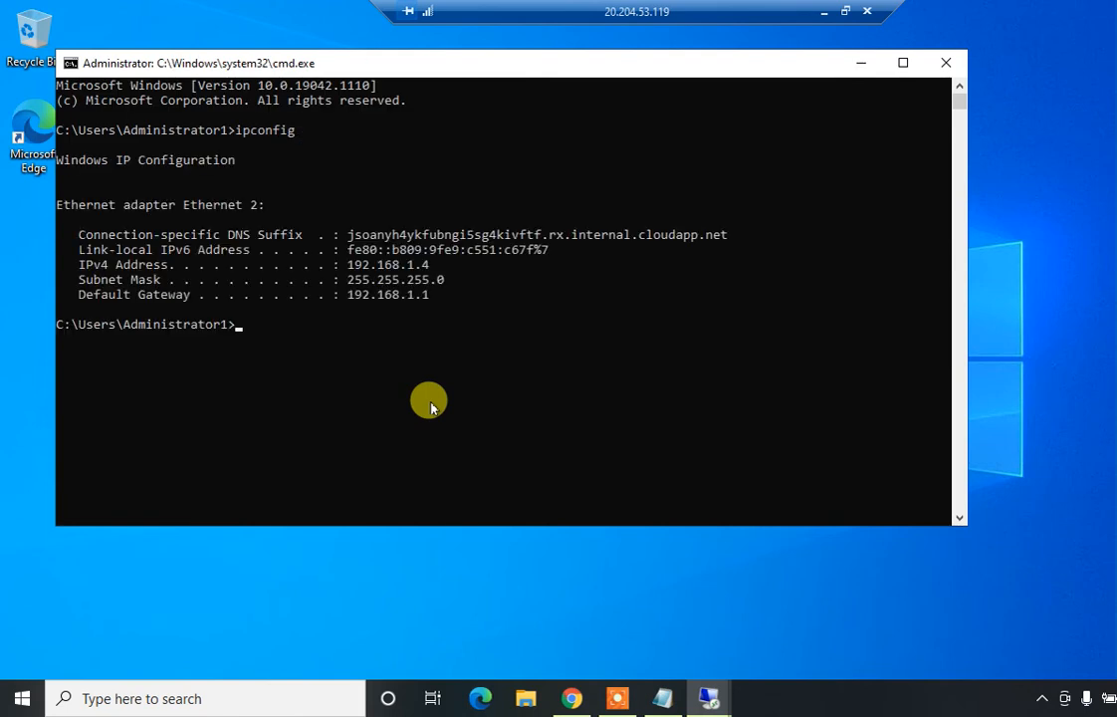
Ping 192.168.1.5 from Vm-1, getting all four replies, then enter firewall.cpl
text(ping 192.168.1.5)
key(Return)
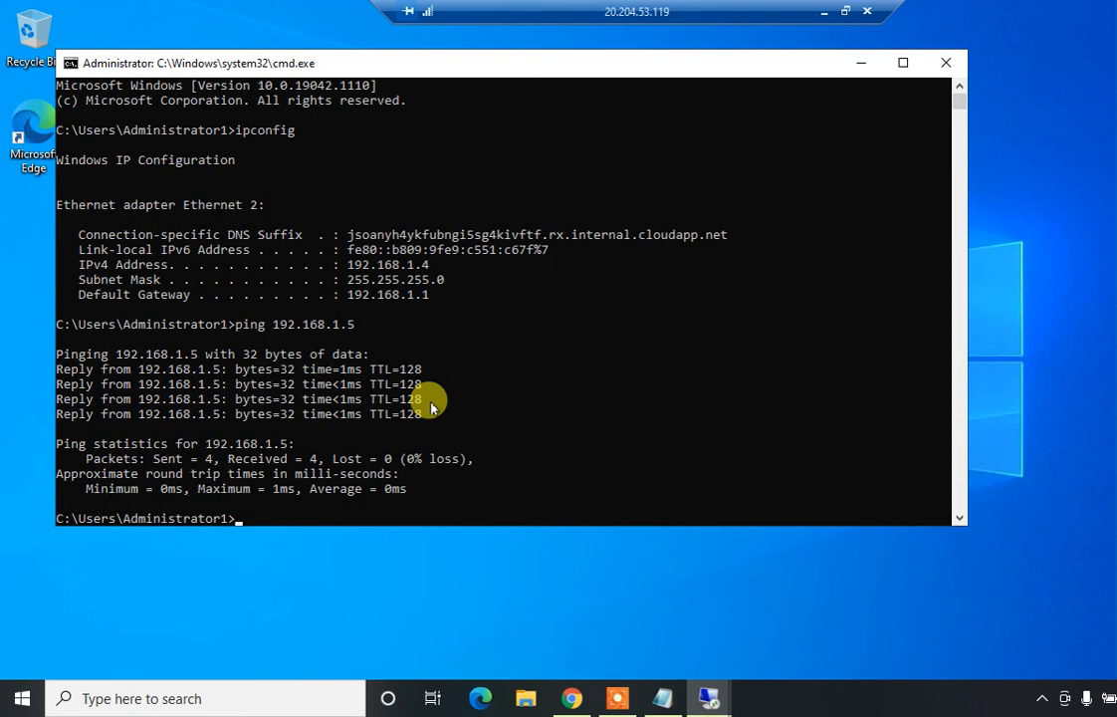
text(fire)
key(BackSpace)
key(BackSpace)
key(BackSpace)
key(BackSpace)
text(firewall.cpl)
Open Windows Defender Firewall and review the on/off settings for both networks without changes
key(Return)
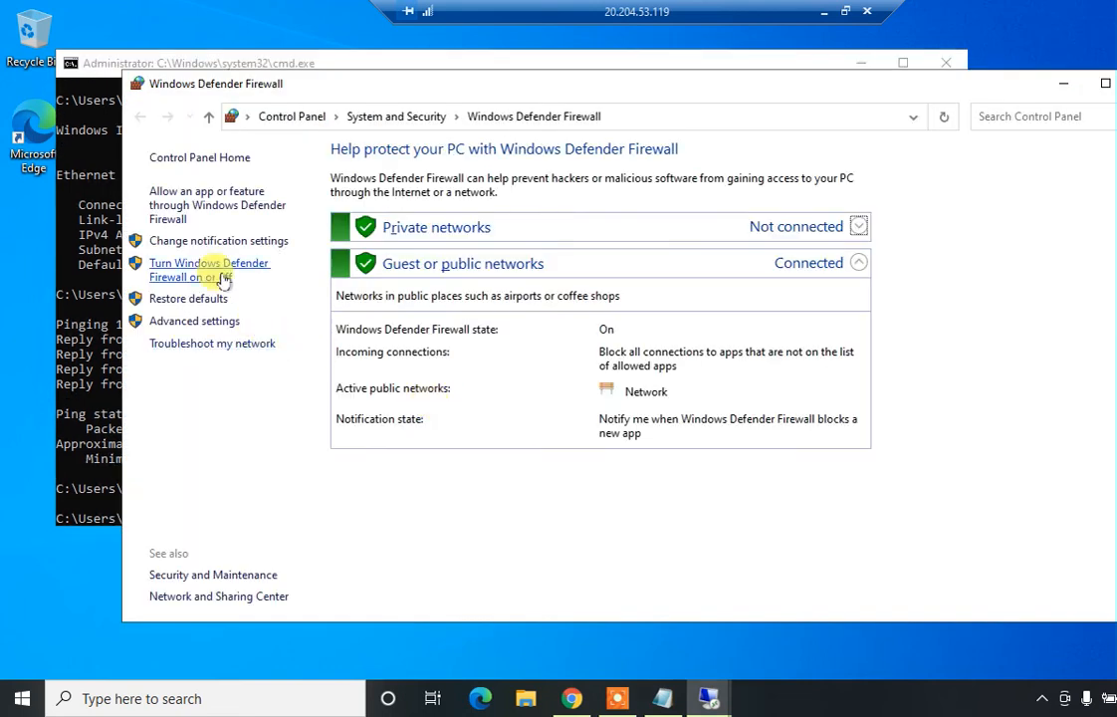
click(219, 274)
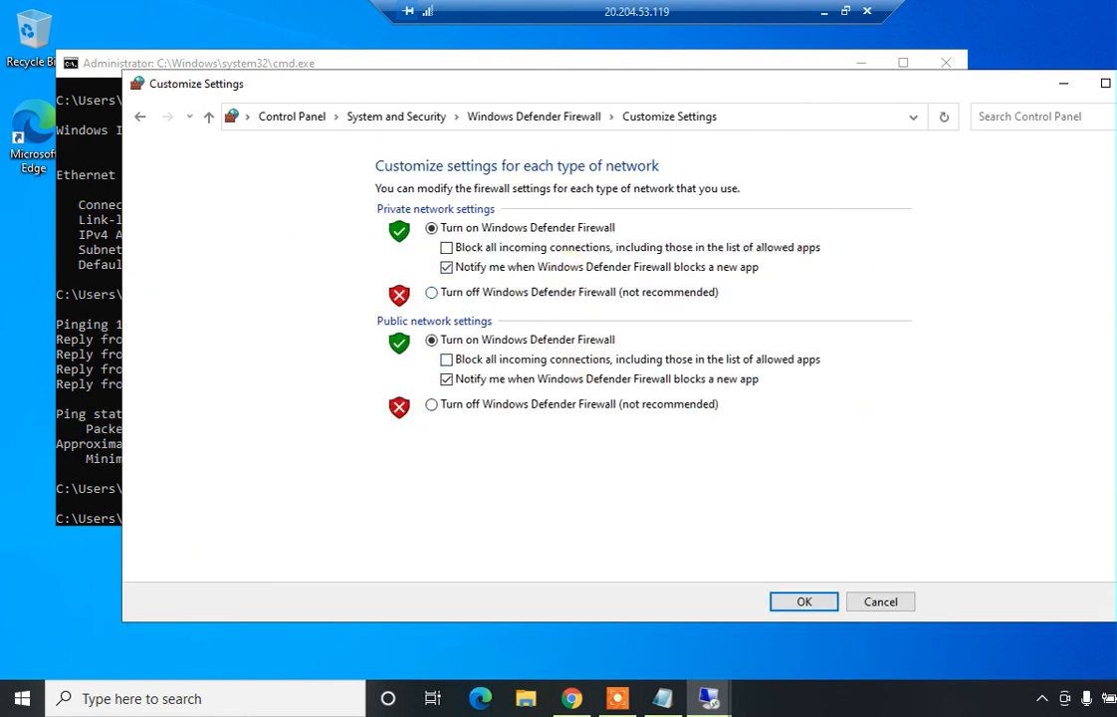
click(1116, 84)
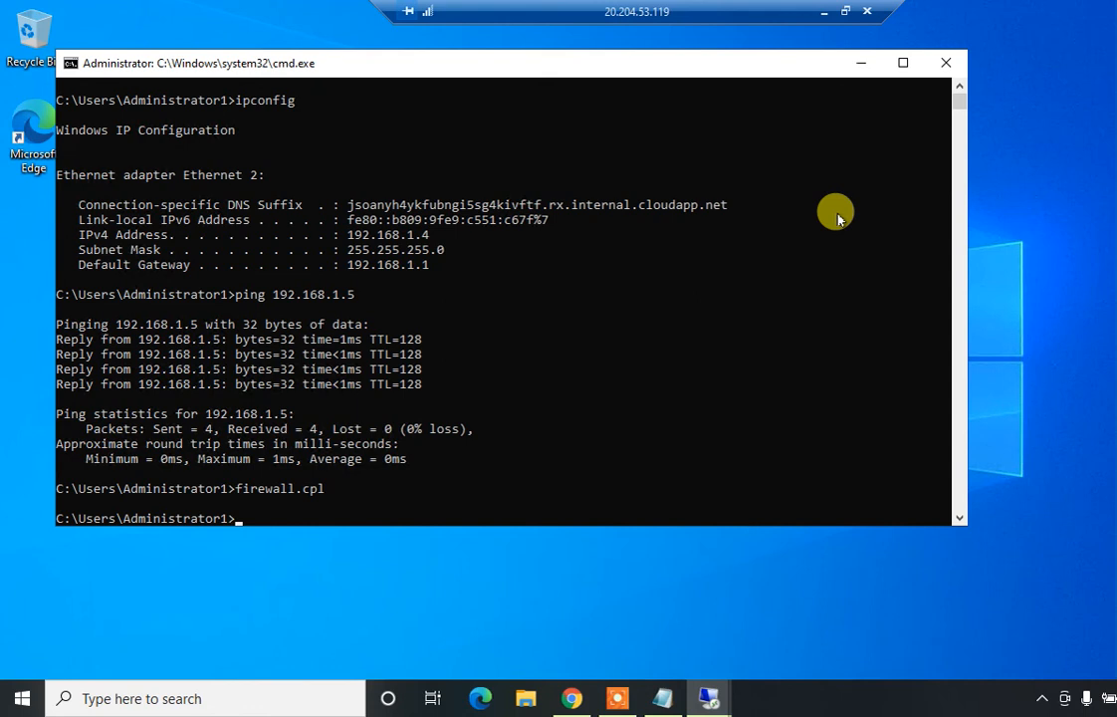
Relaunch firewall.cpl after closing an accidental Feedback Hub, then close the firewall and command prompt windows
key(super+r)
text(fire)
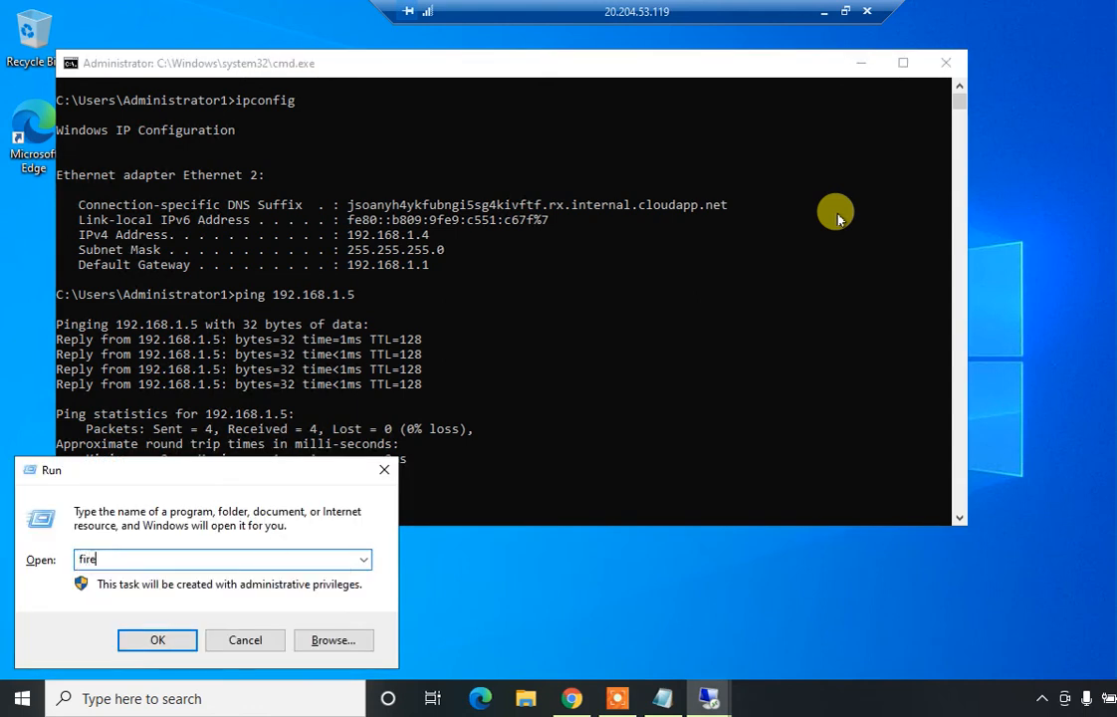
text(wa)
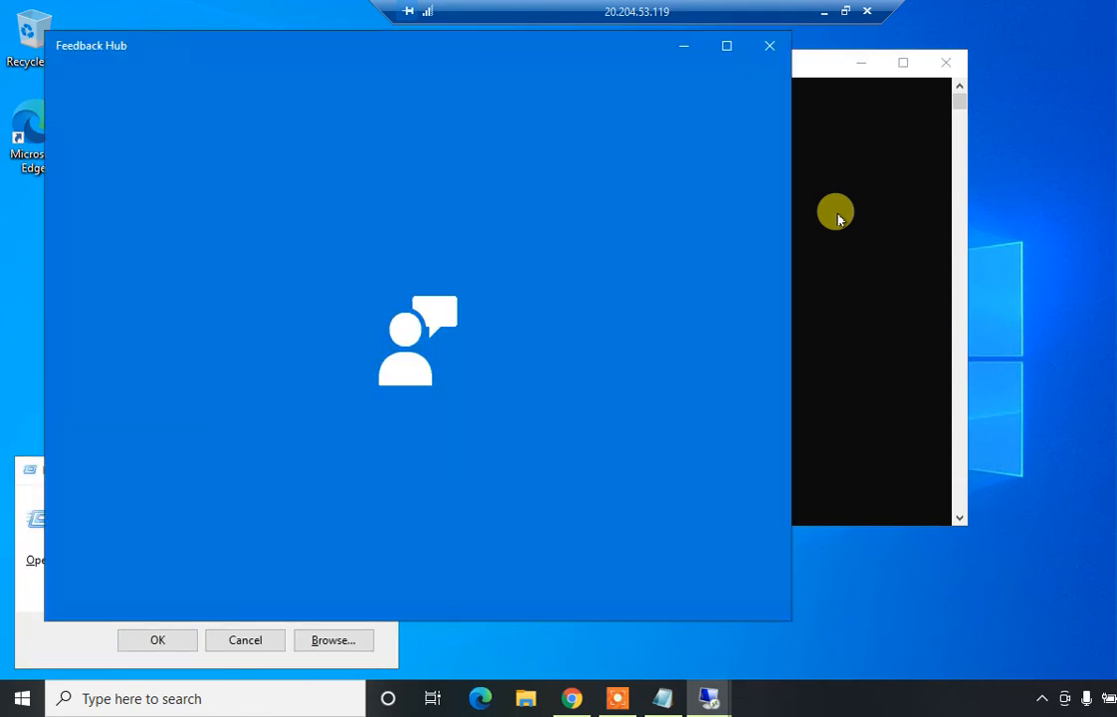
click(770, 45)
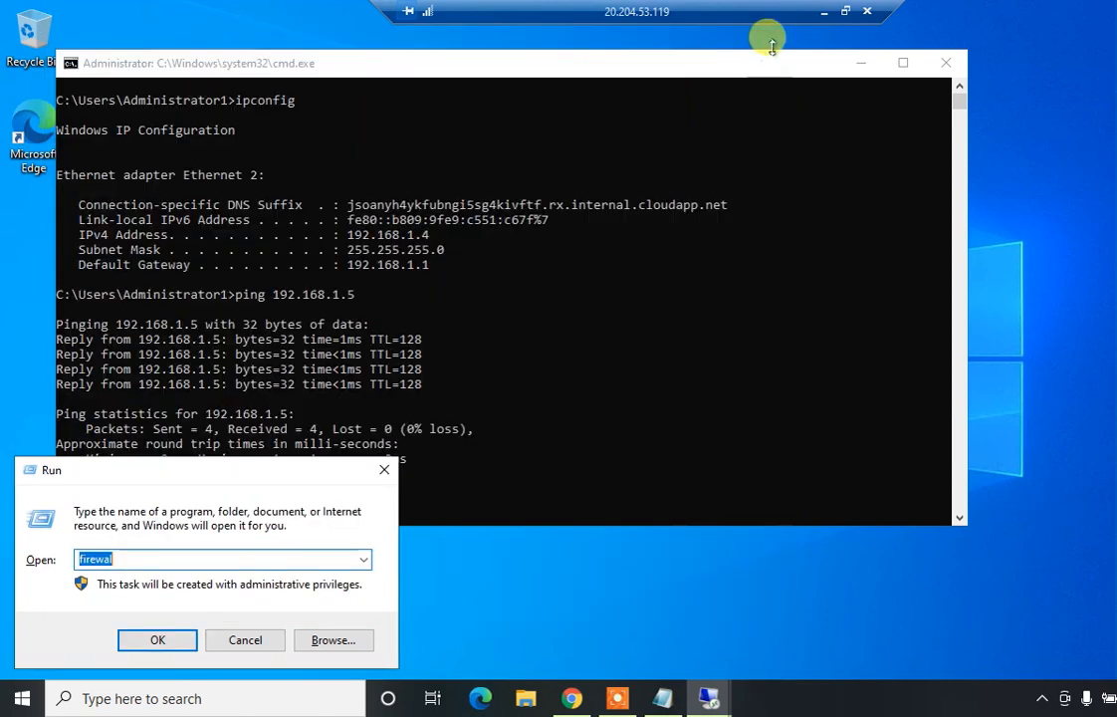
click(182, 560)
text(l.cpl)
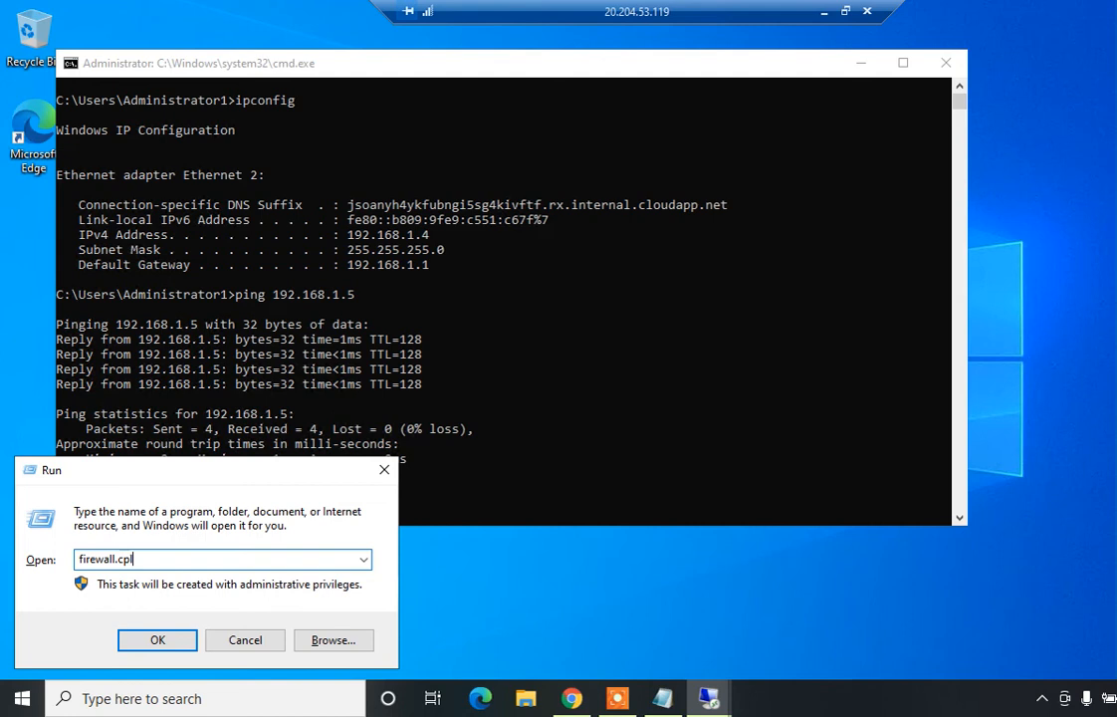
key(Return)
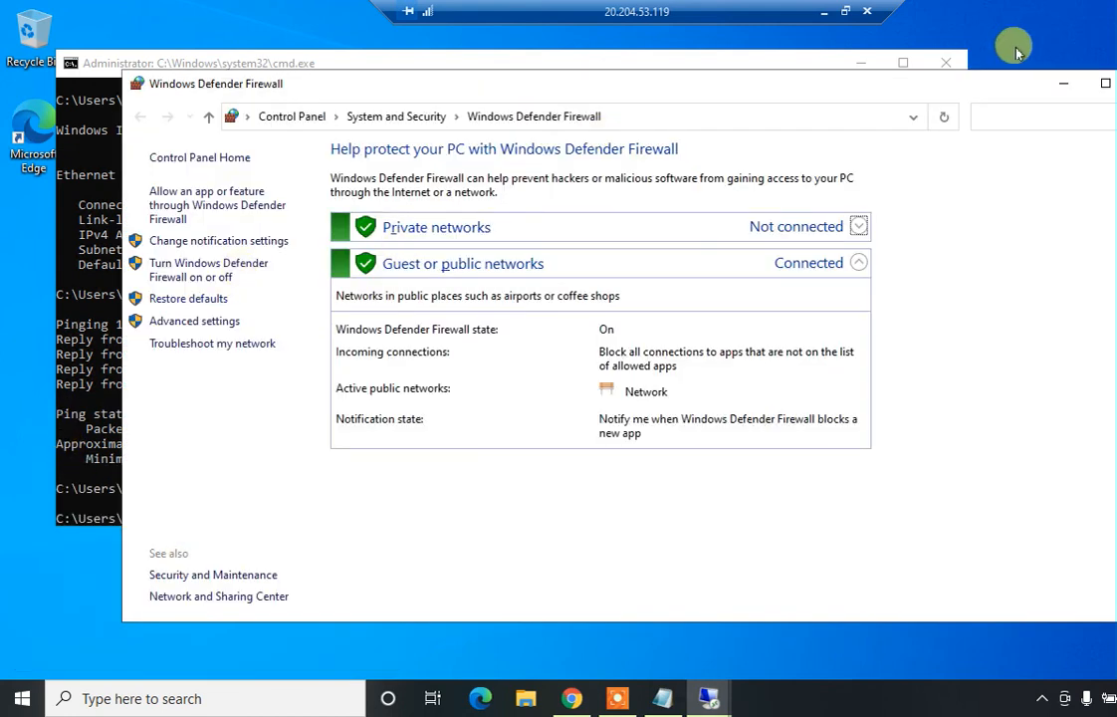
key(alt+F4)
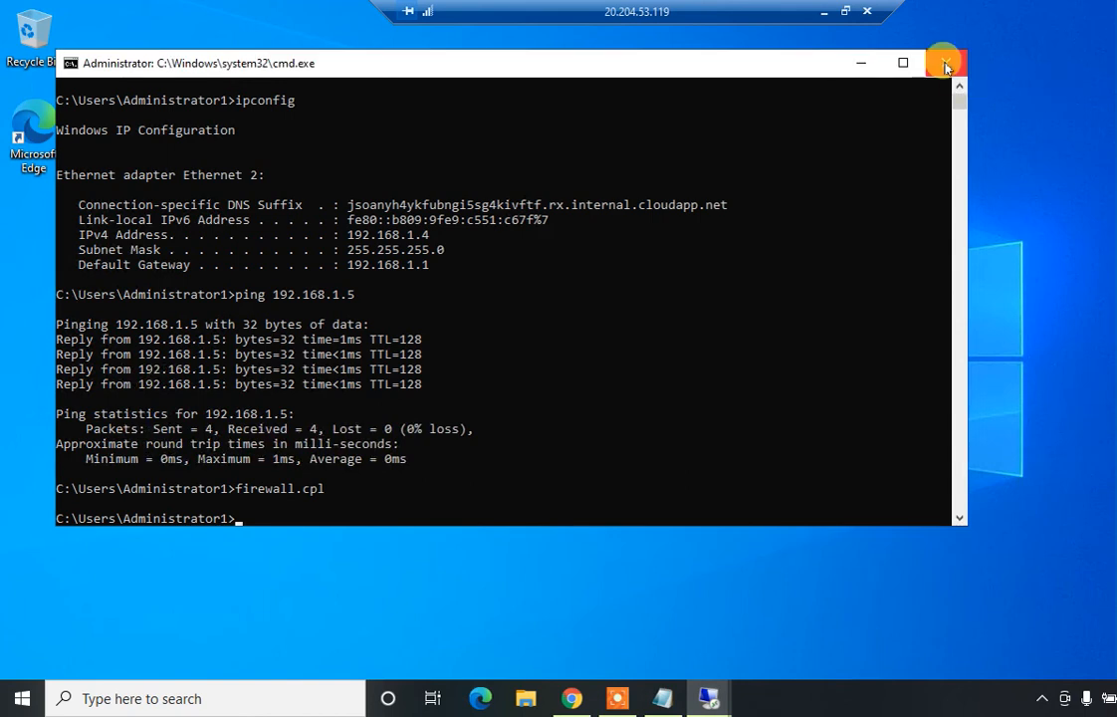
click(944, 62)
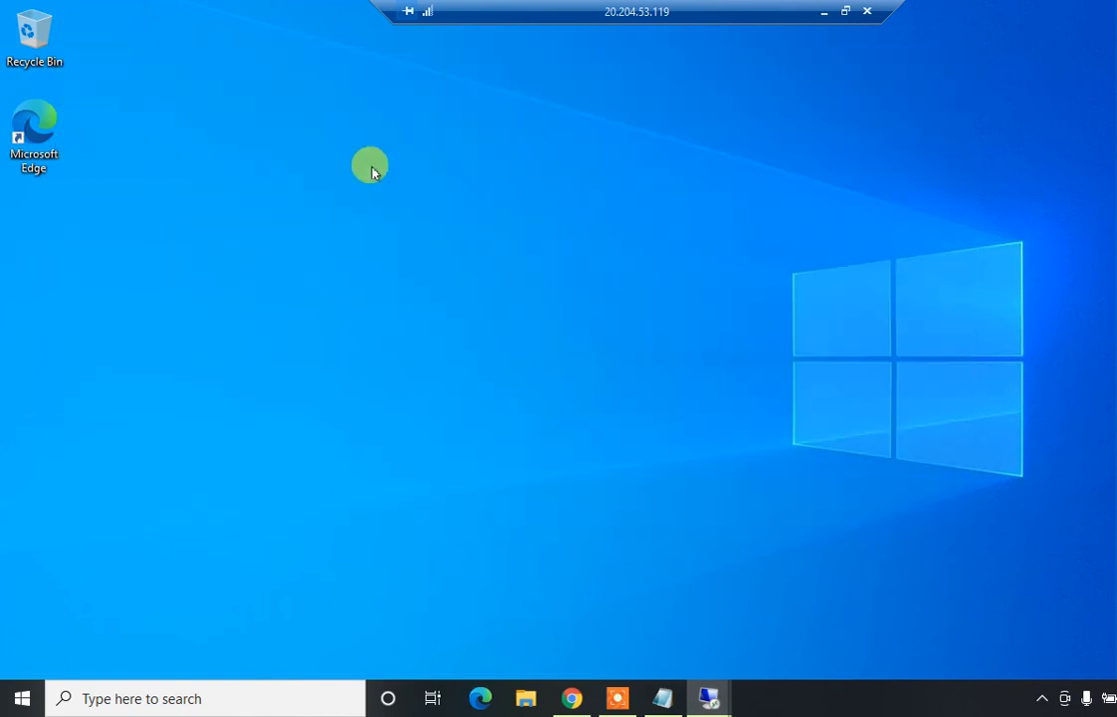
Create a desktop folder named 'Data Sharing from Windows 10' and open it
right_click(270, 207)
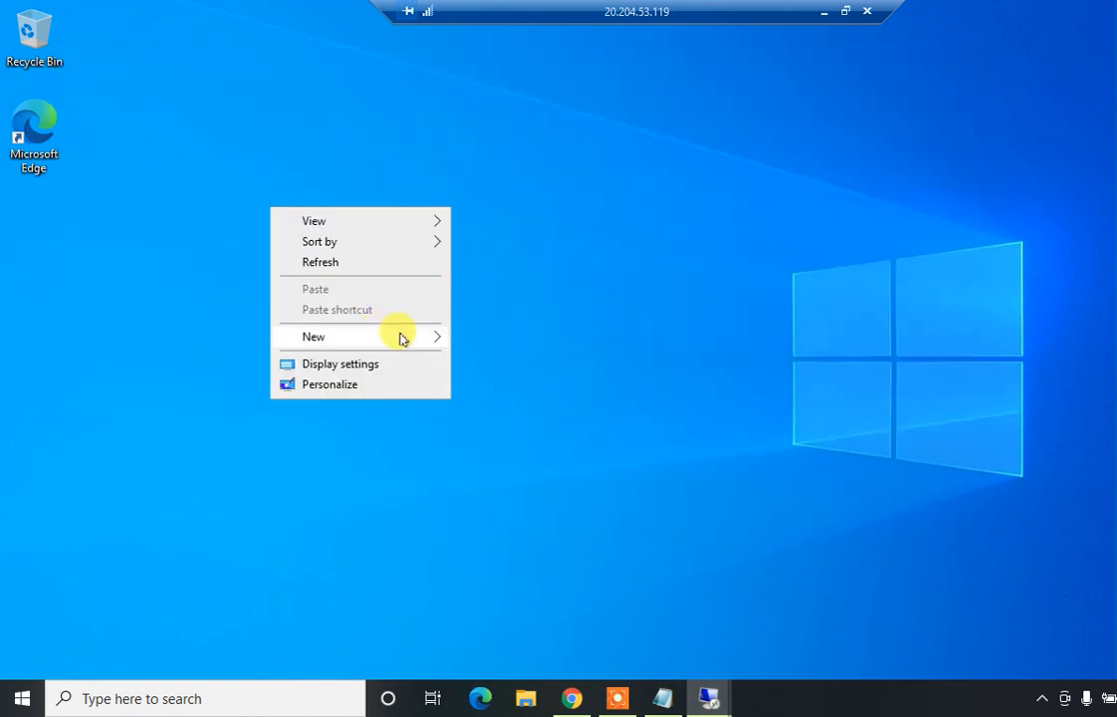
mouse_move(430, 339)
click(495, 338)
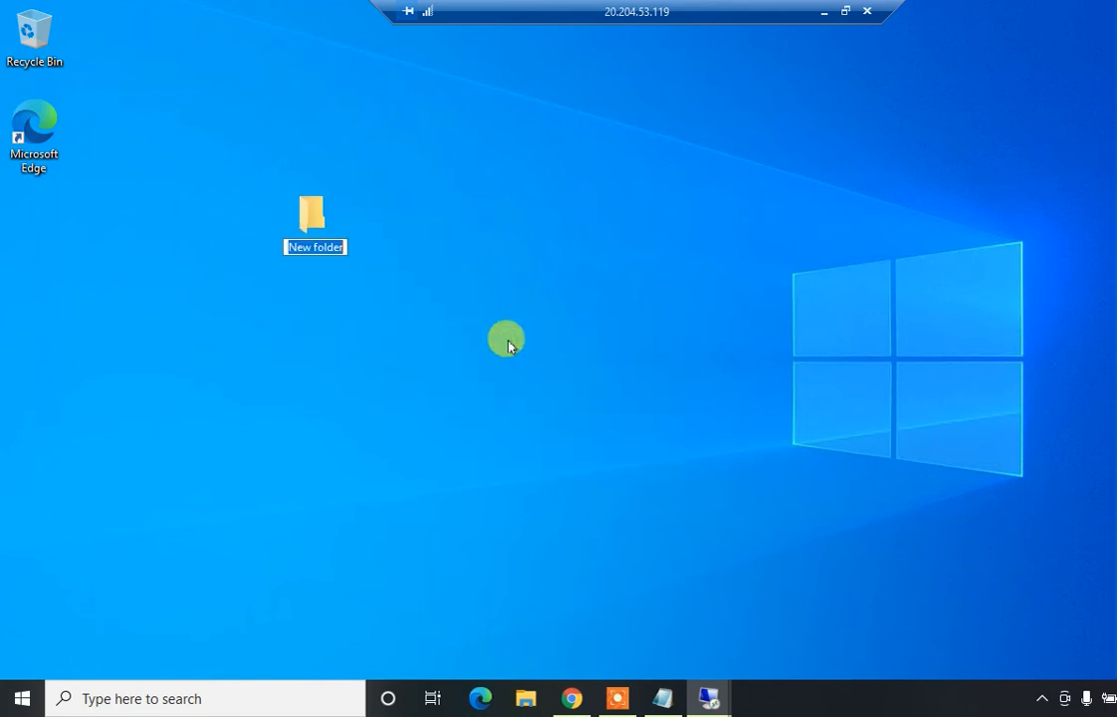
text(Data Sharing from Windows 10)
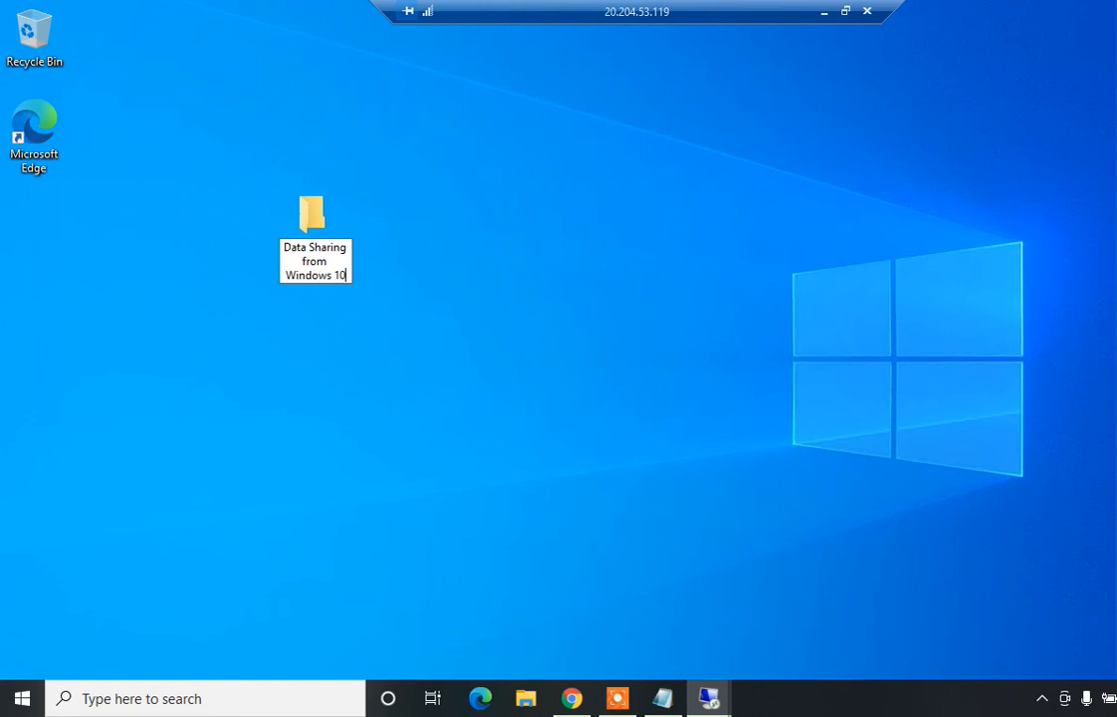
key(Return)
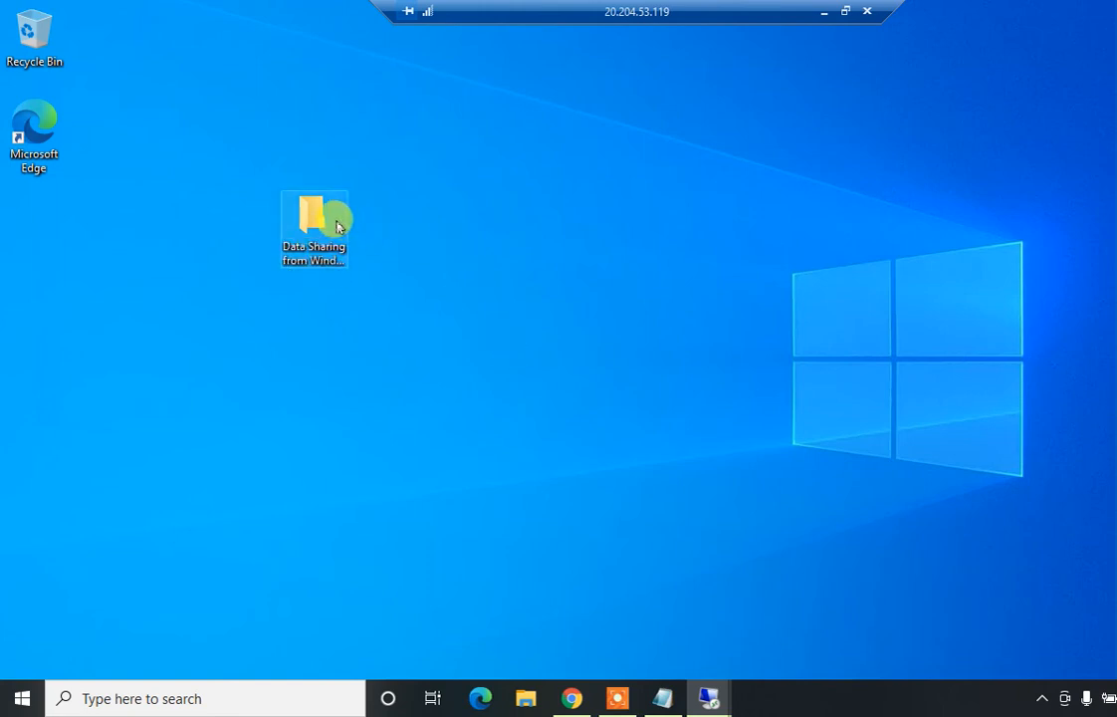
double_click(338, 227)
Add a New Rich Text Document containing 'This is testing 1' and save it
right_click(467, 239)
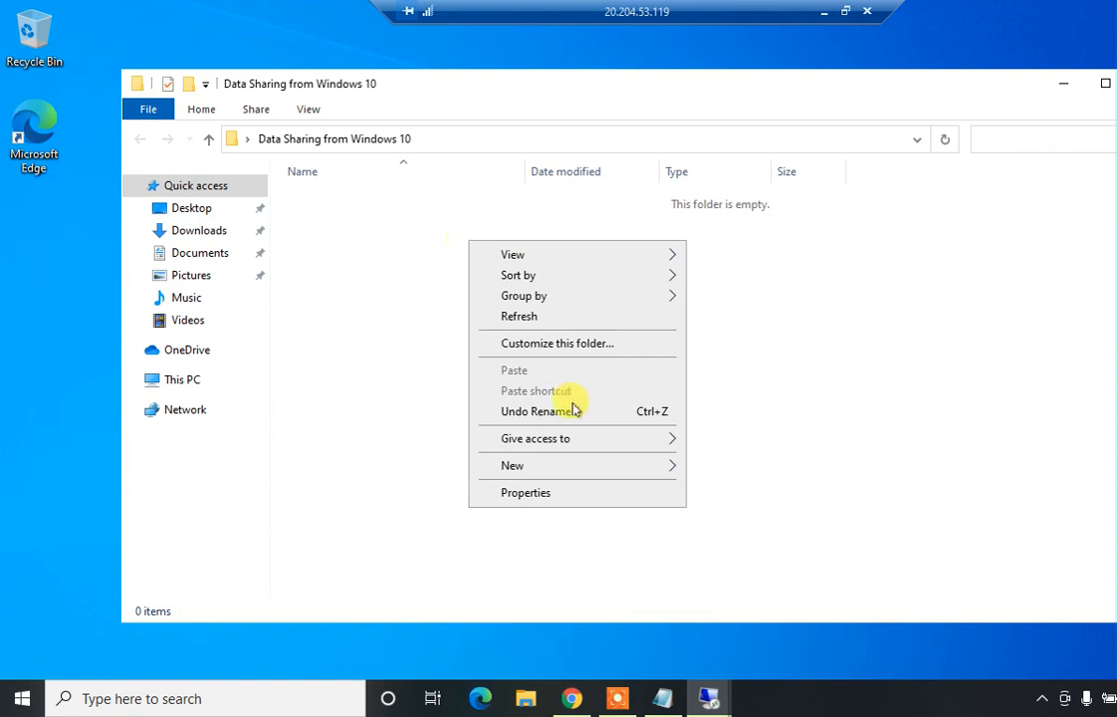
mouse_move(585, 466)
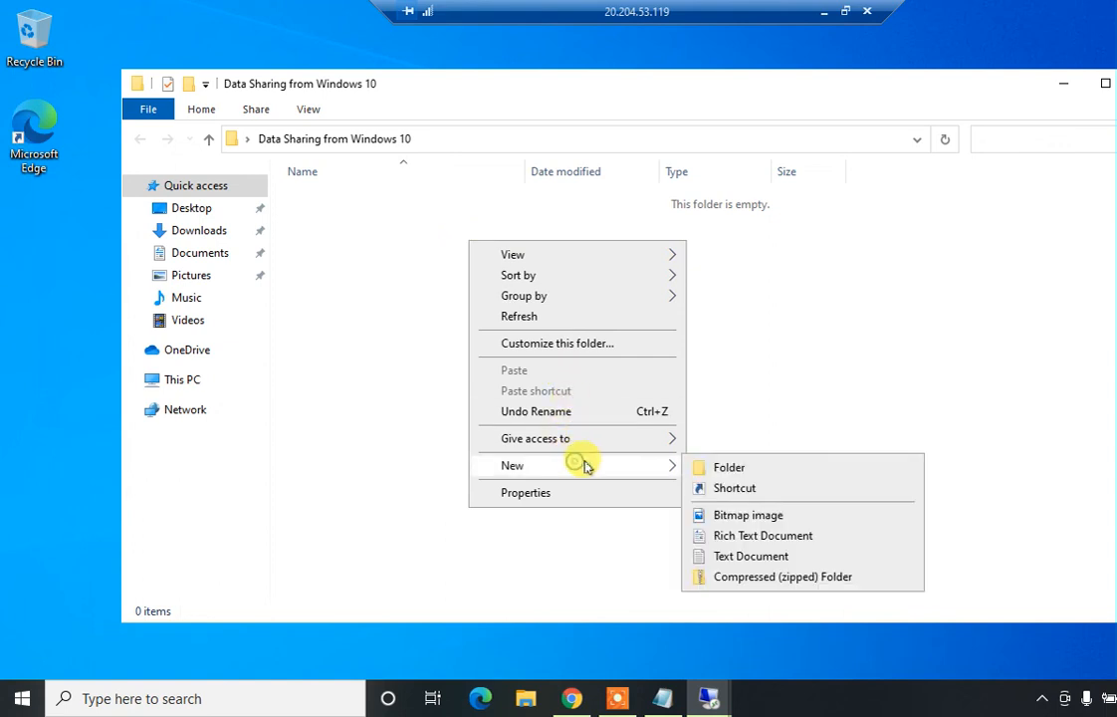
click(742, 536)
click(511, 319)
click(418, 202)
double_click(419, 203)
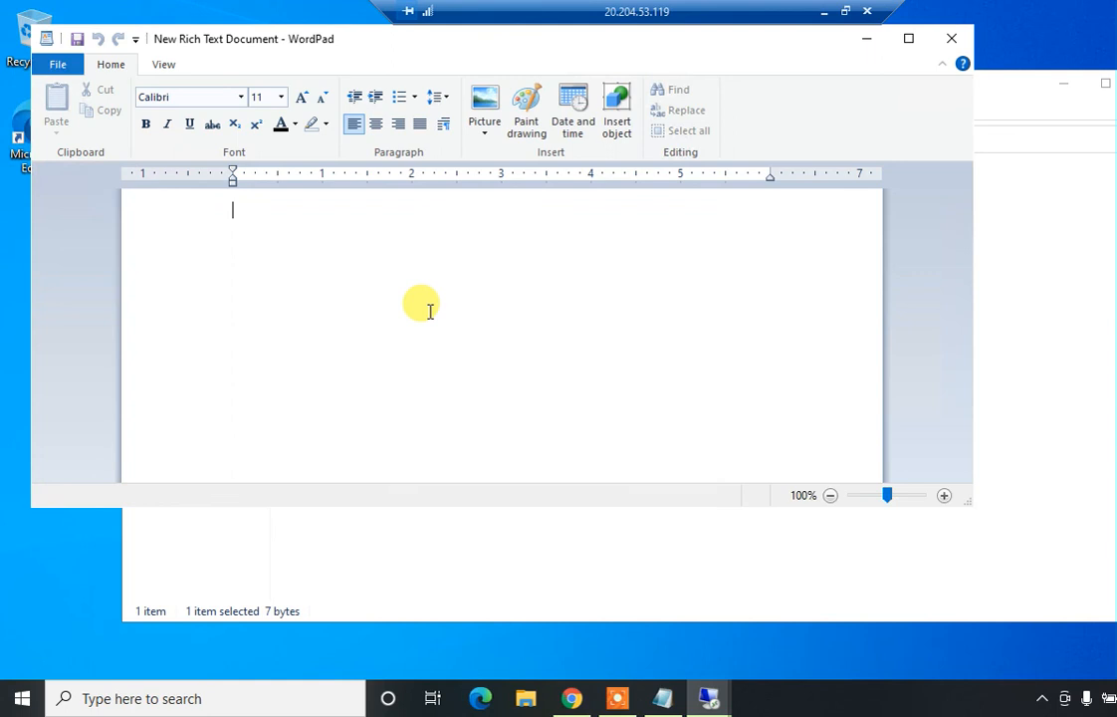
text(Thi)
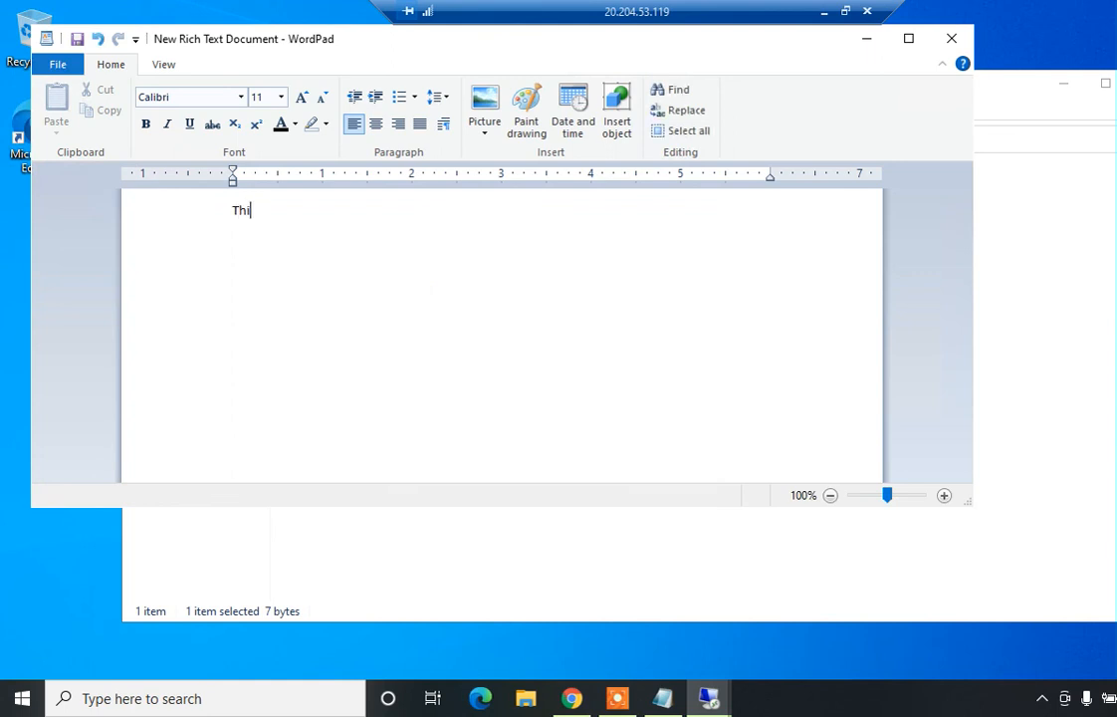
text(s is testing 1)
key(ctrl+s)
click(952, 38)
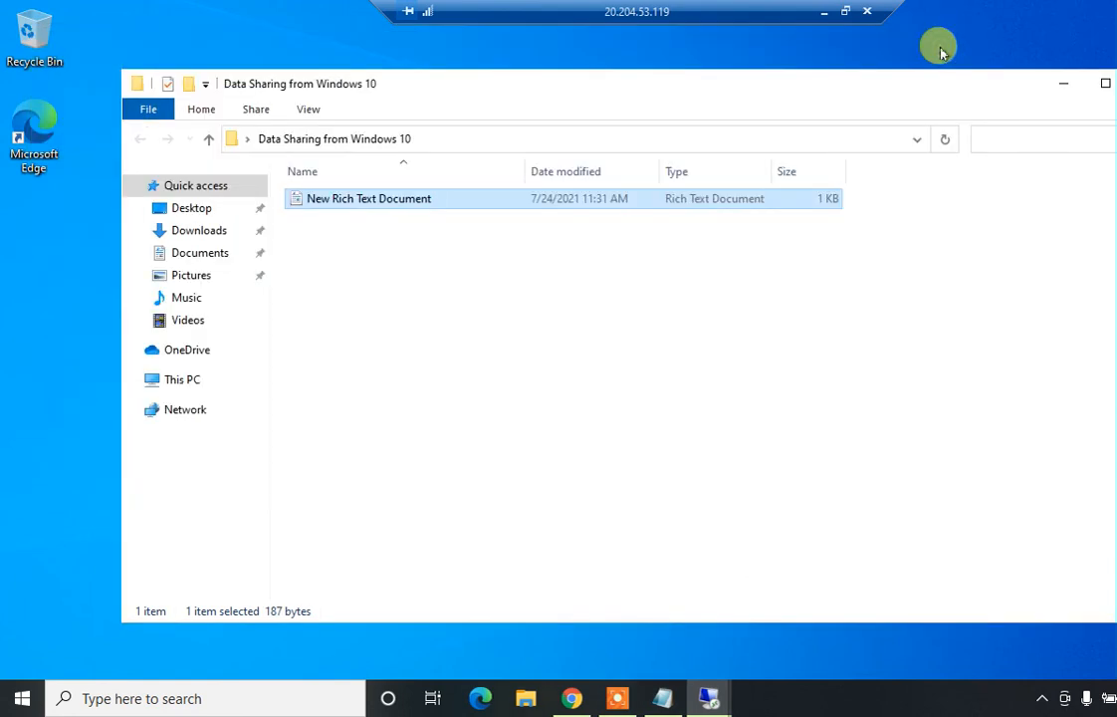
Add a text file named asd containing 1234563, save it, and close the folder
right_click(488, 304)
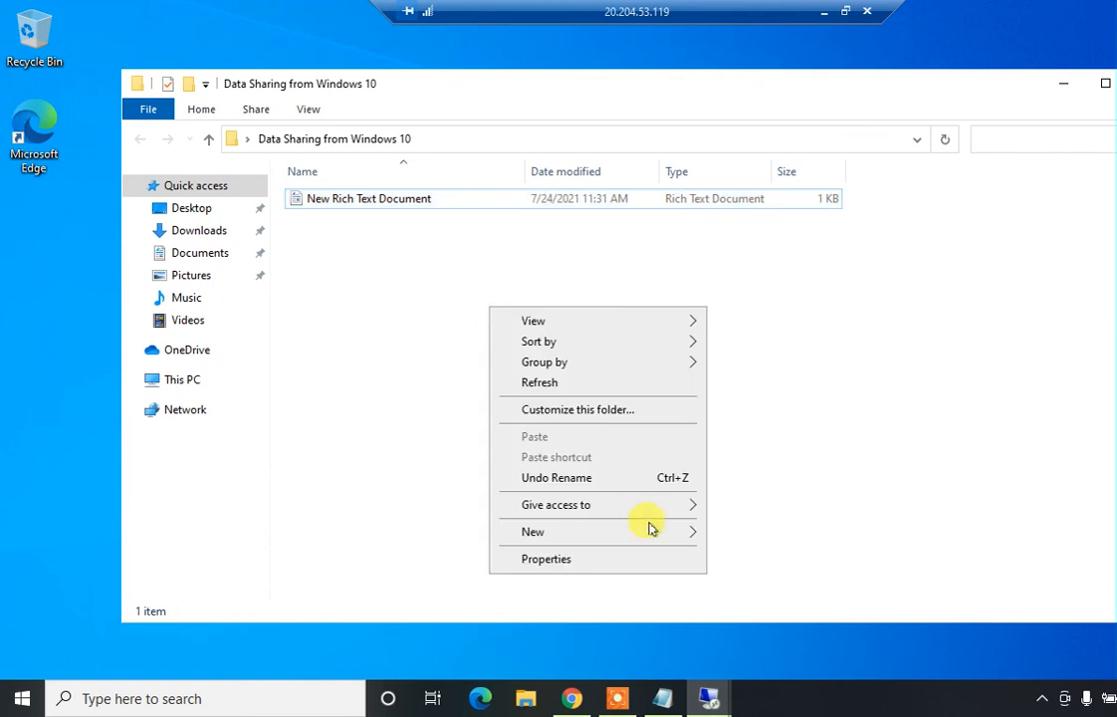
mouse_move(655, 534)
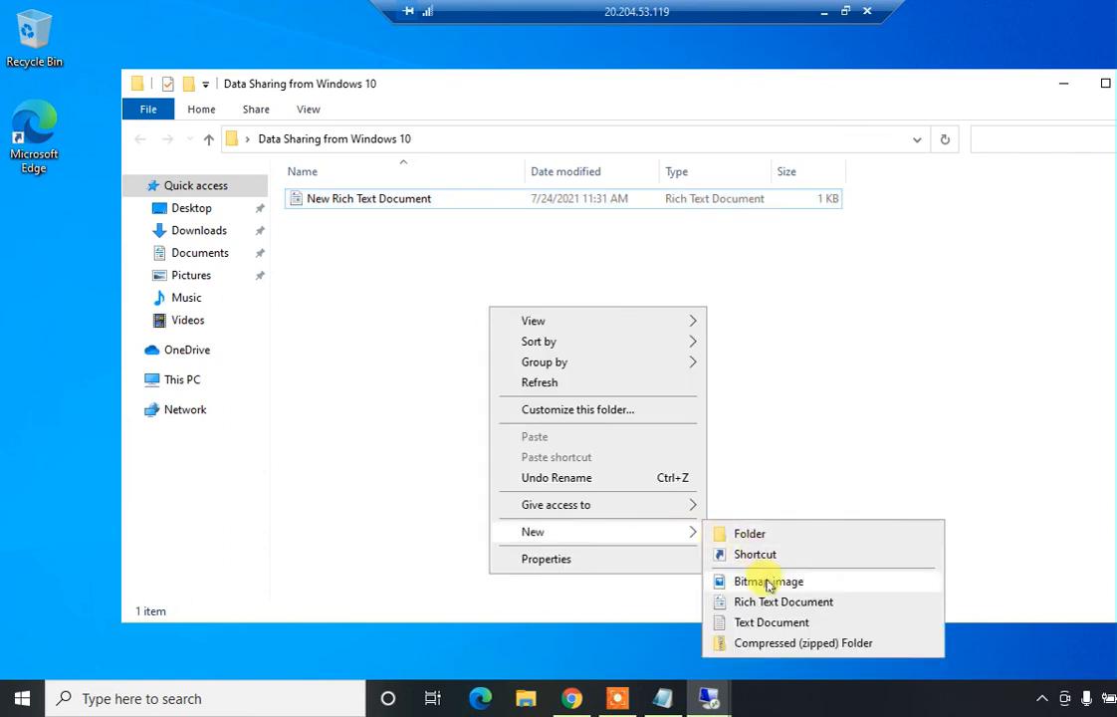
click(757, 623)
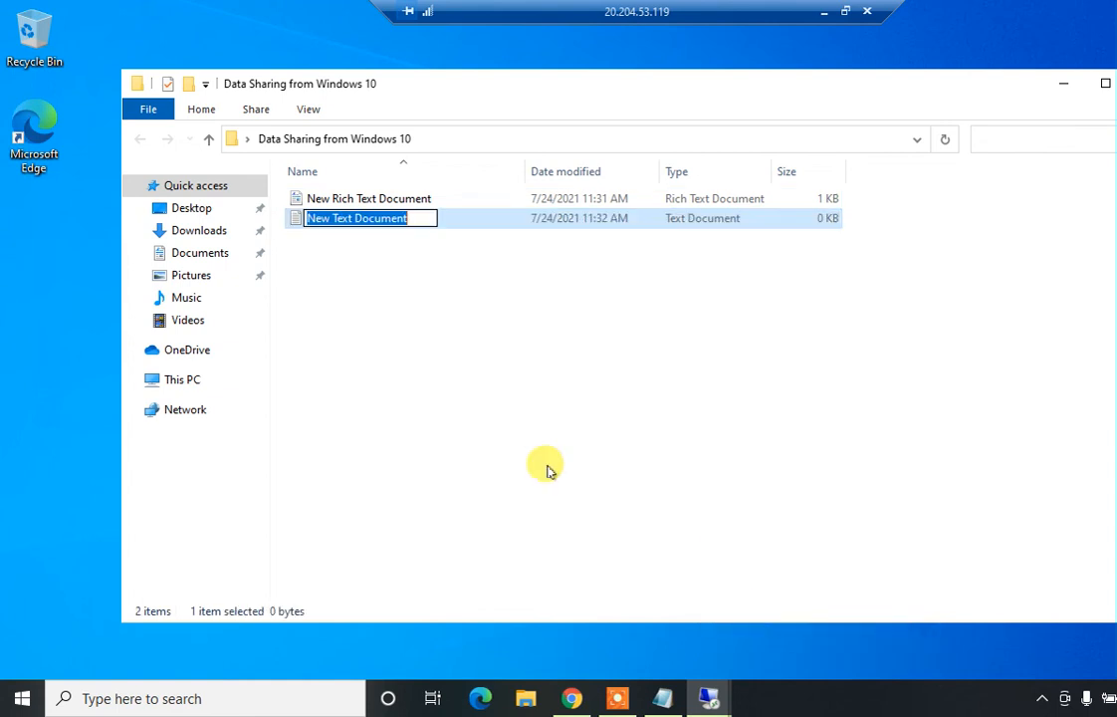
text(asd)
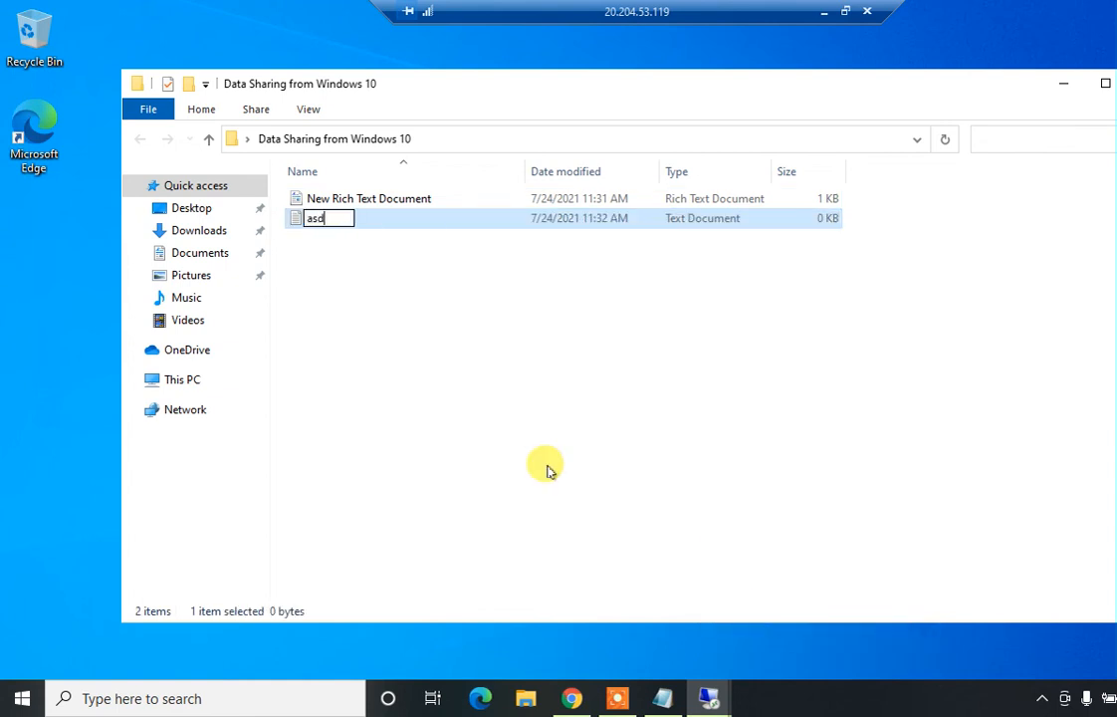
click(463, 308)
double_click(393, 202)
text(1)
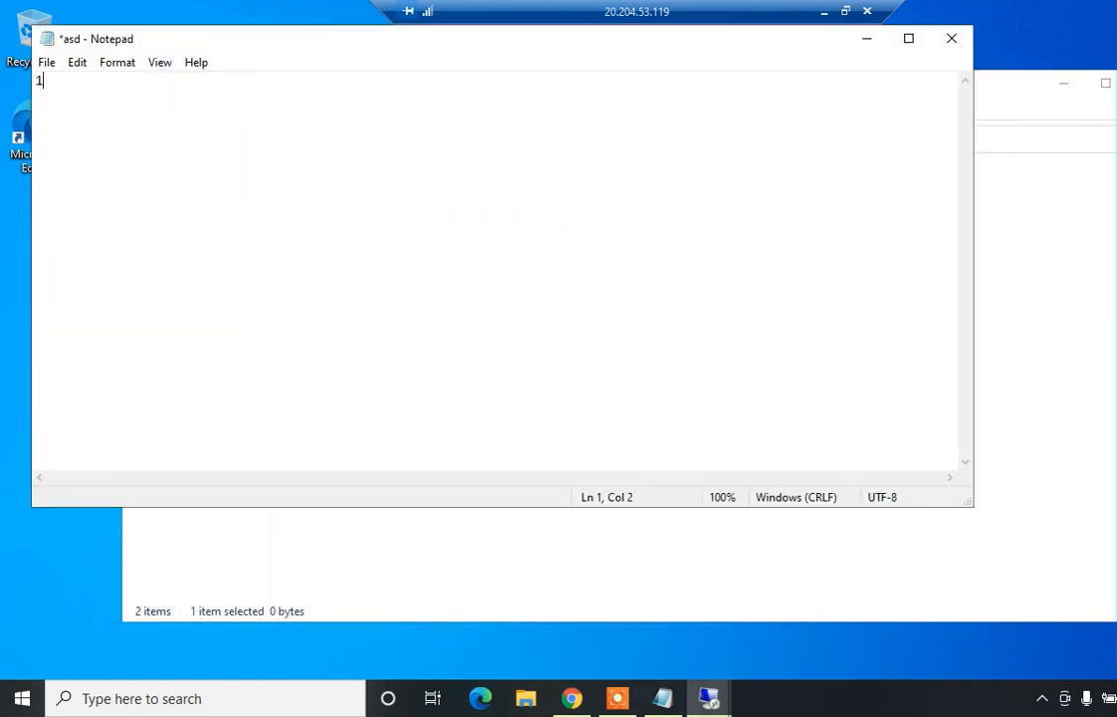
text(234563)
key(ctrl+s)
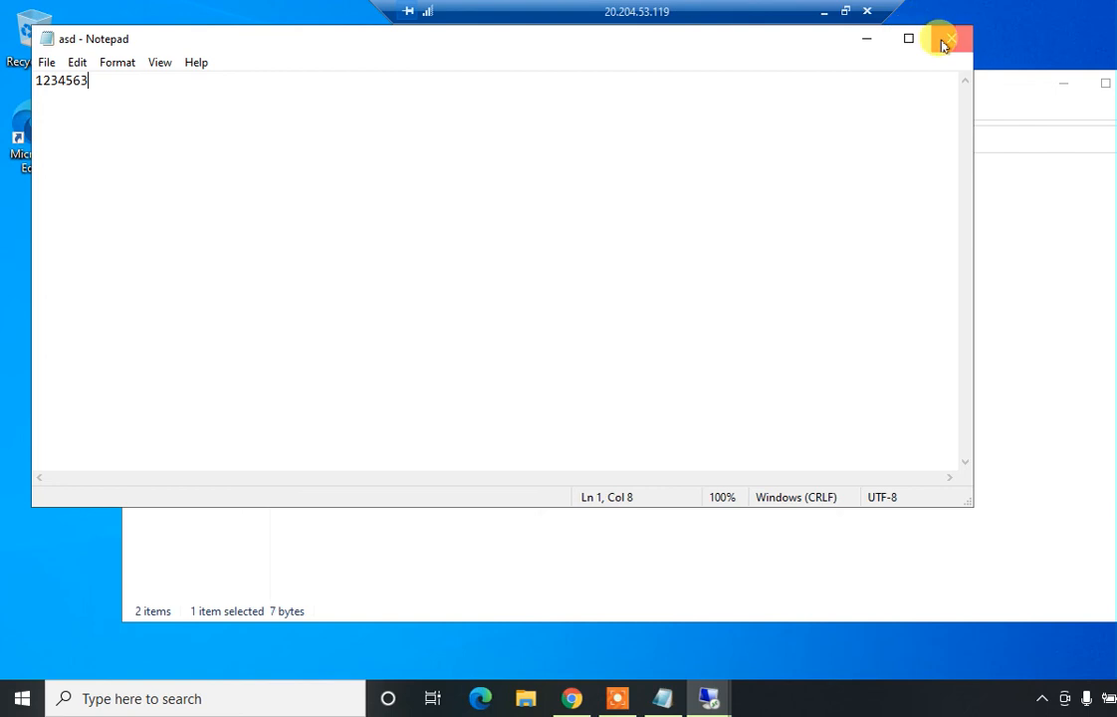
click(945, 42)
click(1116, 84)
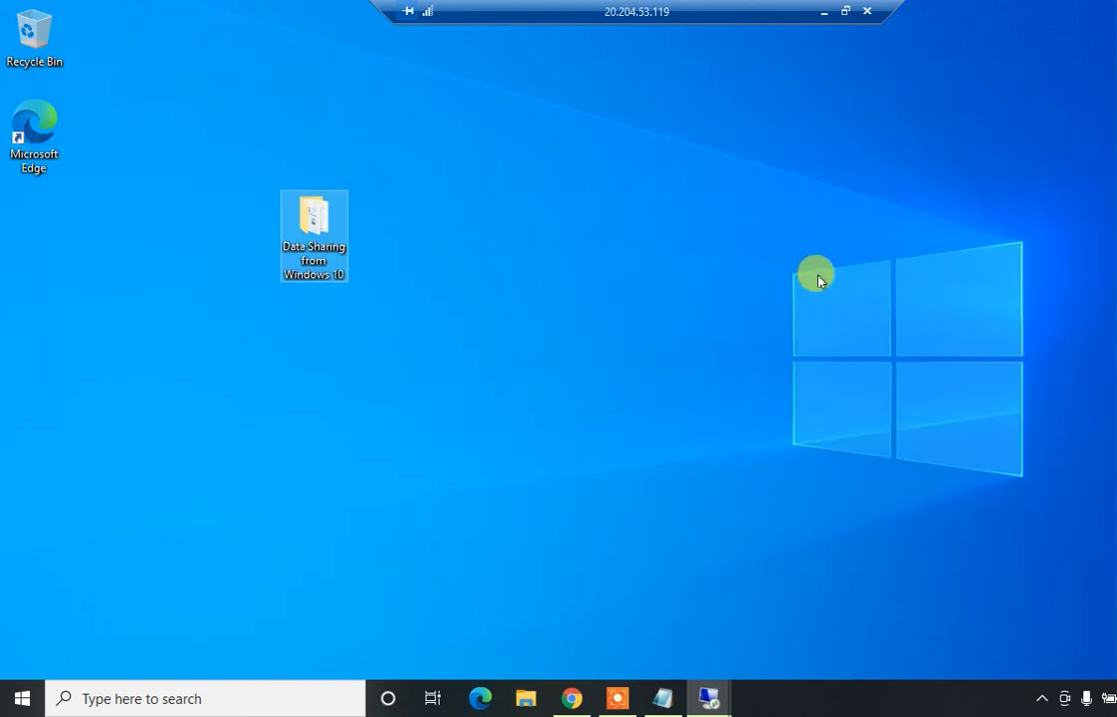
Share 'Data Sharing from Windows 10' with Everyone, enabling network discovery and file sharing for public networks
right_click(305, 205)
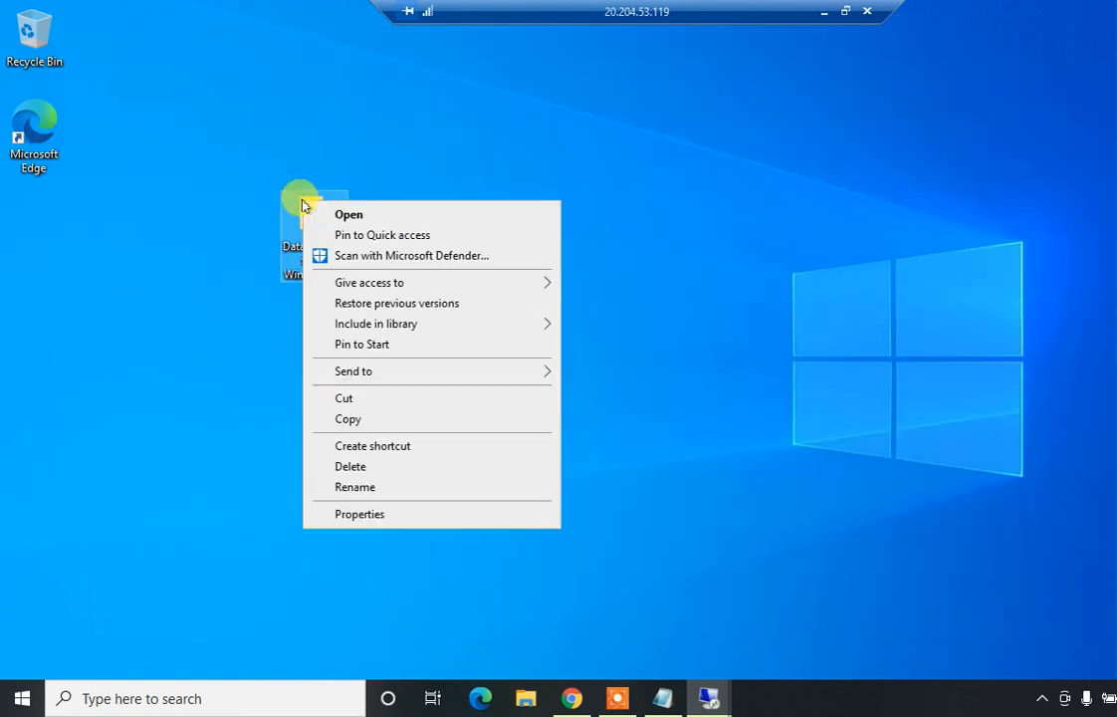
click(180, 265)
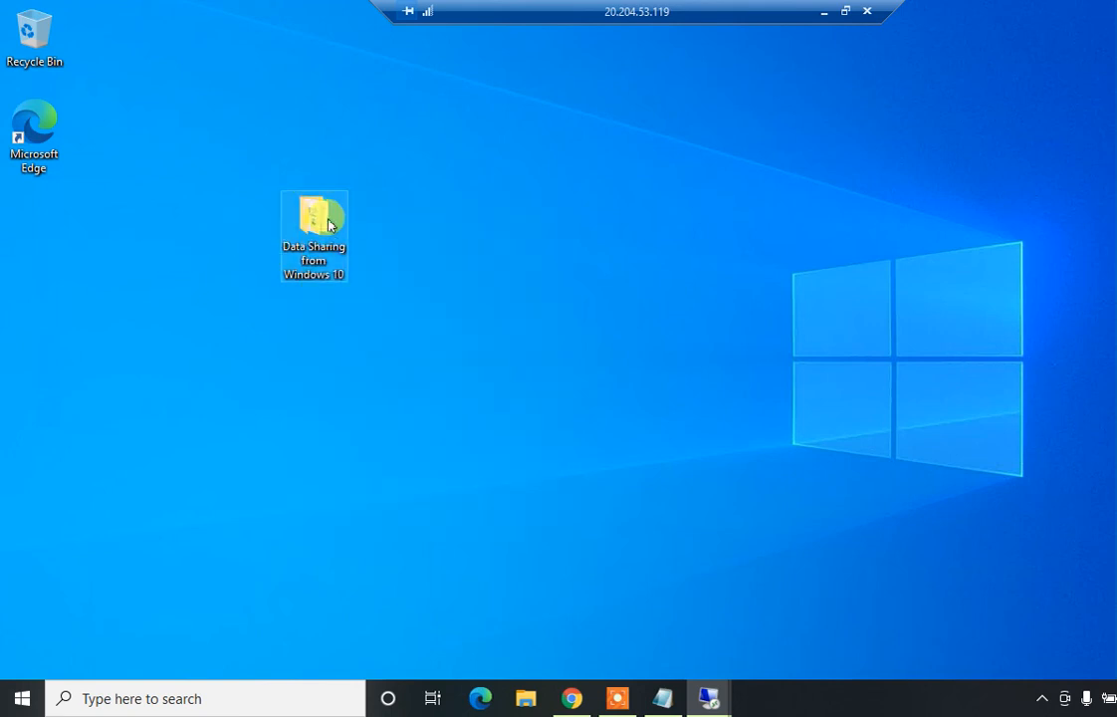
right_click(329, 222)
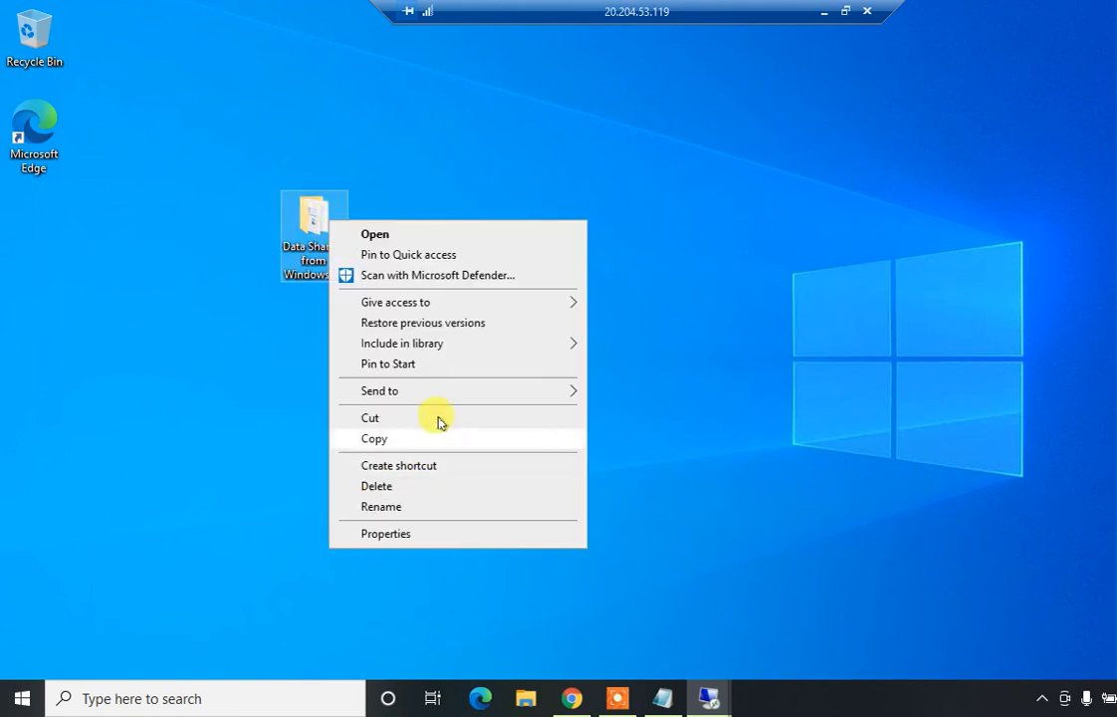
click(411, 540)
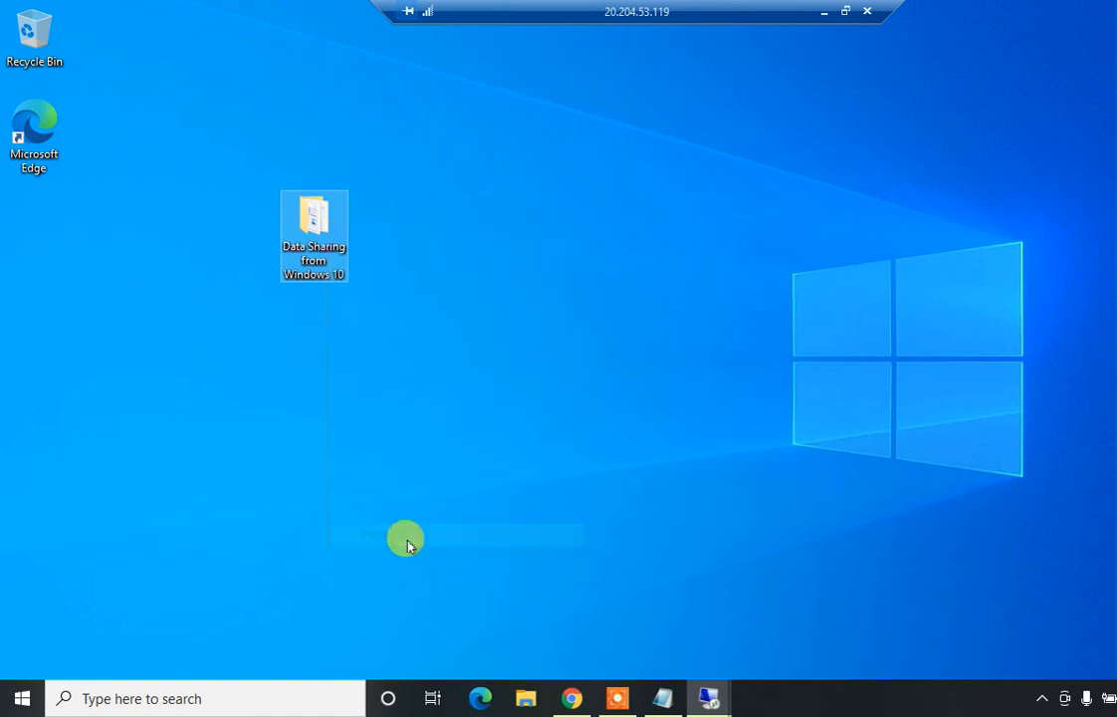
click(416, 267)
click(416, 388)
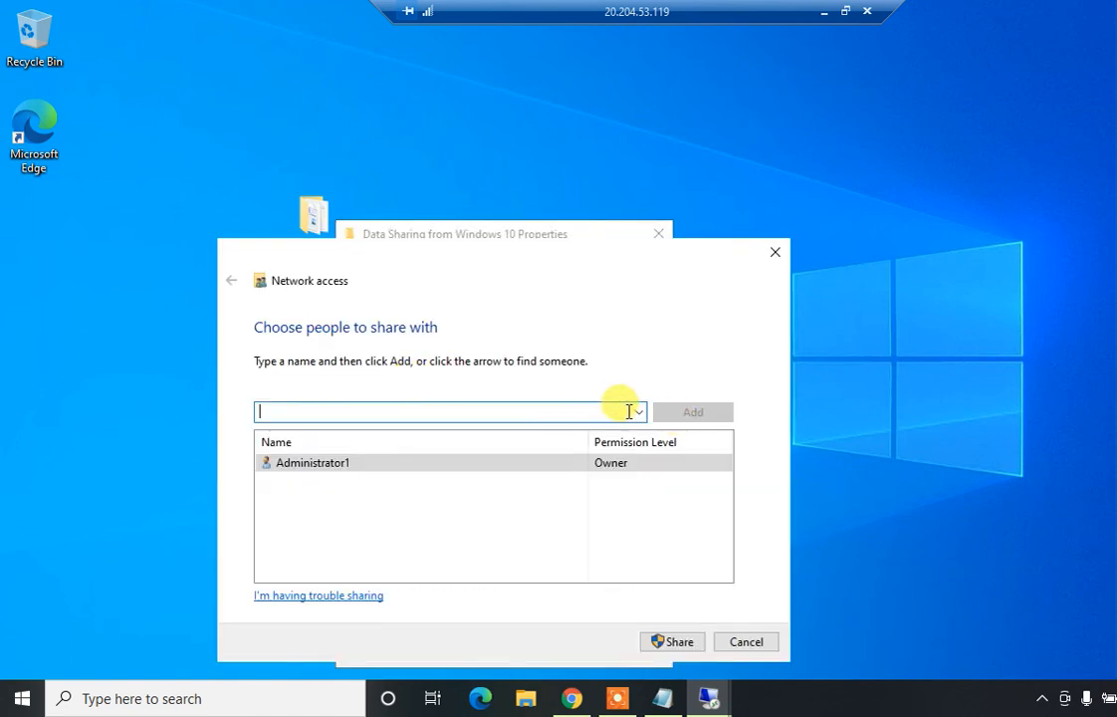
click(641, 413)
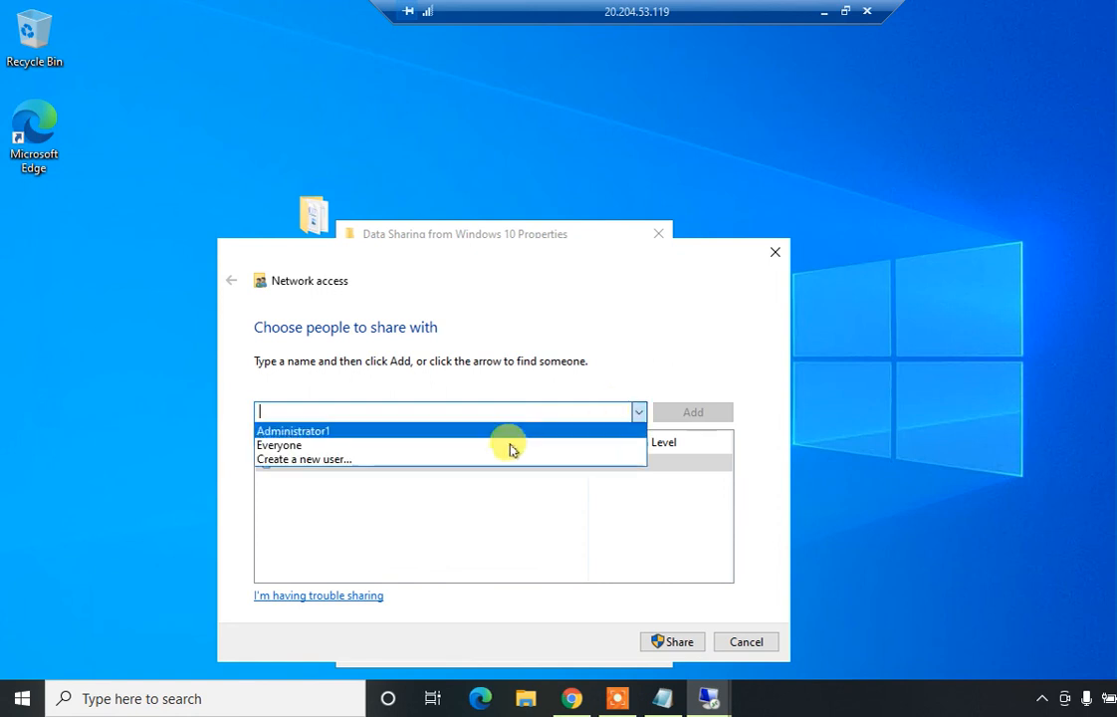
click(509, 447)
click(670, 641)
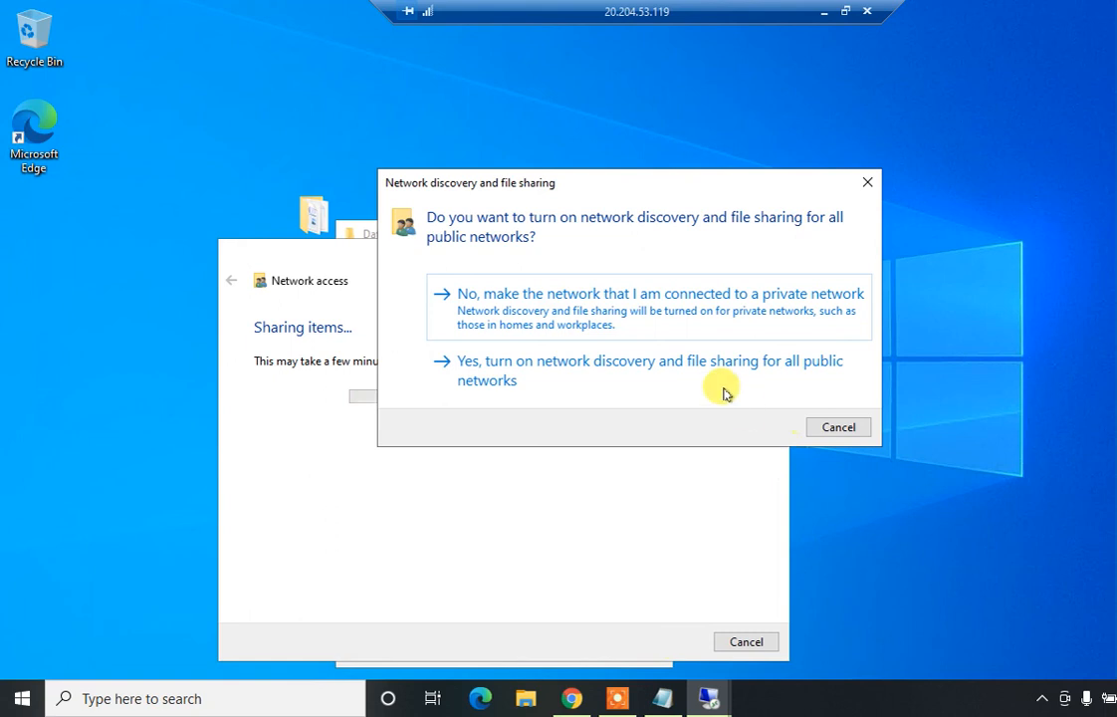
click(721, 386)
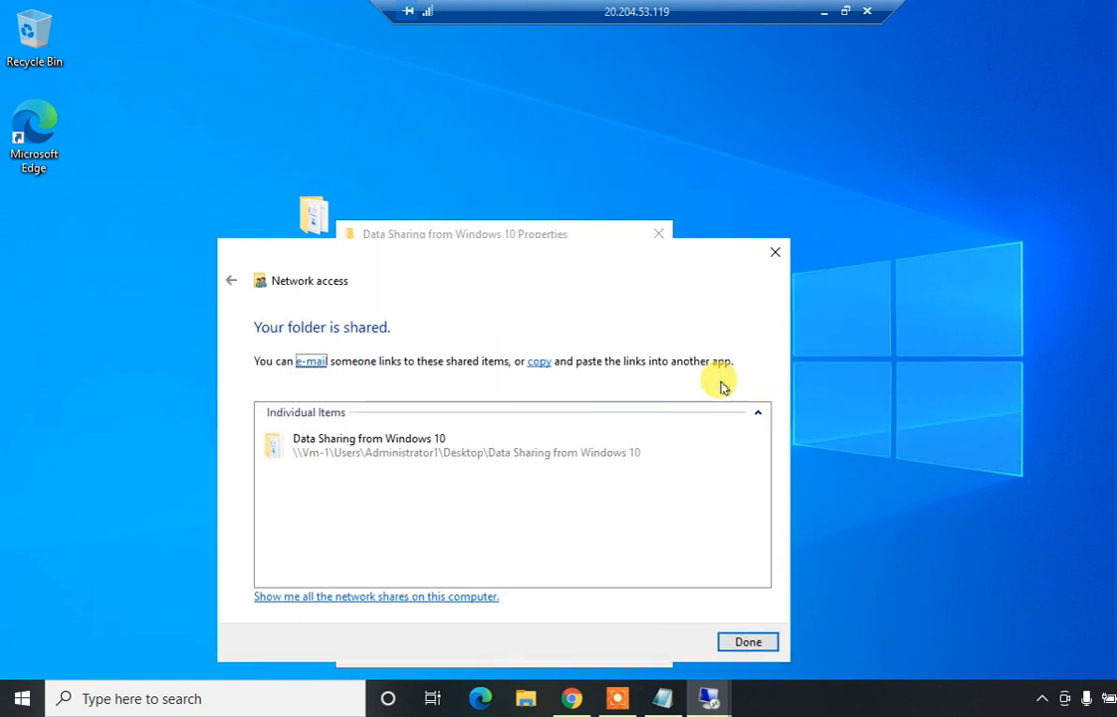
click(742, 641)
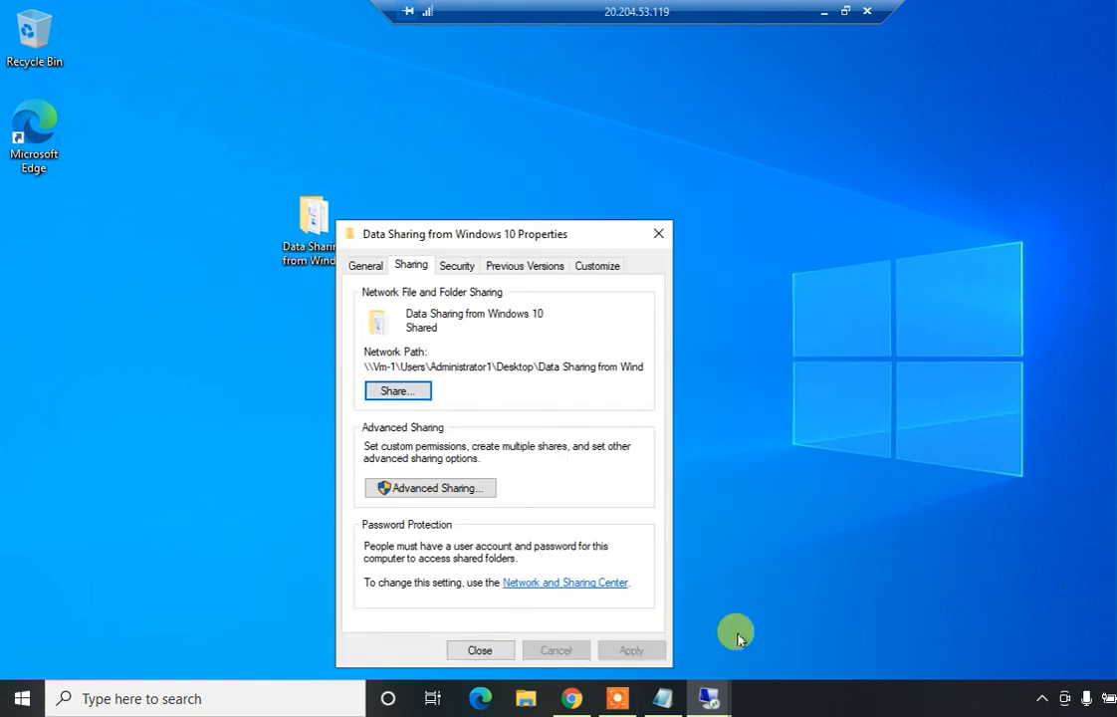
click(482, 650)
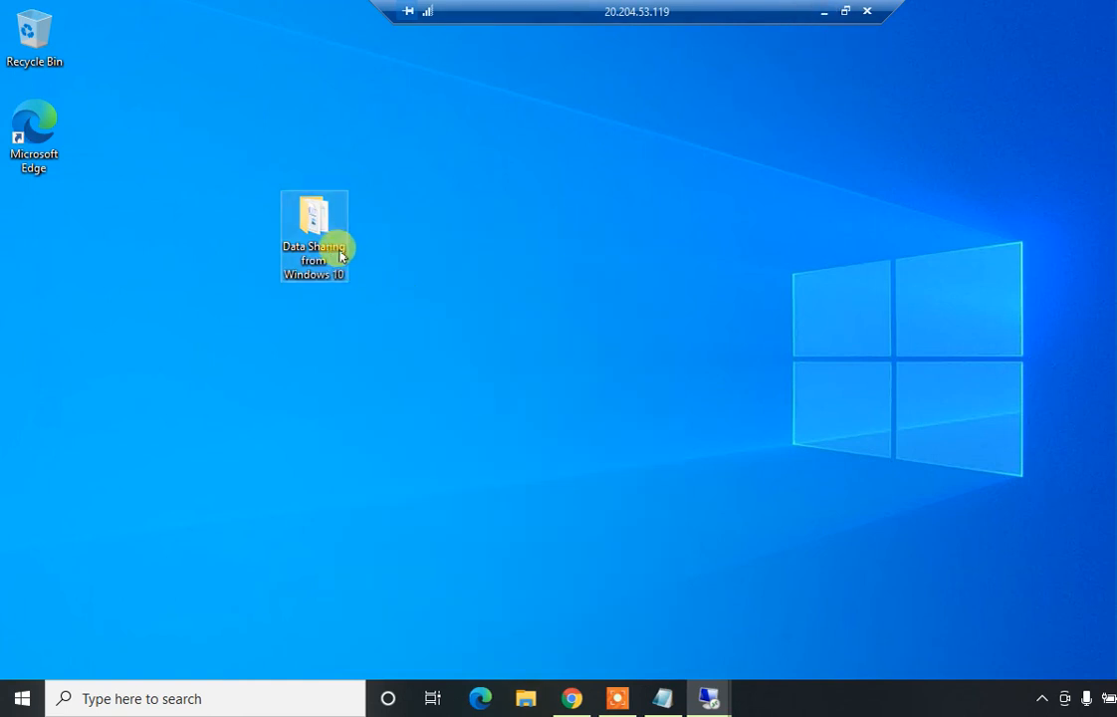
In the VM-2 session, close the command prompt and open \\192.168.1.4 from Run
click(825, 13)
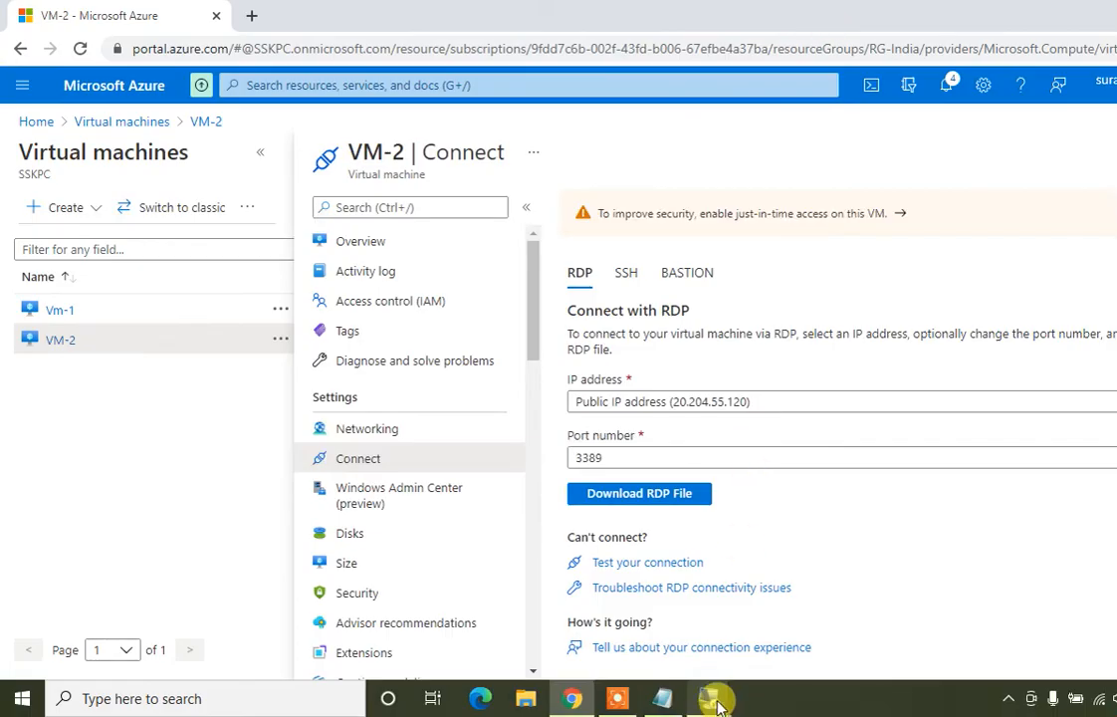
mouse_move(716, 701)
click(807, 597)
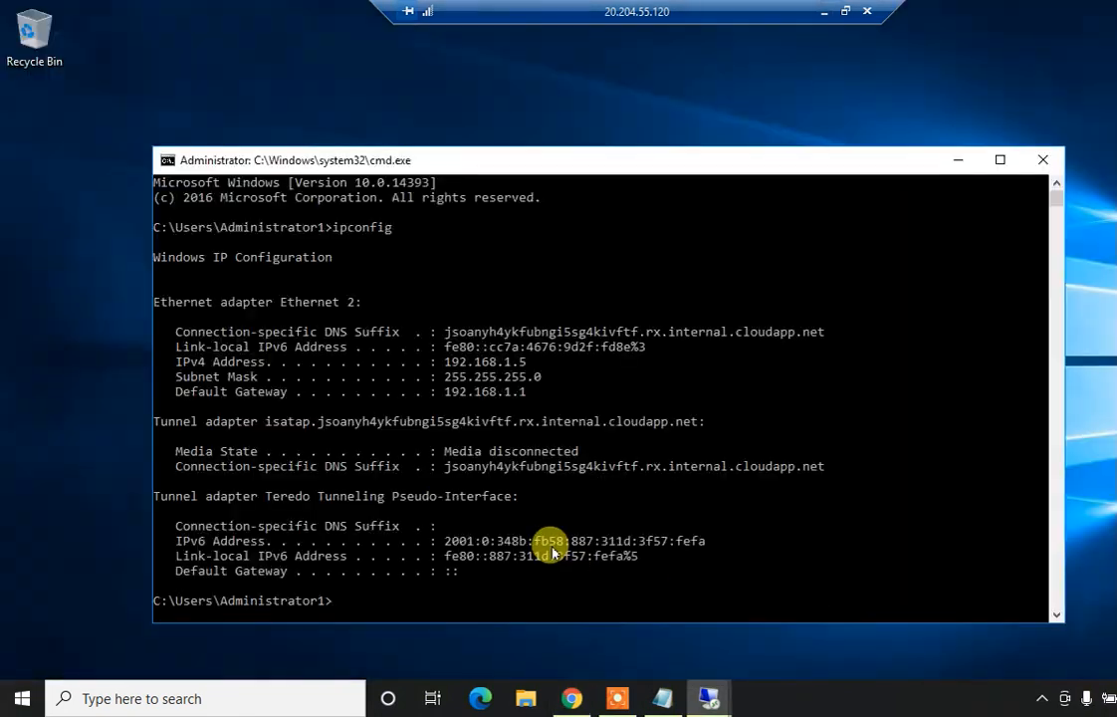
click(1040, 160)
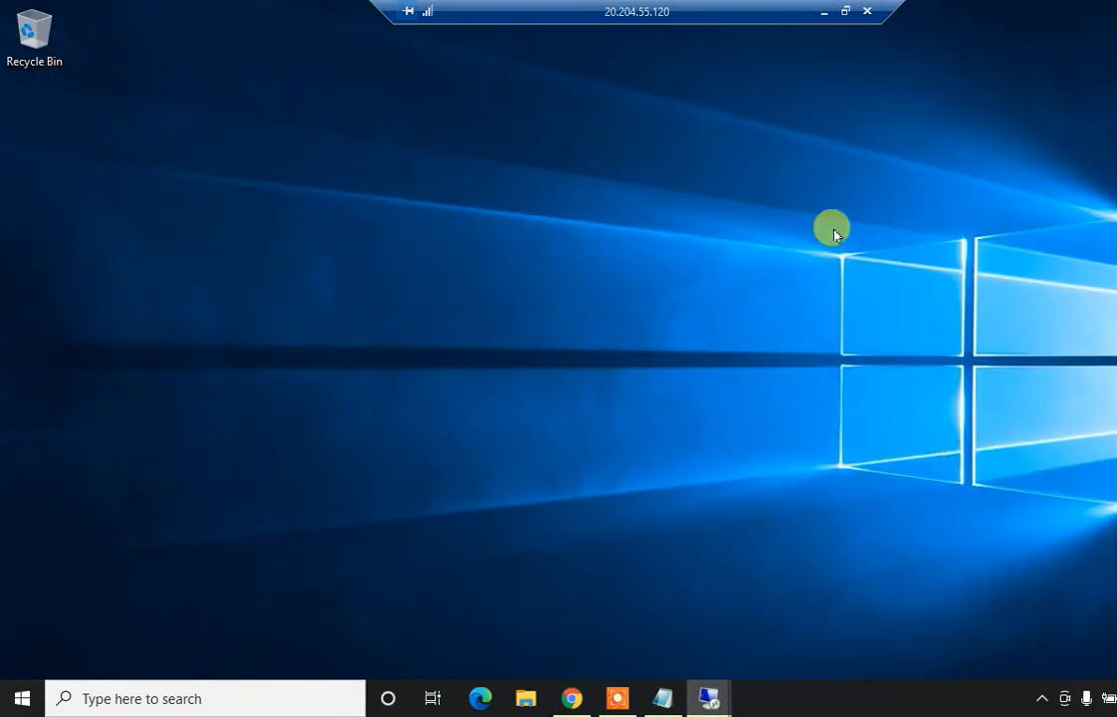
key(super+r)
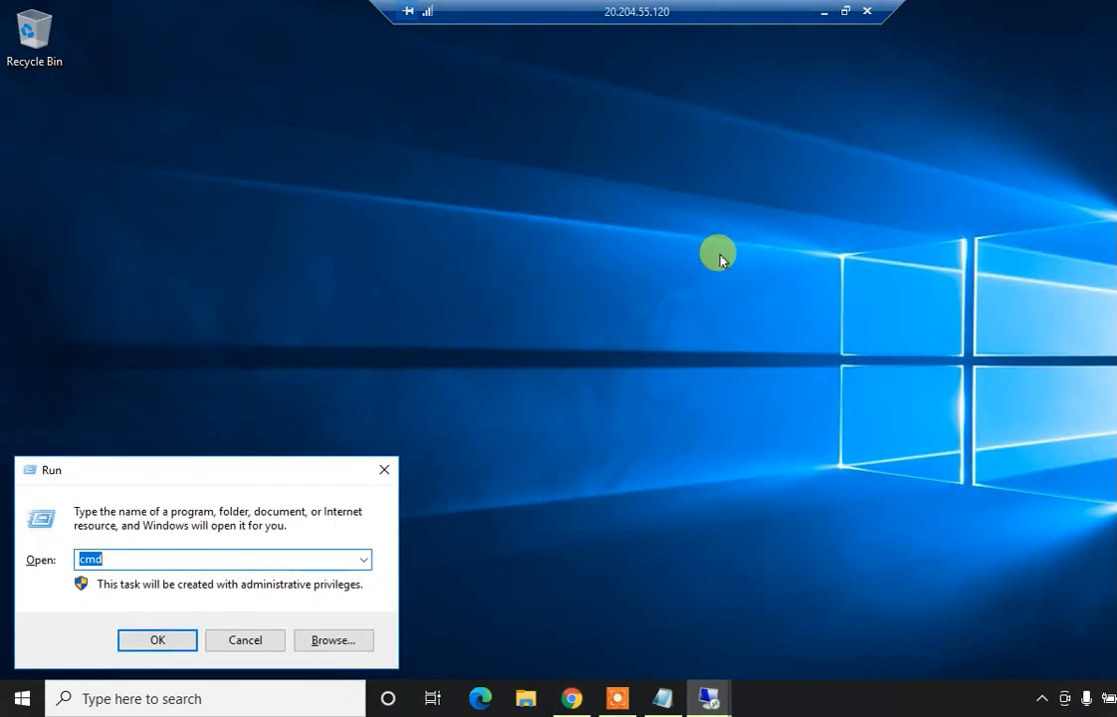
text(\\192.168.1.4)
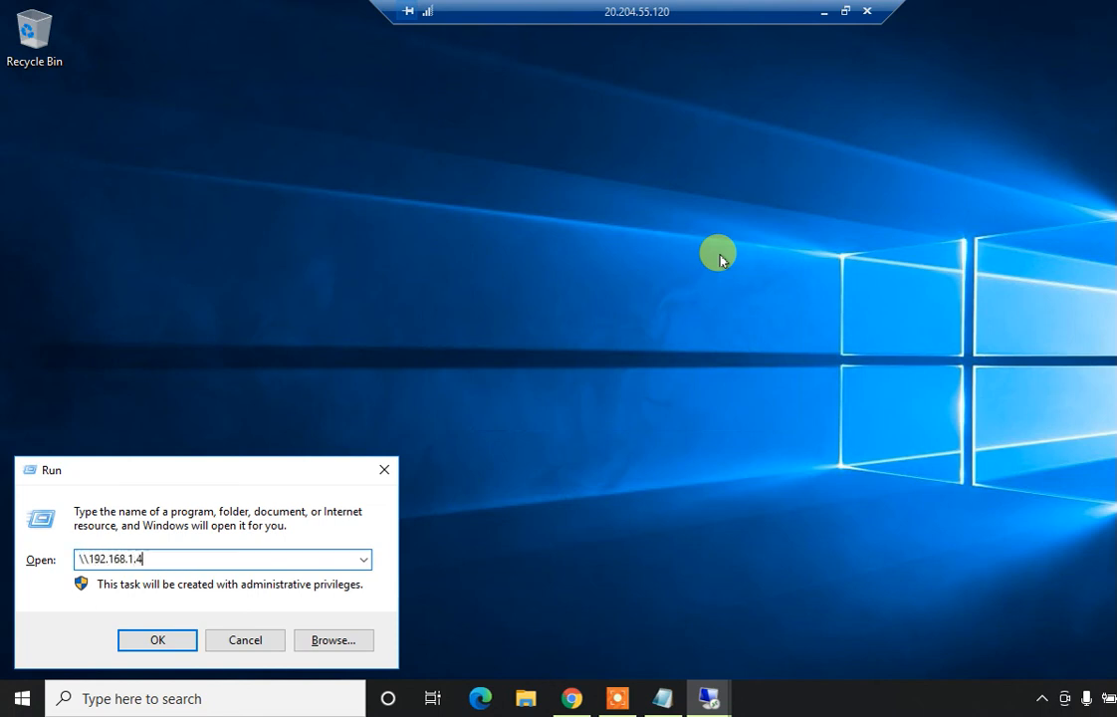
key(Return)
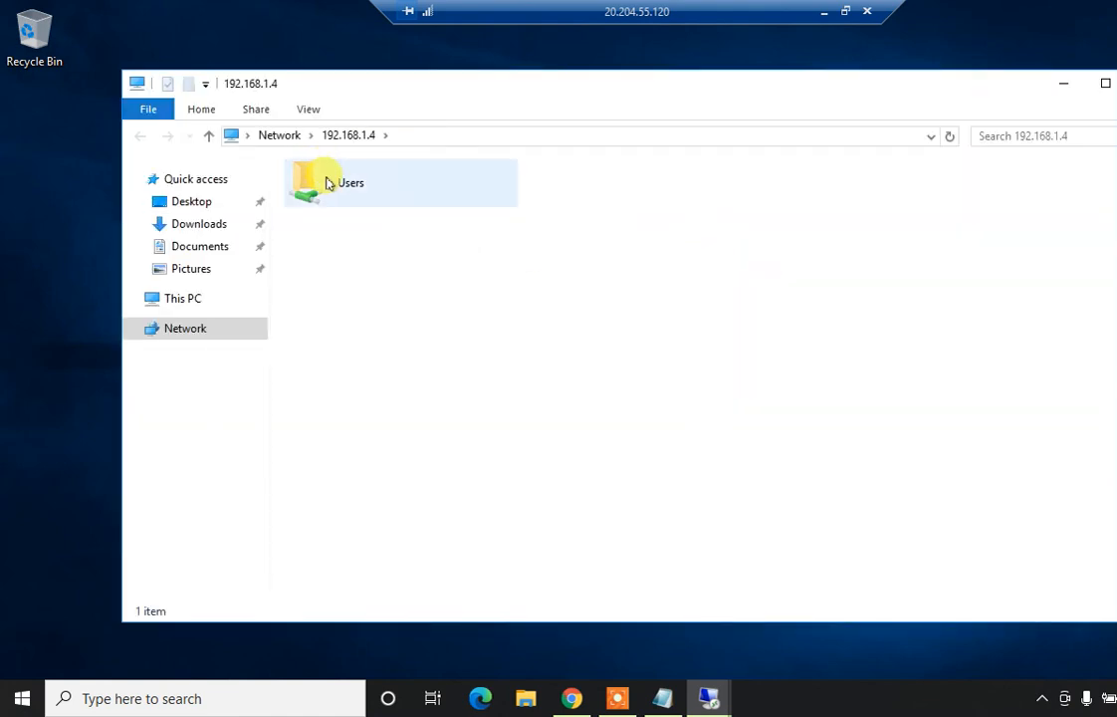
Copy asd and New Rich Text Document from Users > Administrator1 > Desktop > Data Sharing from Windows 10 to VM-2's desktop
double_click(327, 180)
double_click(349, 195)
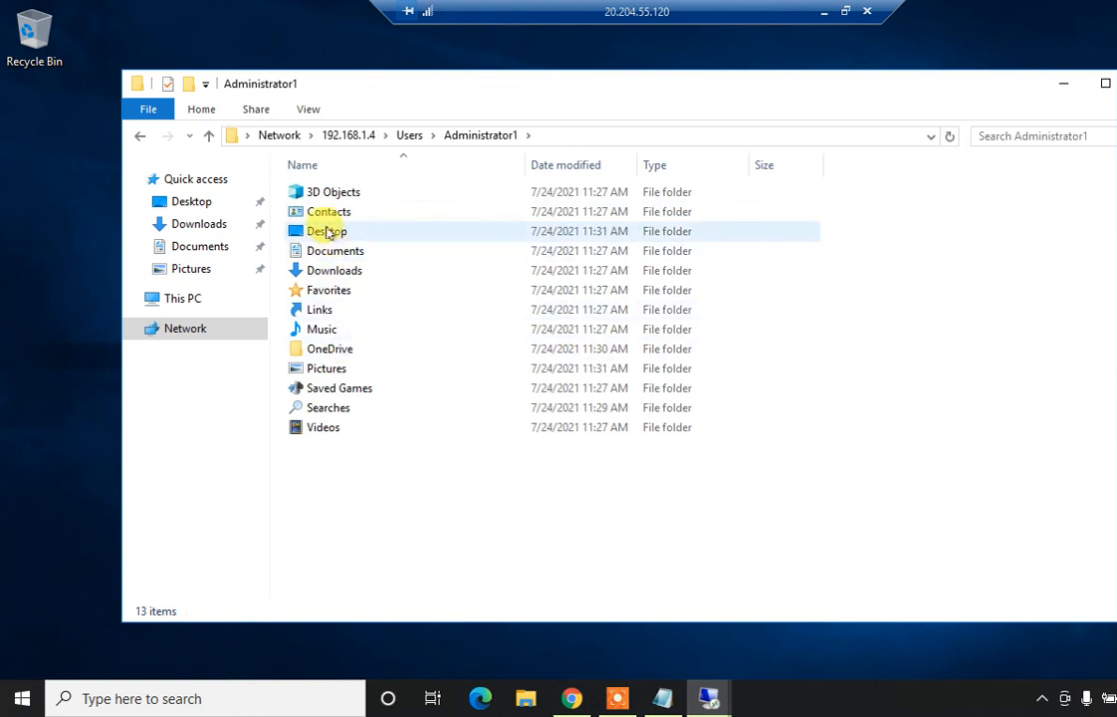
double_click(330, 232)
double_click(371, 202)
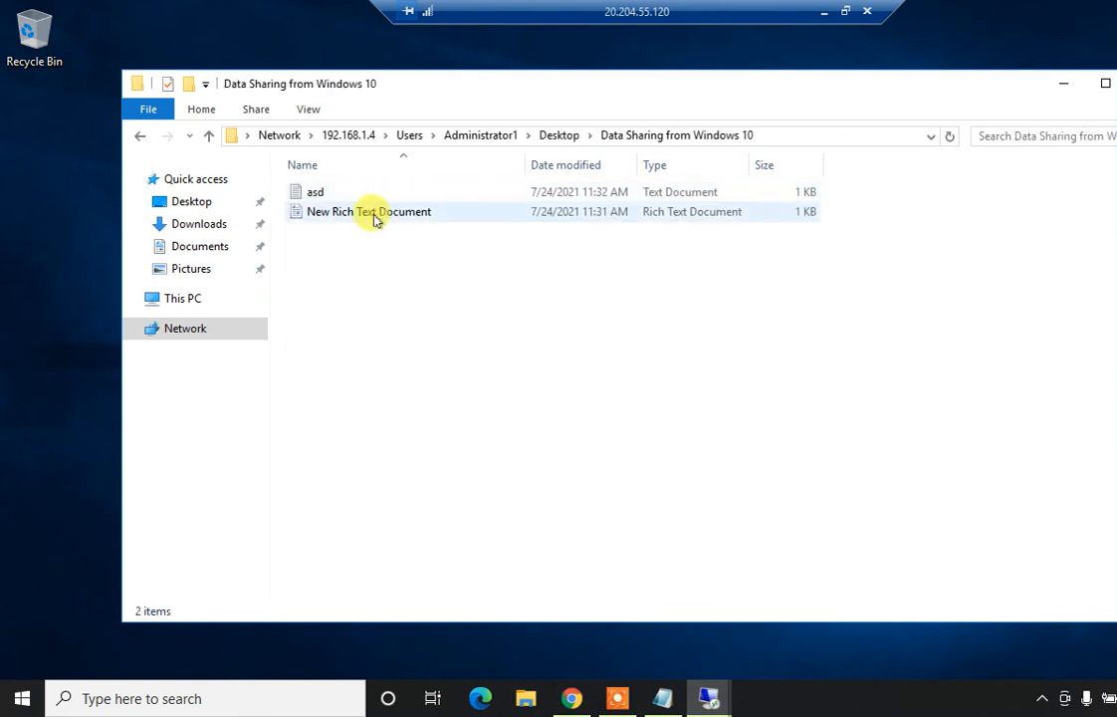
drag(368, 253, 55, 267)
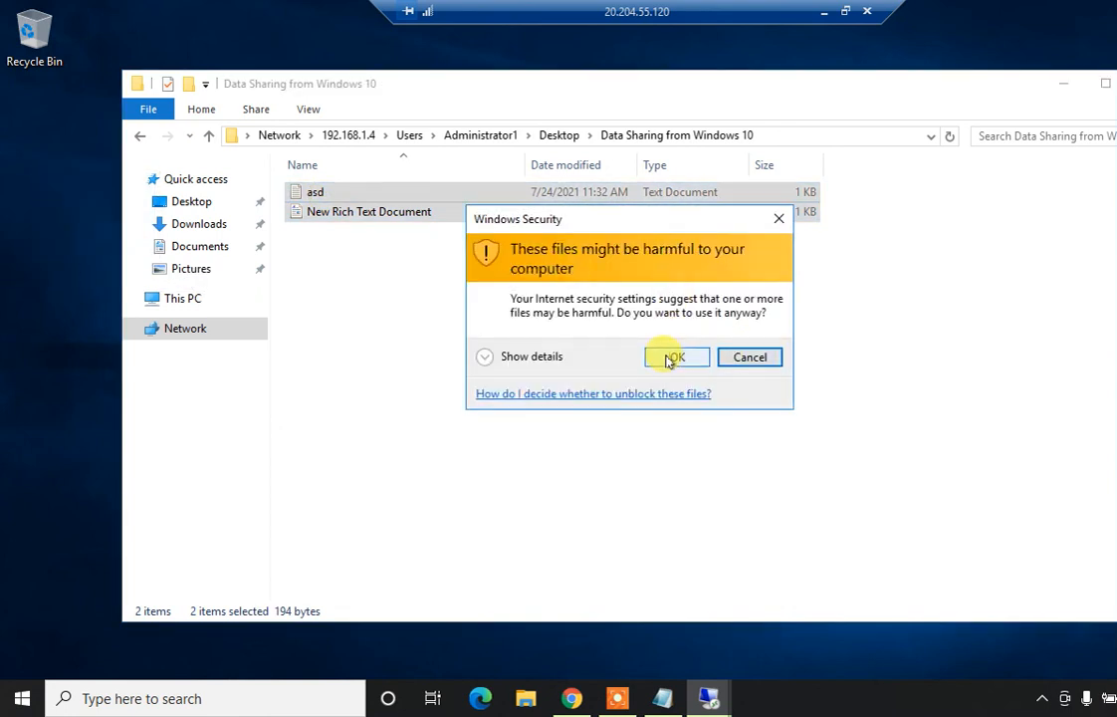
click(668, 356)
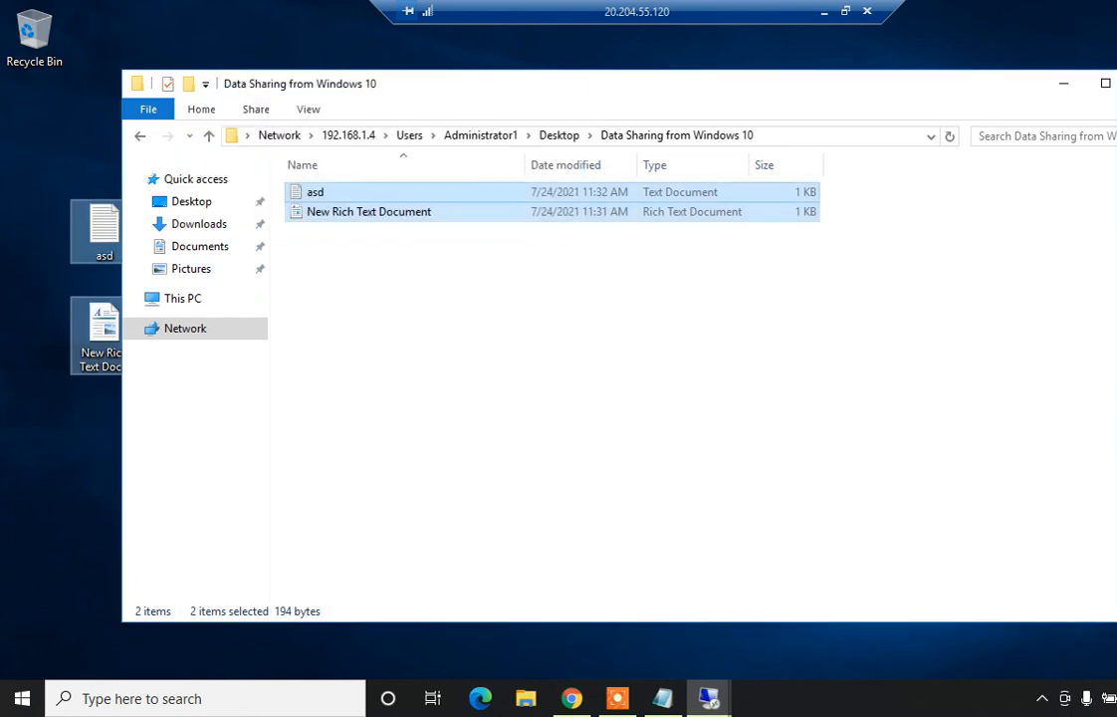
key(alt+F4)
Open the copied asd on VM-2's desktop to confirm it contains 1234563
click(646, 334)
double_click(105, 229)
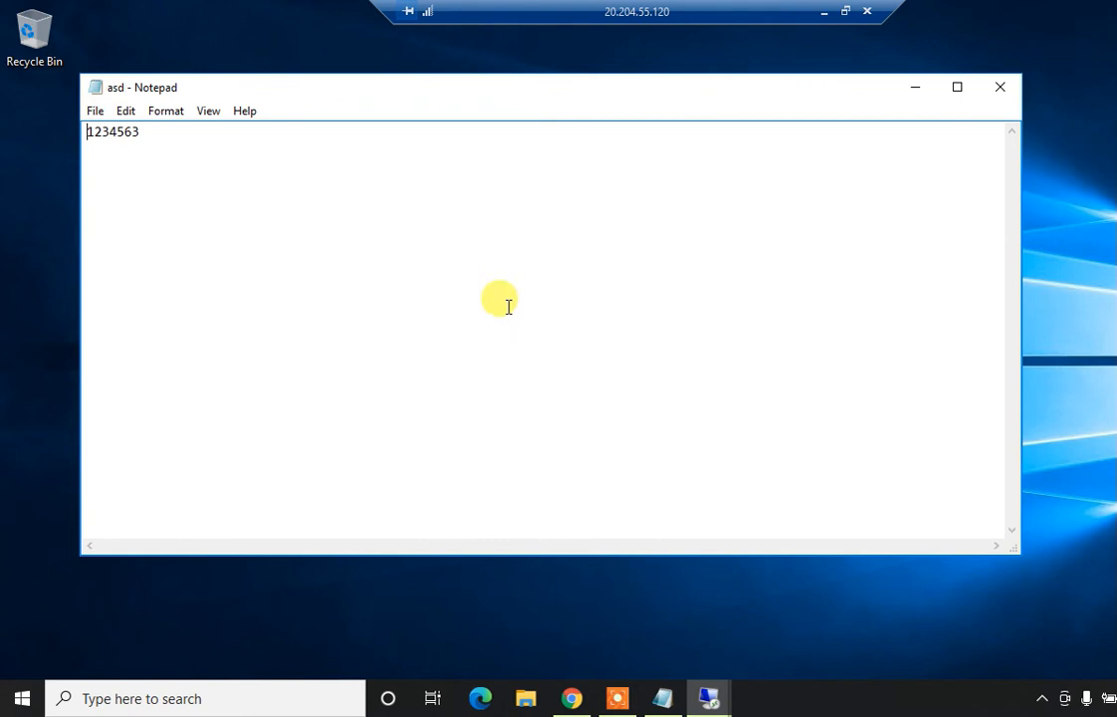
click(994, 95)
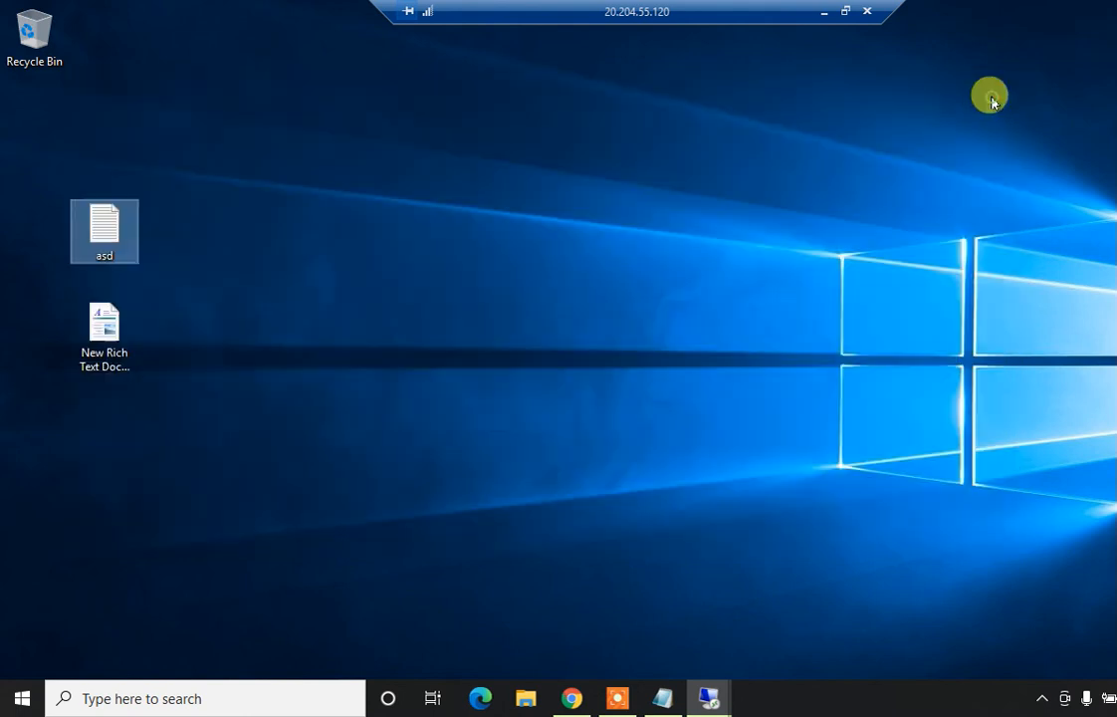
click(656, 300)
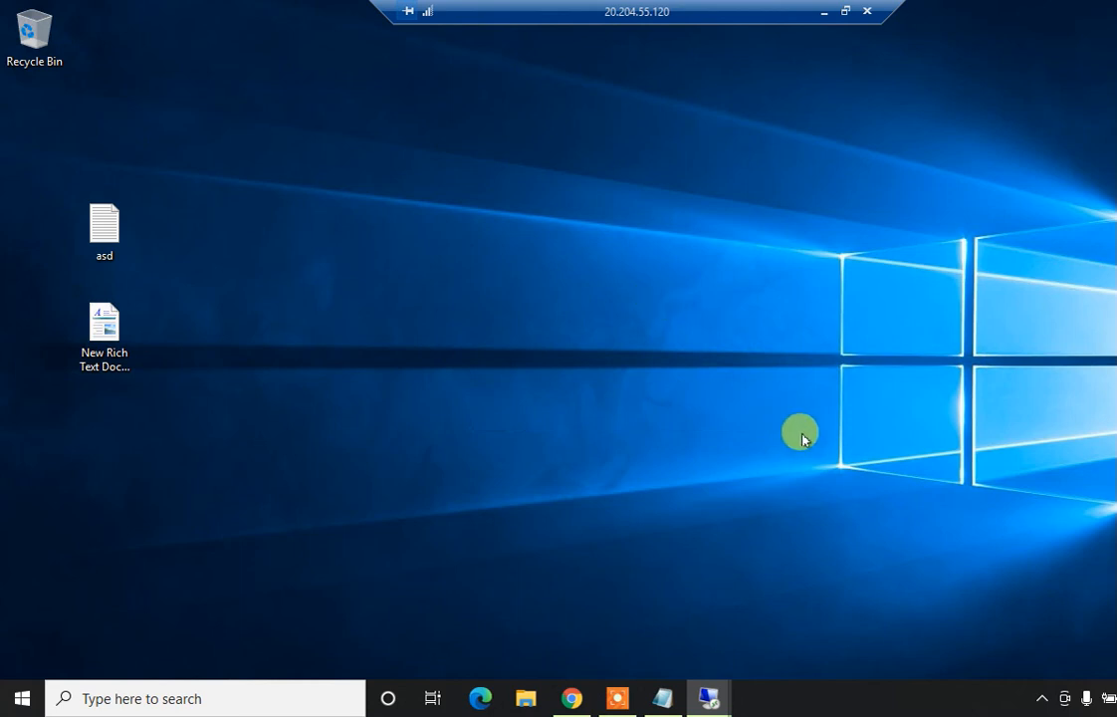
click(622, 704)
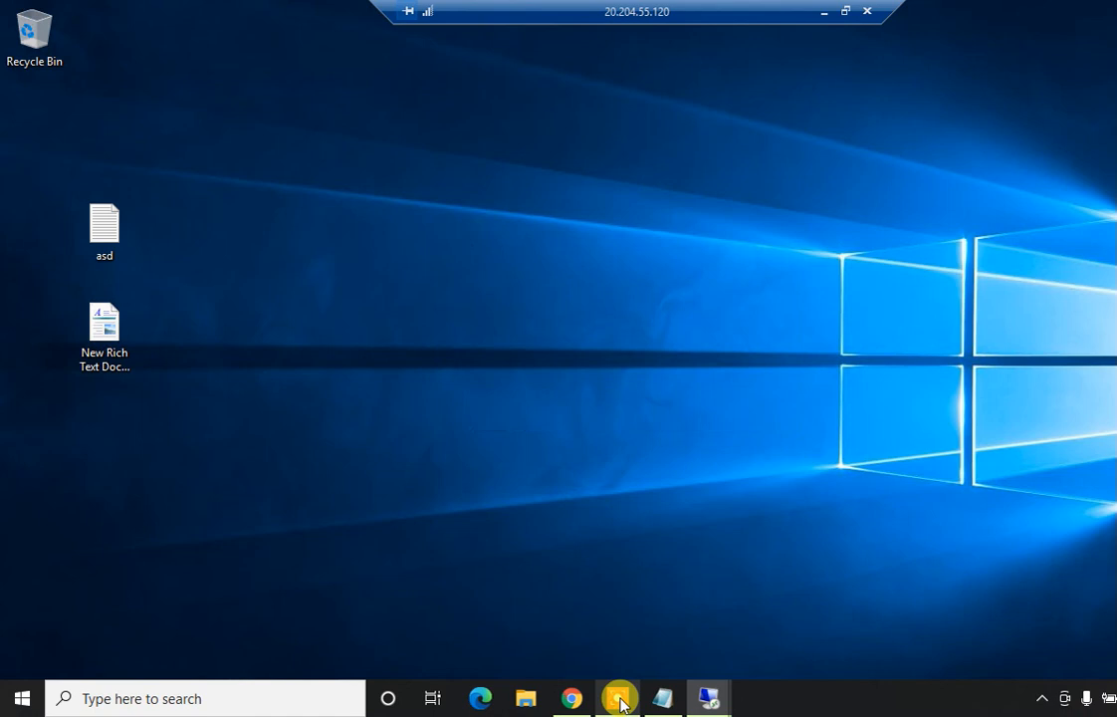
click(623, 704)
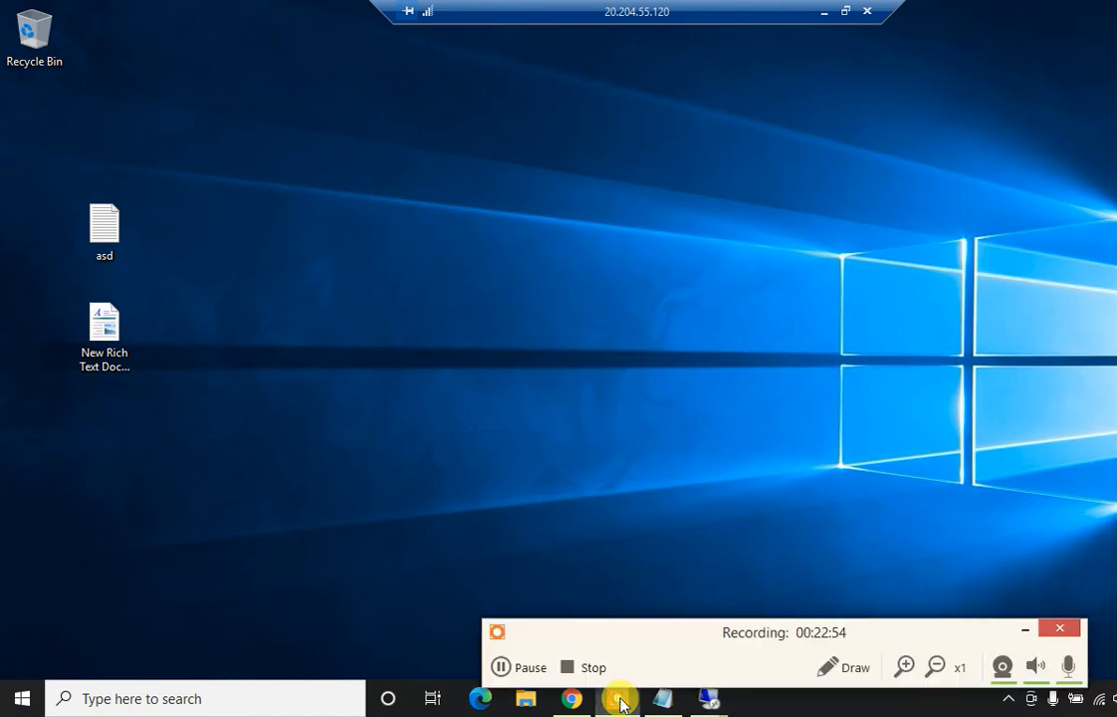